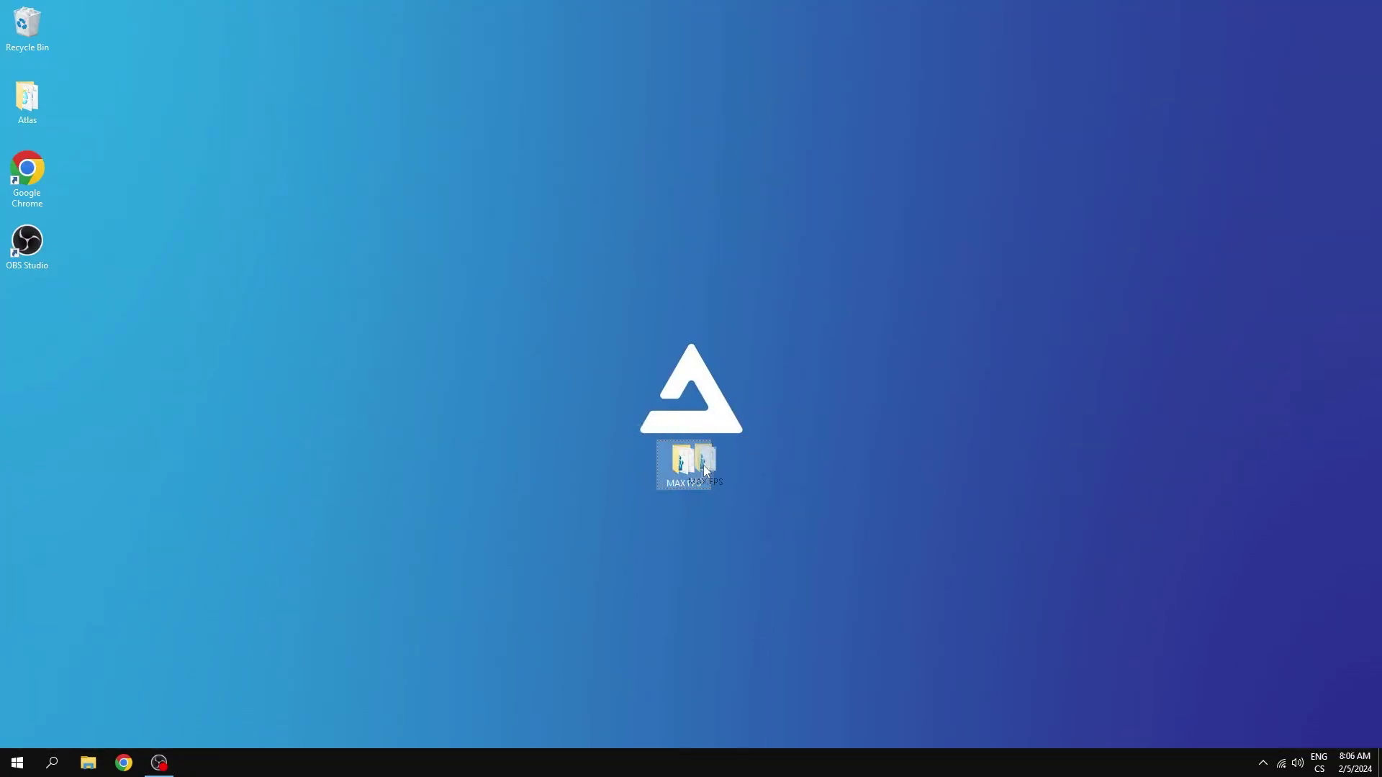
- Run Cache Cleaner.bat and TempCleaner.bat as administrator from the Cleaner folder inside the MAX FPS folder
double_click(684, 460)
left_click_drag(488, 226, 734, 194)
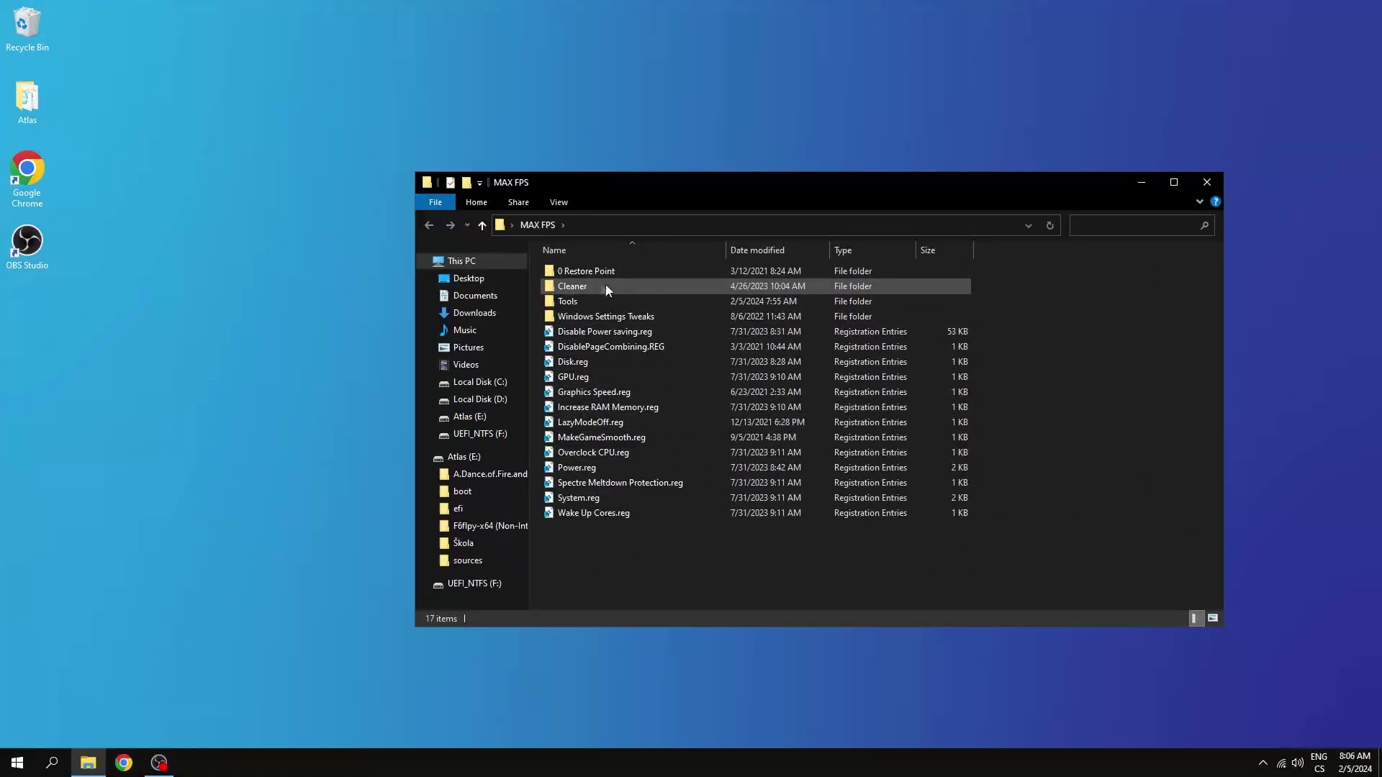
left_click(603, 287)
double_click(624, 286)
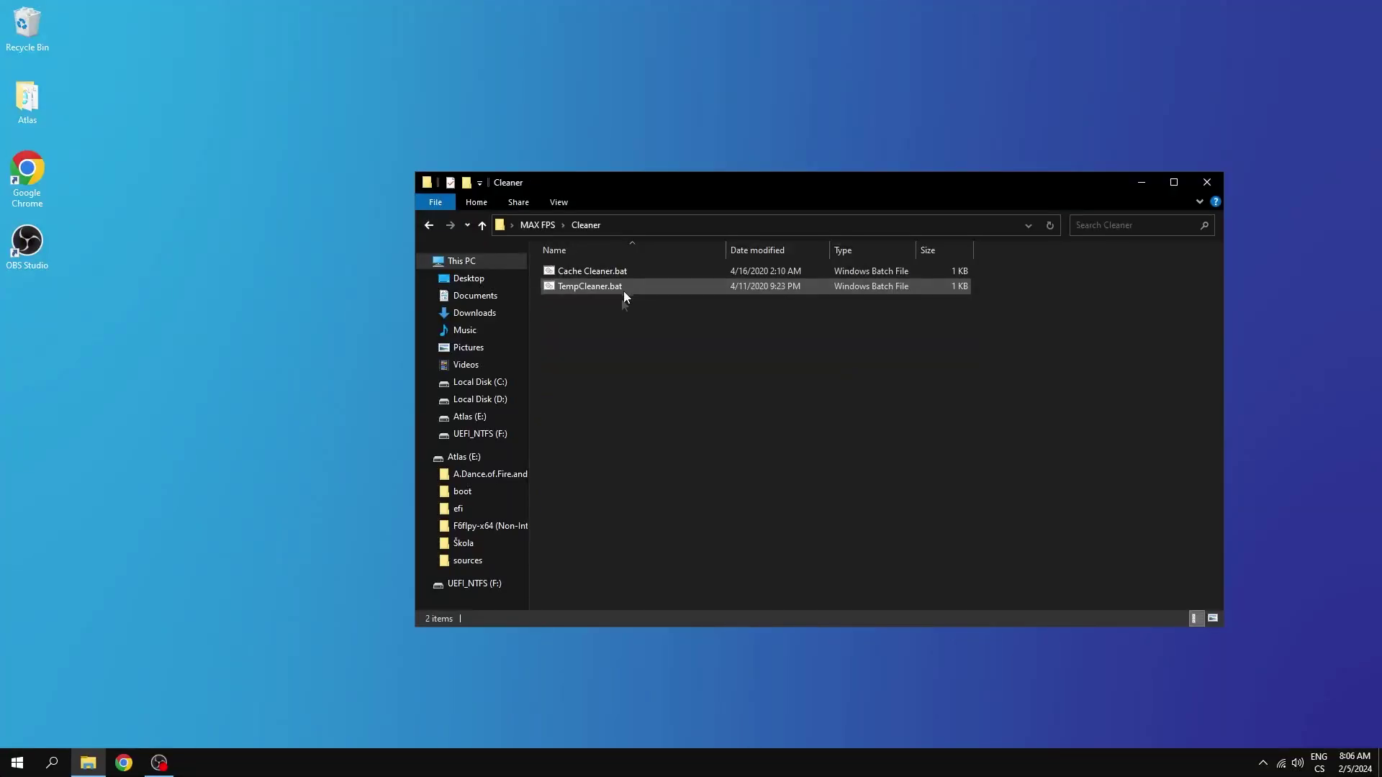
right_click(600, 271)
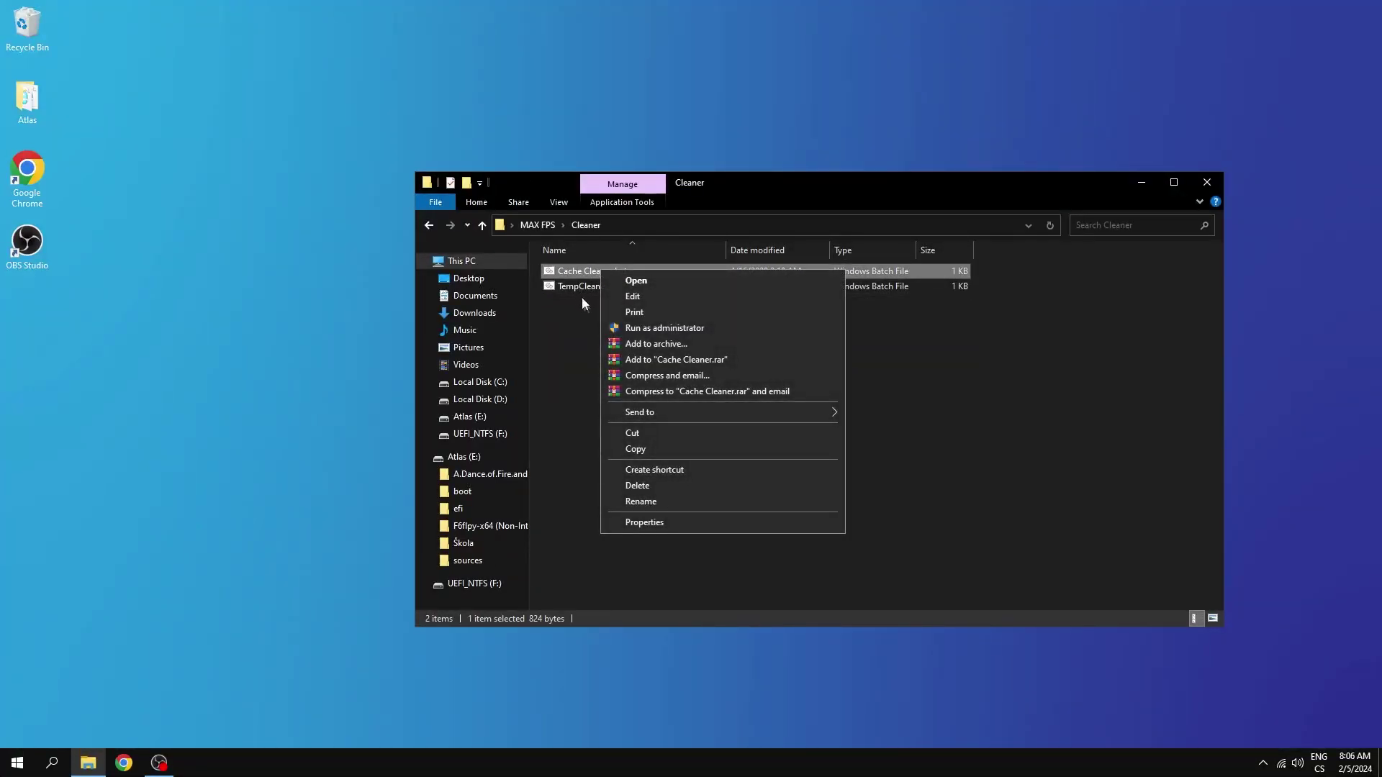
left_click(660, 329)
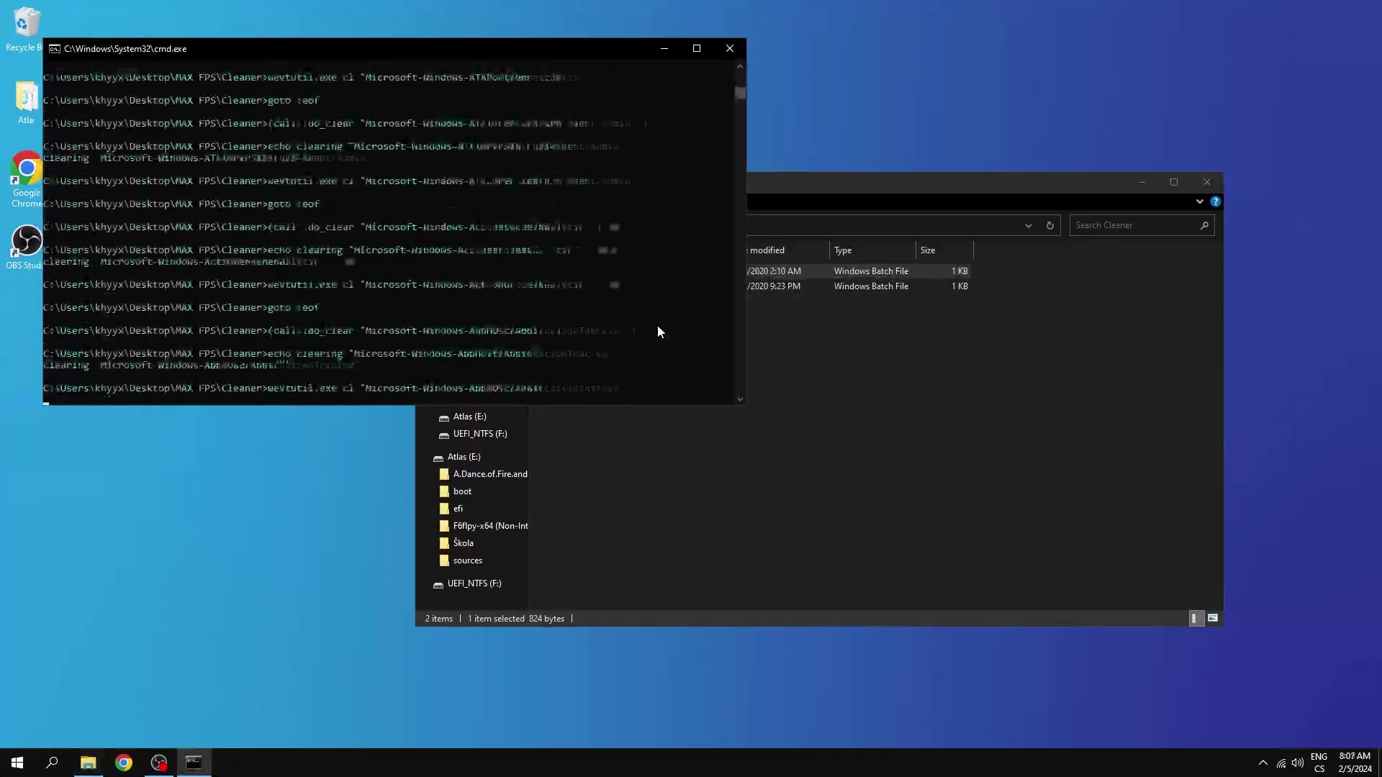
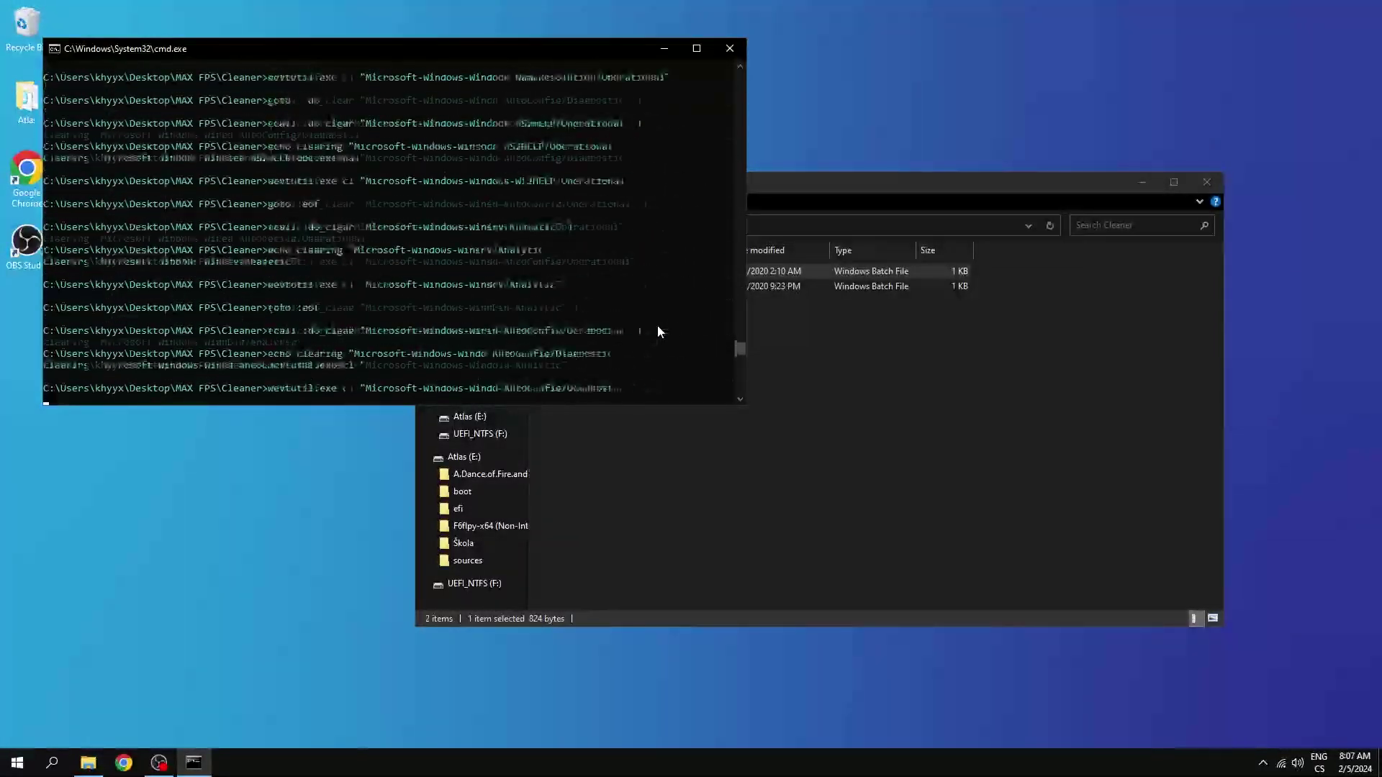
right_click(601, 288)
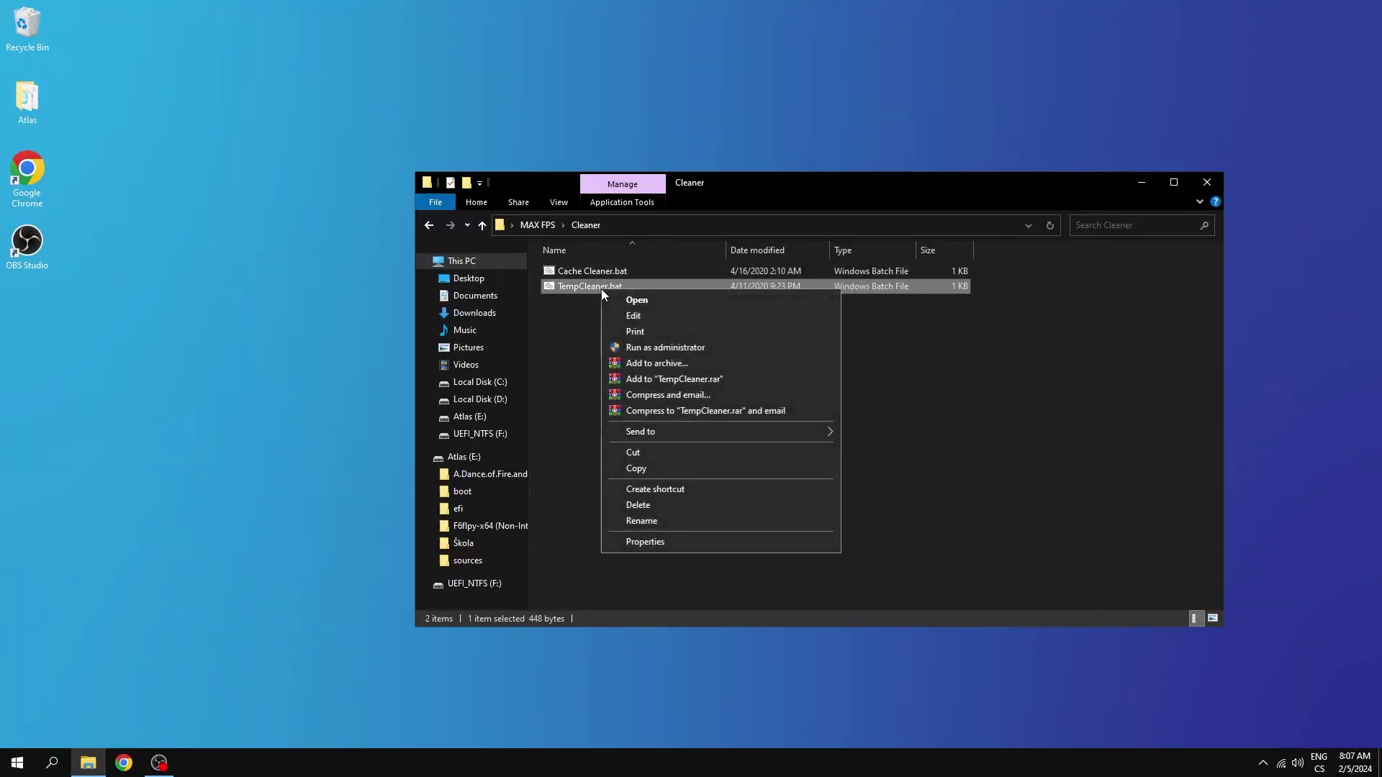
left_click(682, 348)
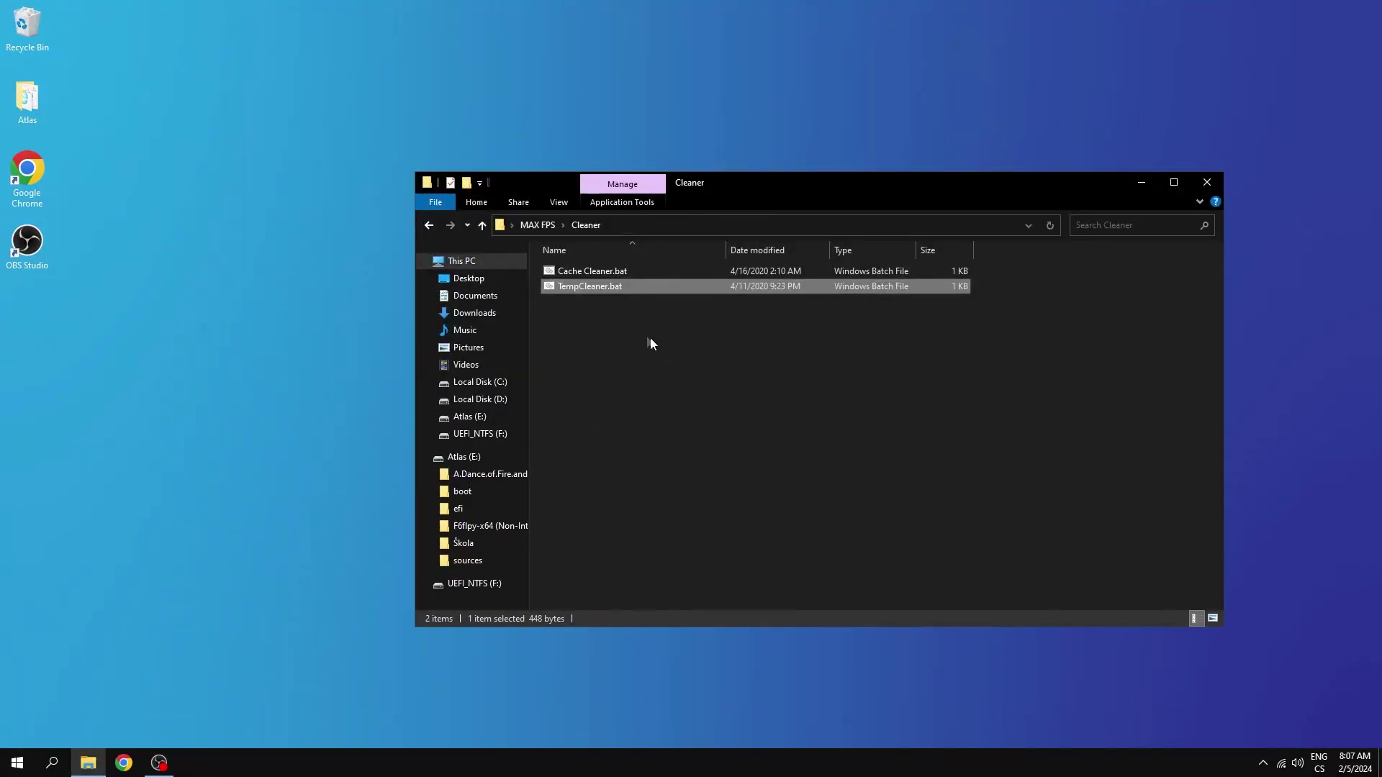
- Launch MSI Mode Utility v2.exe from the Tools folder of MAX FPS and centre its window on the desktop
left_click(429, 227)
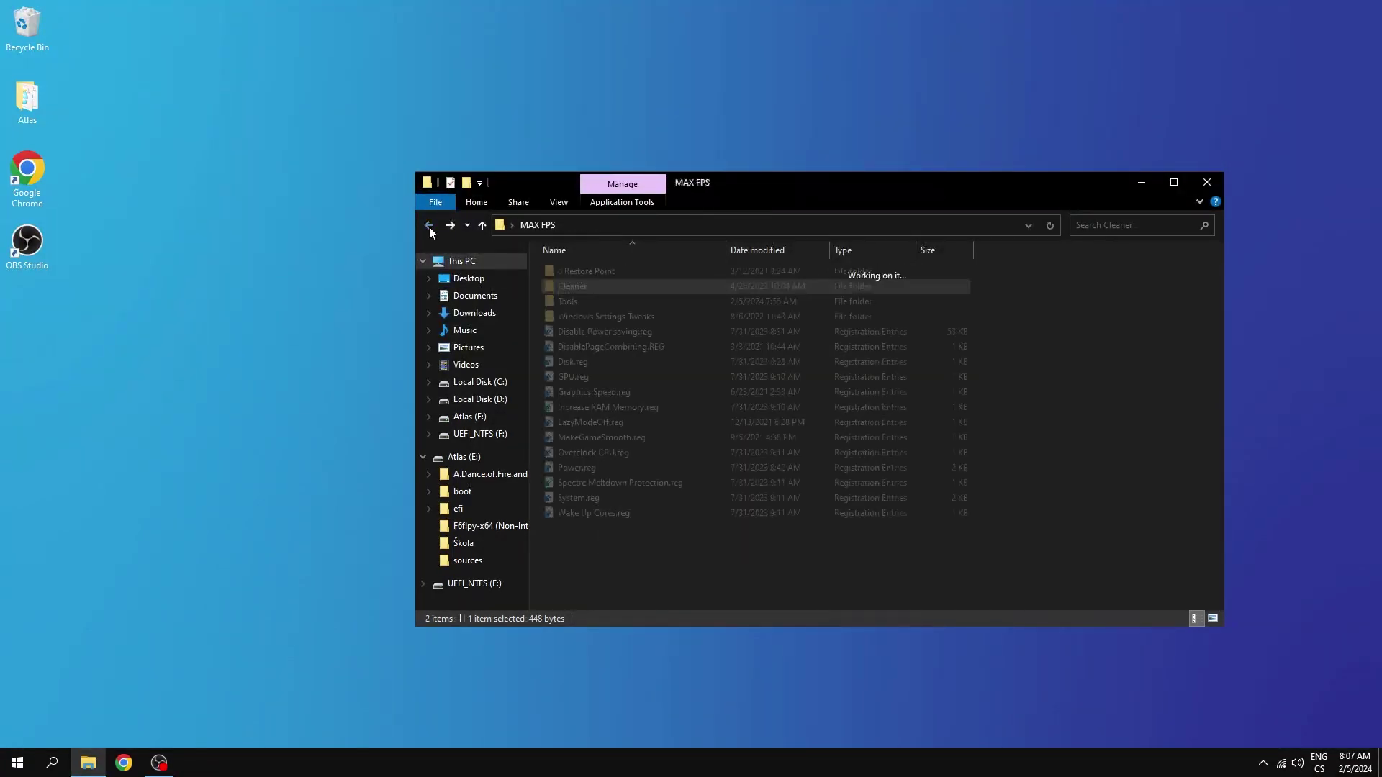
double_click(585, 307)
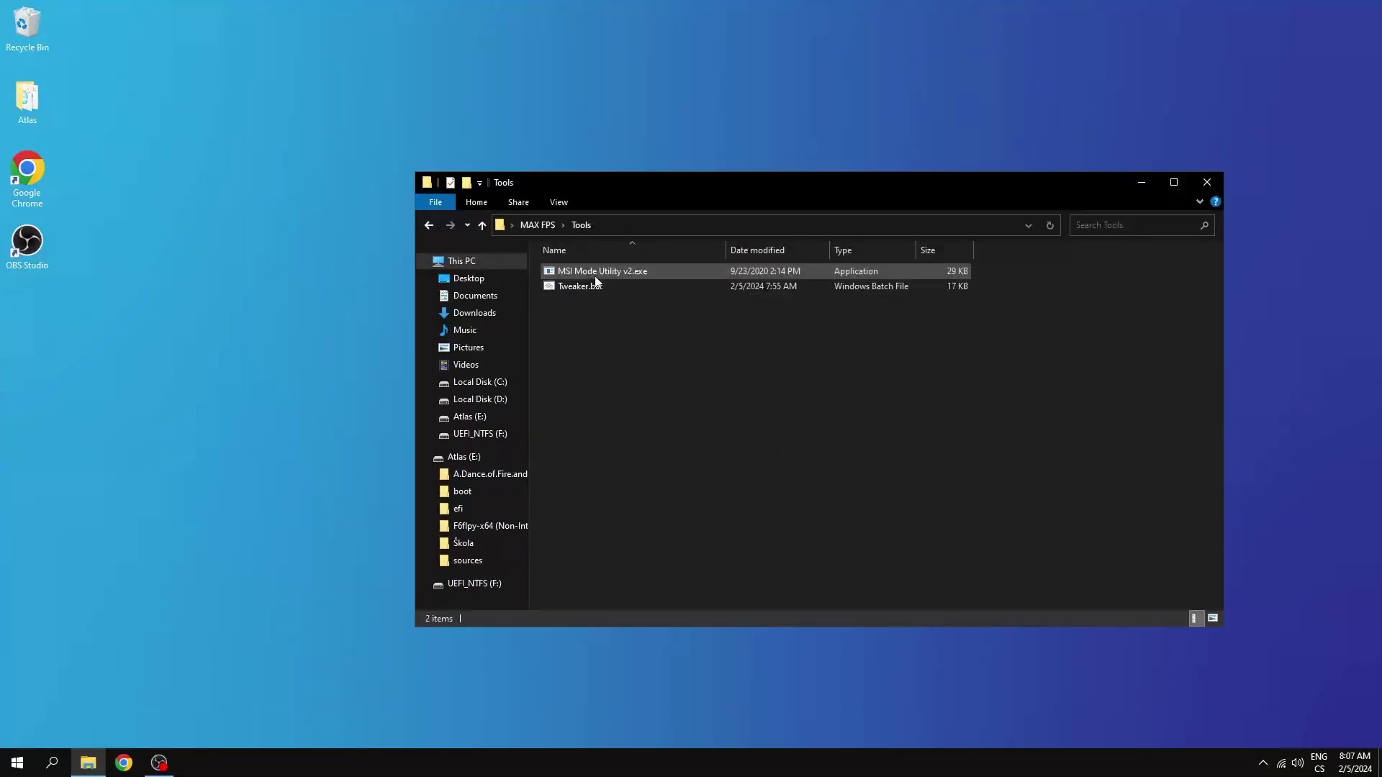
right_click(590, 273)
left_click(674, 318)
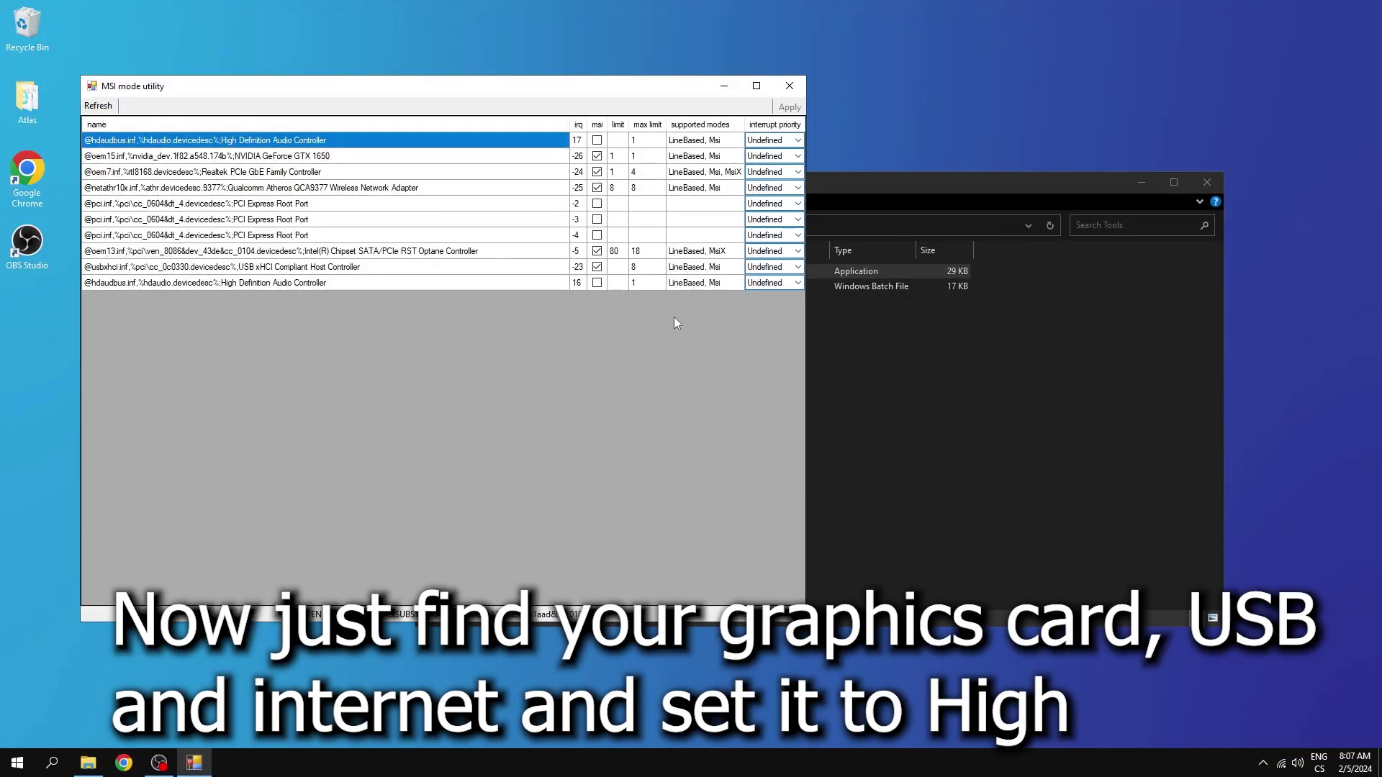
left_click_drag(343, 88, 596, 176)
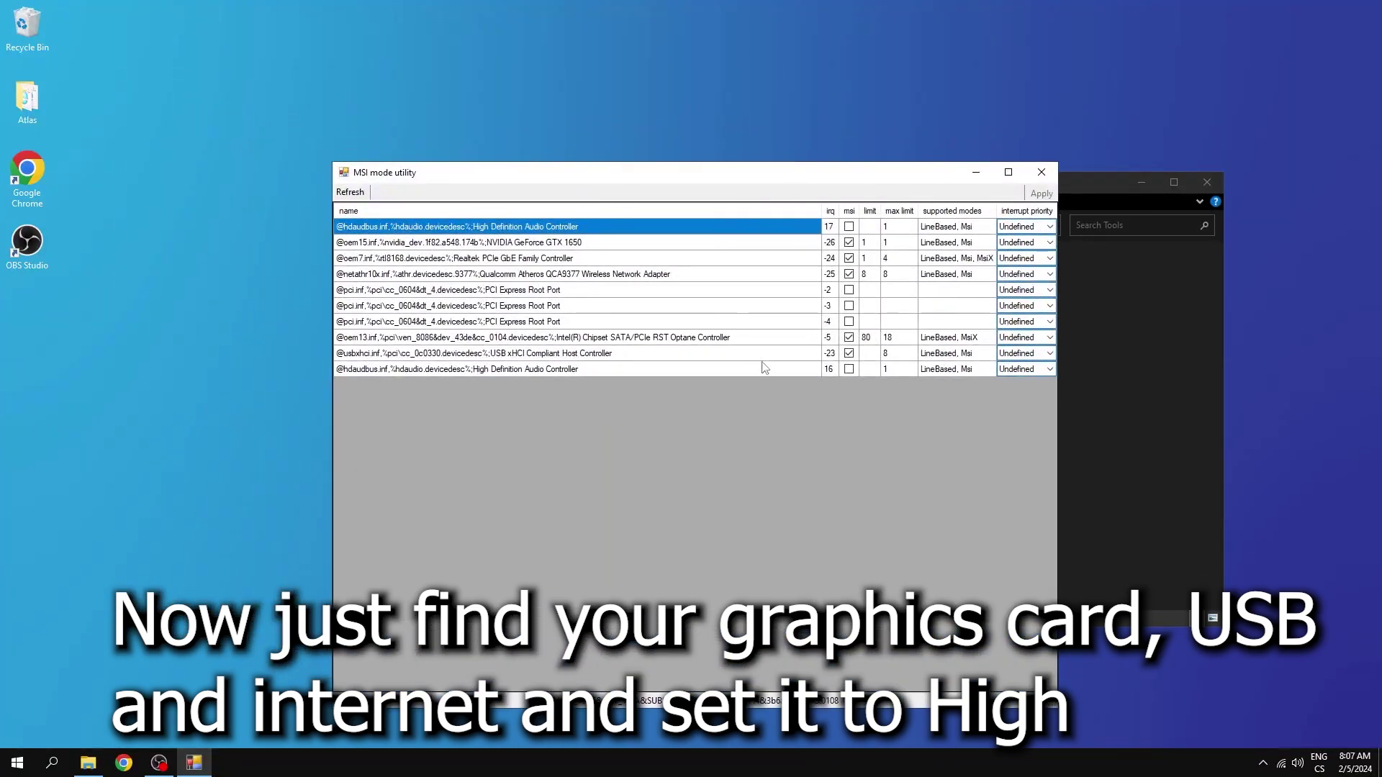
- Set the interrupt priority of the NVIDIA GeForce GTX 1650 to High
left_click(614, 241)
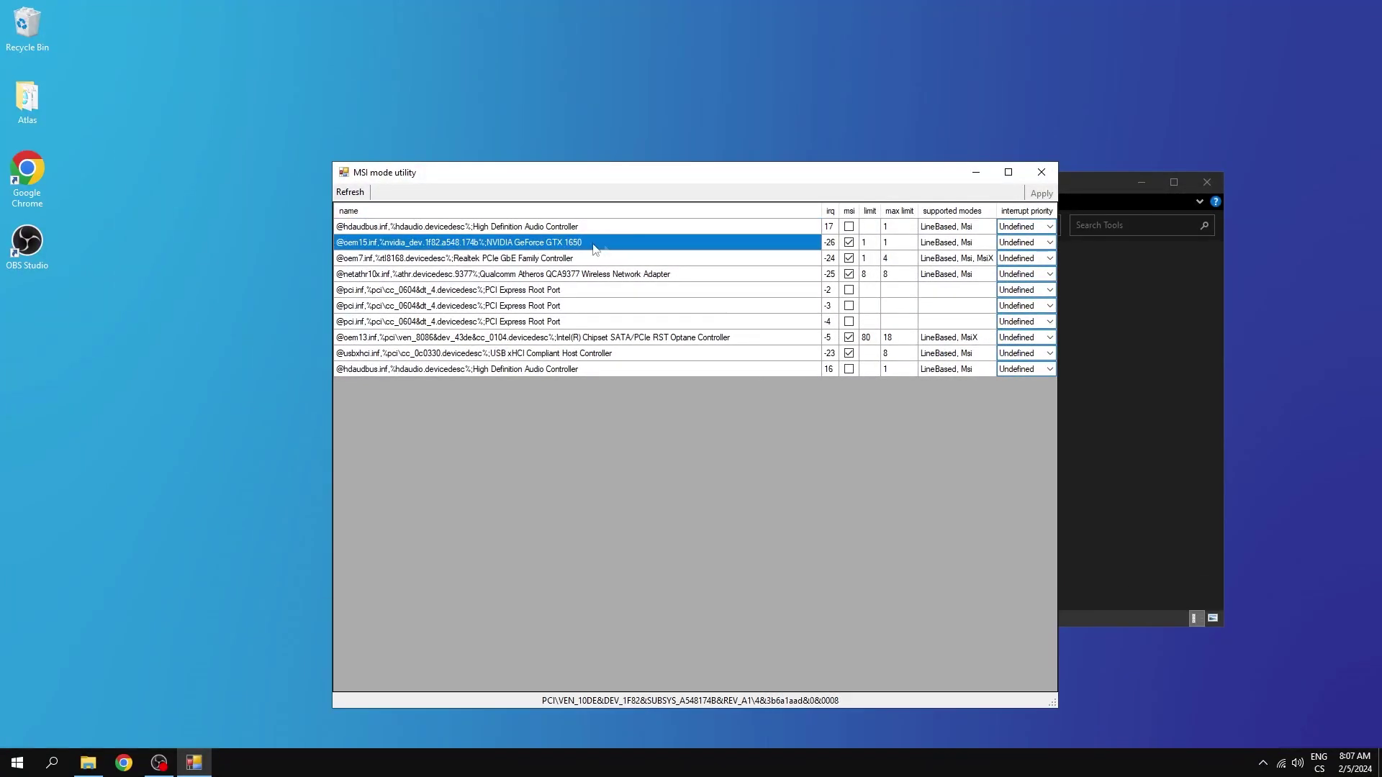
left_click(1049, 243)
left_click(1021, 291)
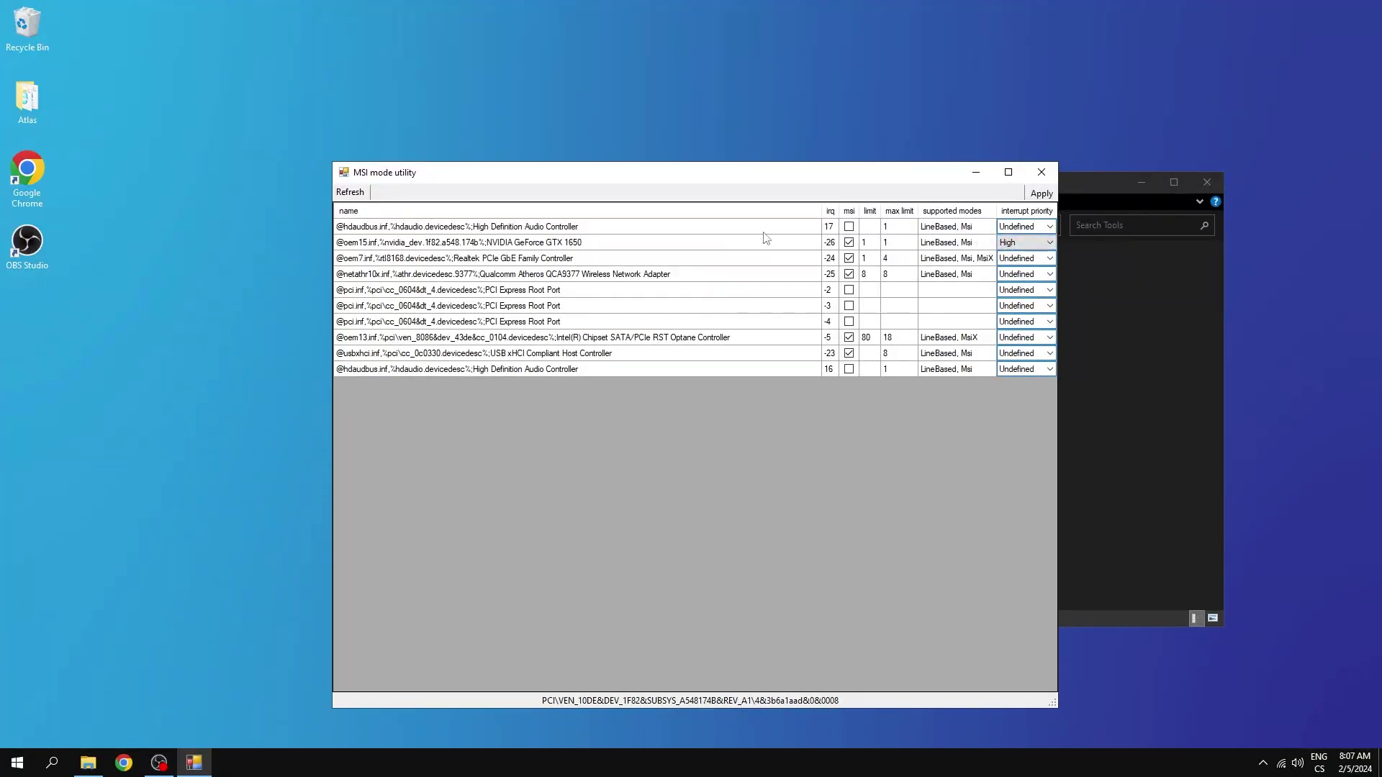
- Set the interrupt priority of the Realtek PCIe GbE controller and the Qualcomm Atheros QCA9377 wireless adapter to High
left_click(721, 259)
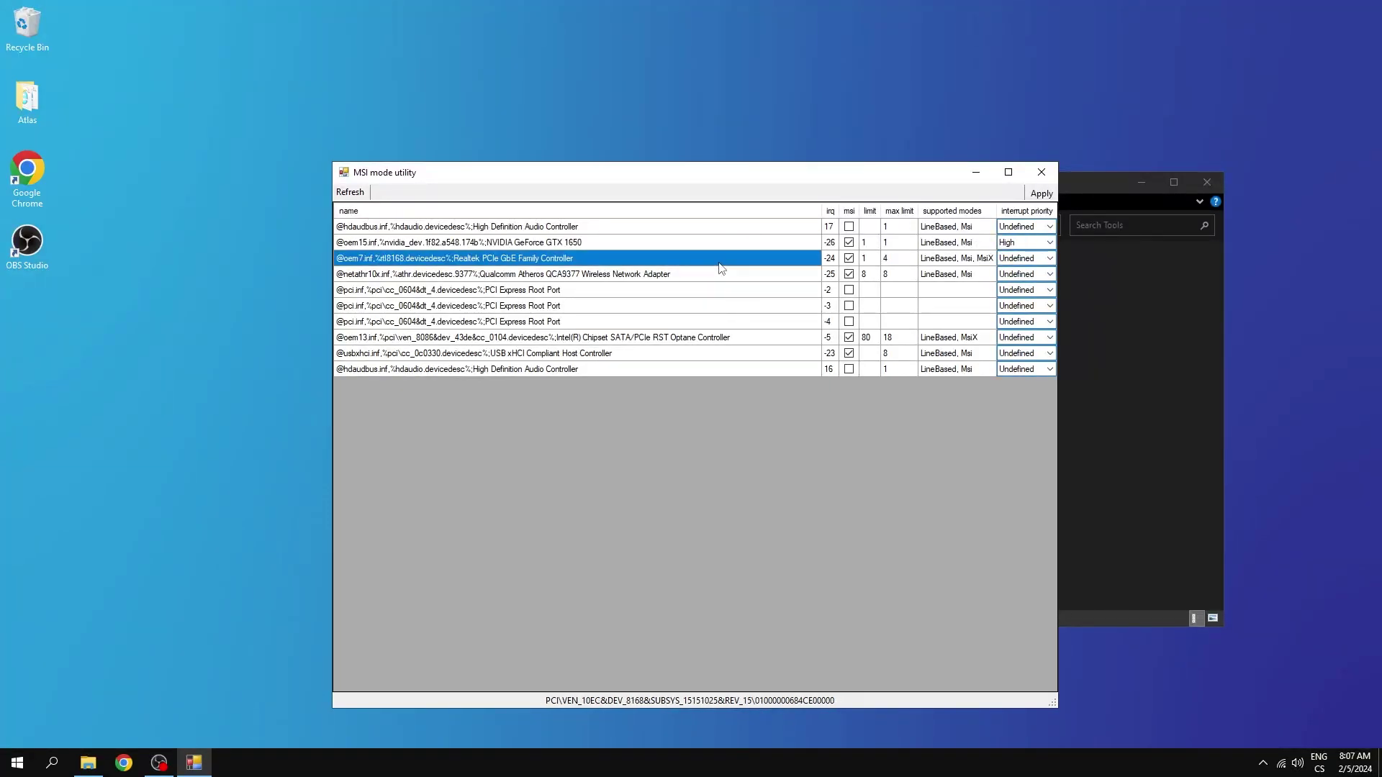
left_click(1049, 258)
left_click(1011, 307)
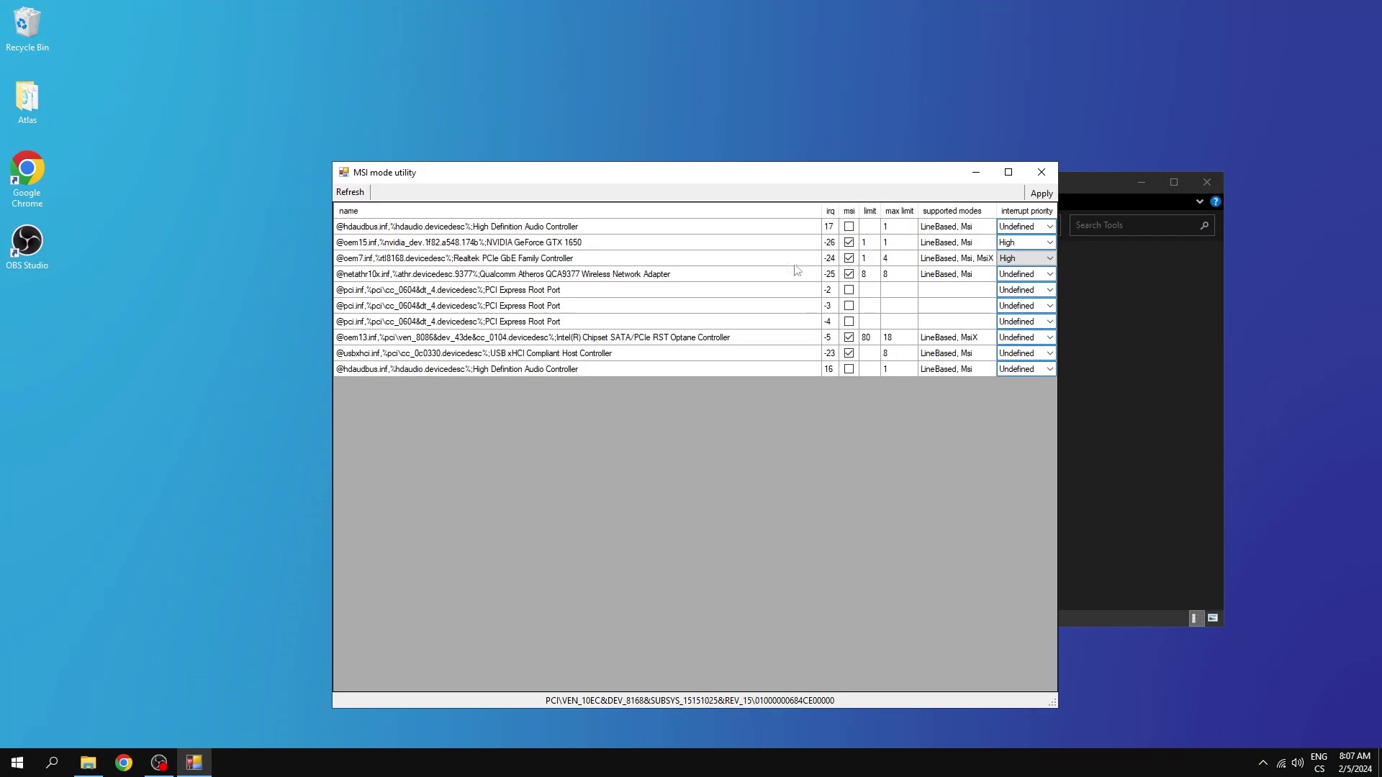
left_click(747, 274)
left_click(1019, 280)
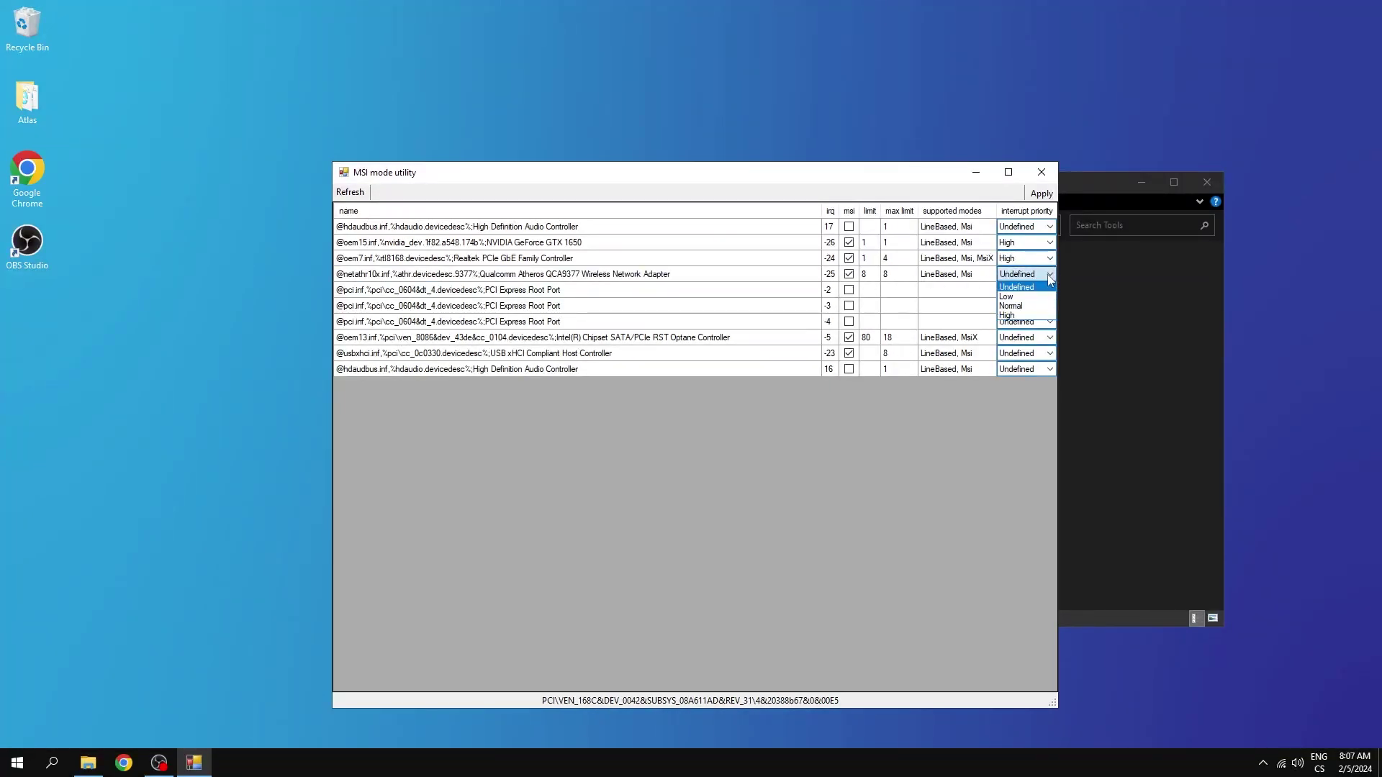
left_click(1009, 321)
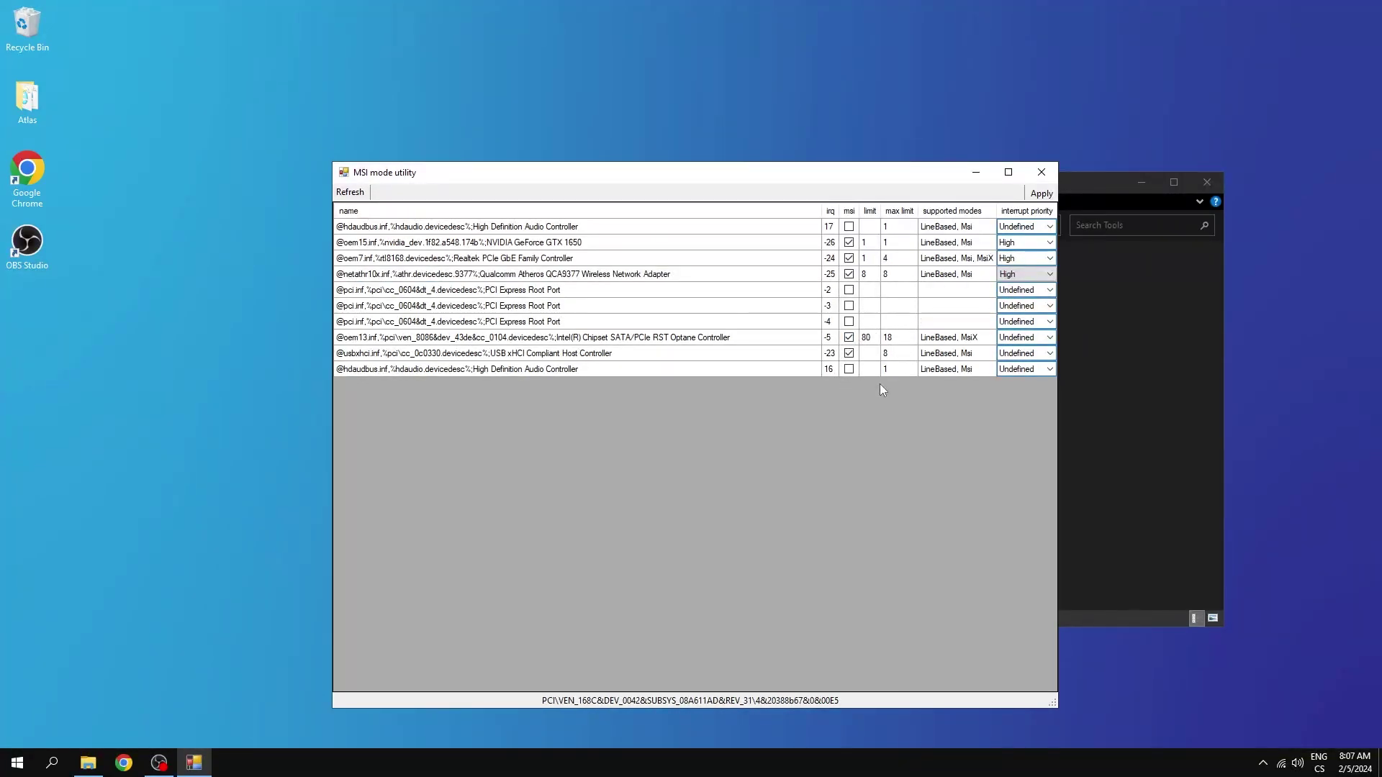
- Set the USB xHCI Compliant Host Controller's interrupt priority to High, apply the changes and close the utility
left_click(648, 353)
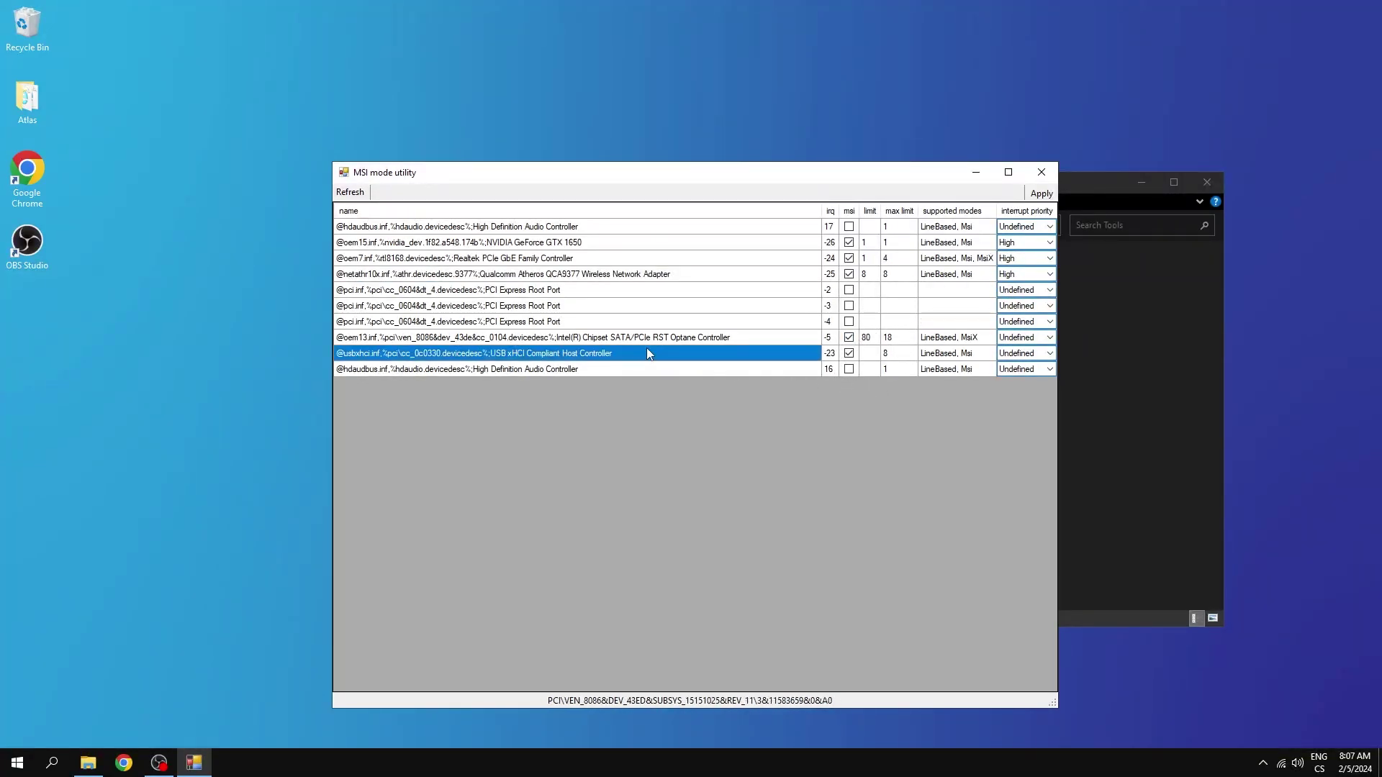
left_click(1032, 358)
left_click(1016, 391)
left_click(1037, 195)
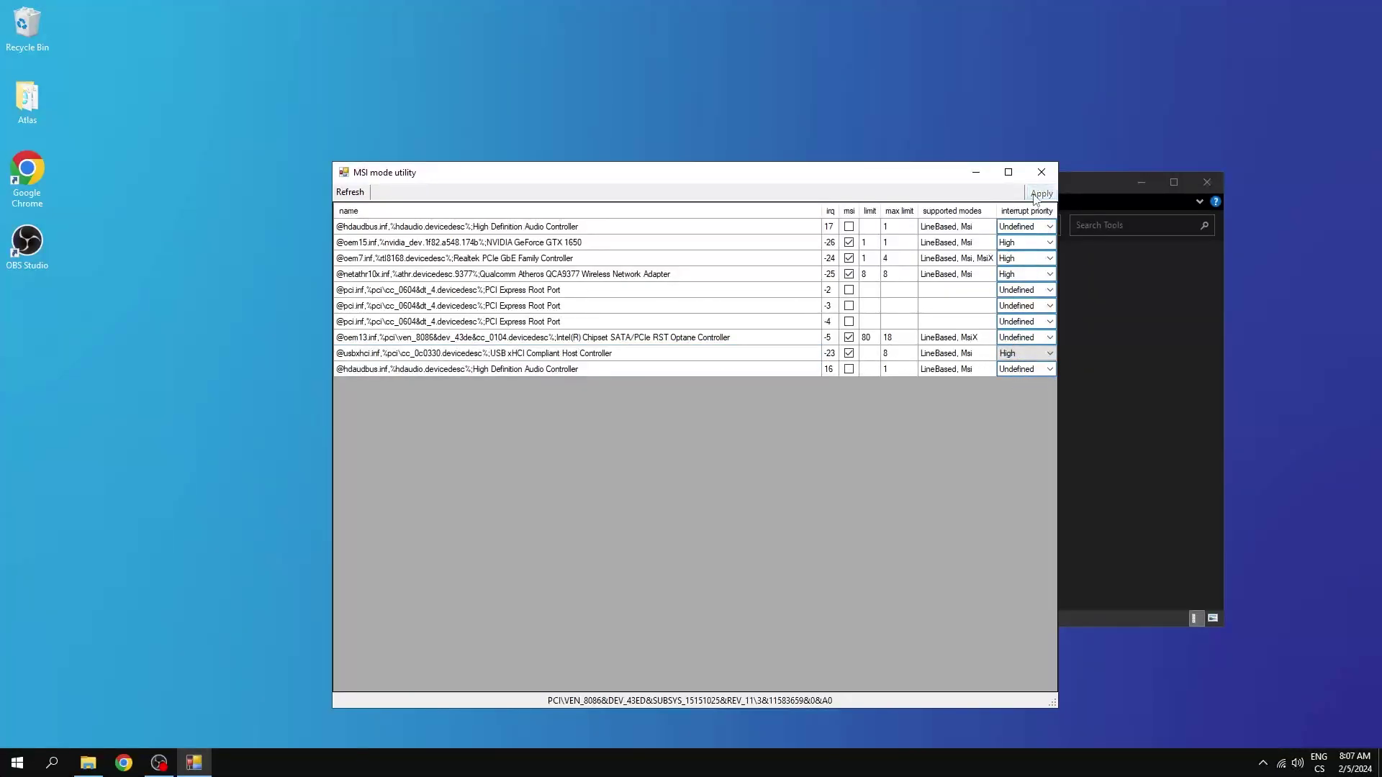
left_click(1041, 172)
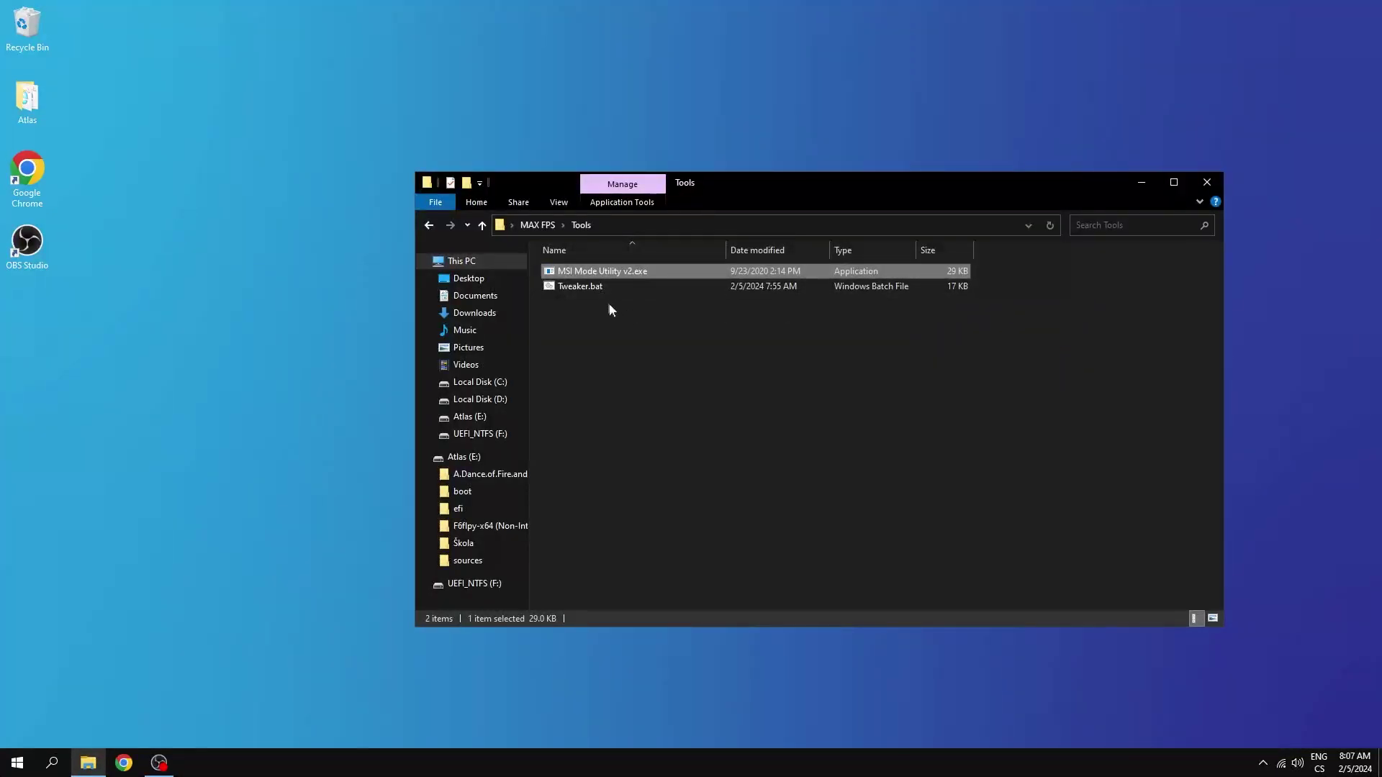
- Run Tweaker.bat as administrator, carry out an optimization from its menu and return to the list of choices
right_click(586, 287)
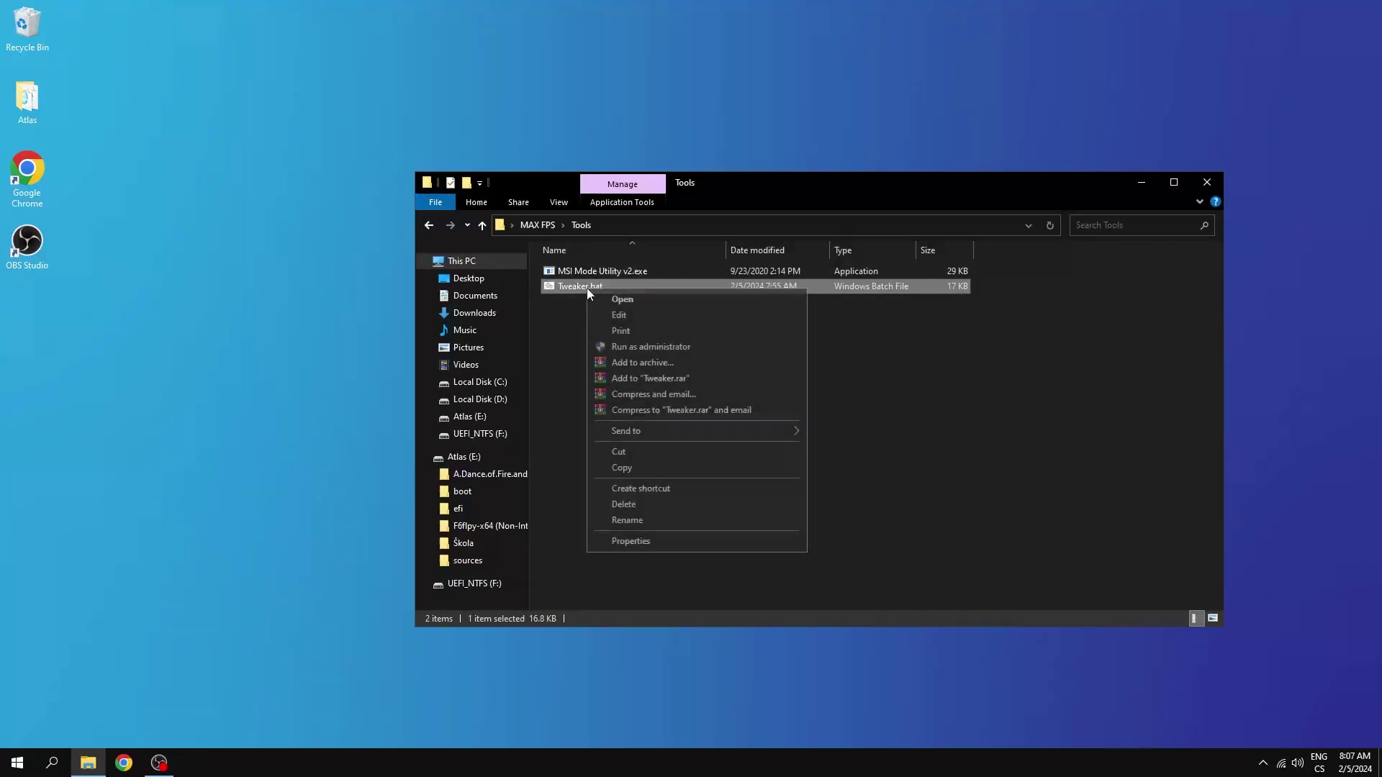
left_click(652, 348)
left_click_drag(383, 105, 693, 200)
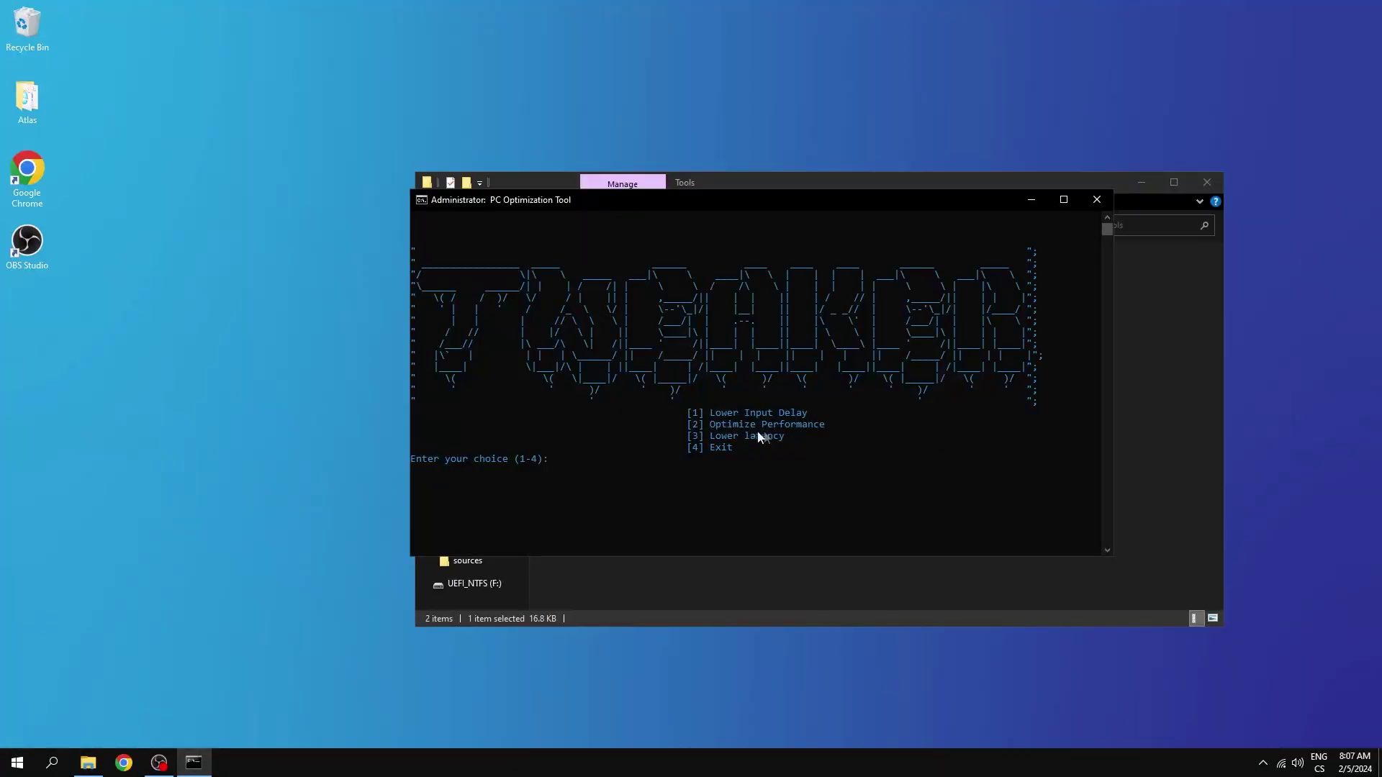
key("Return")
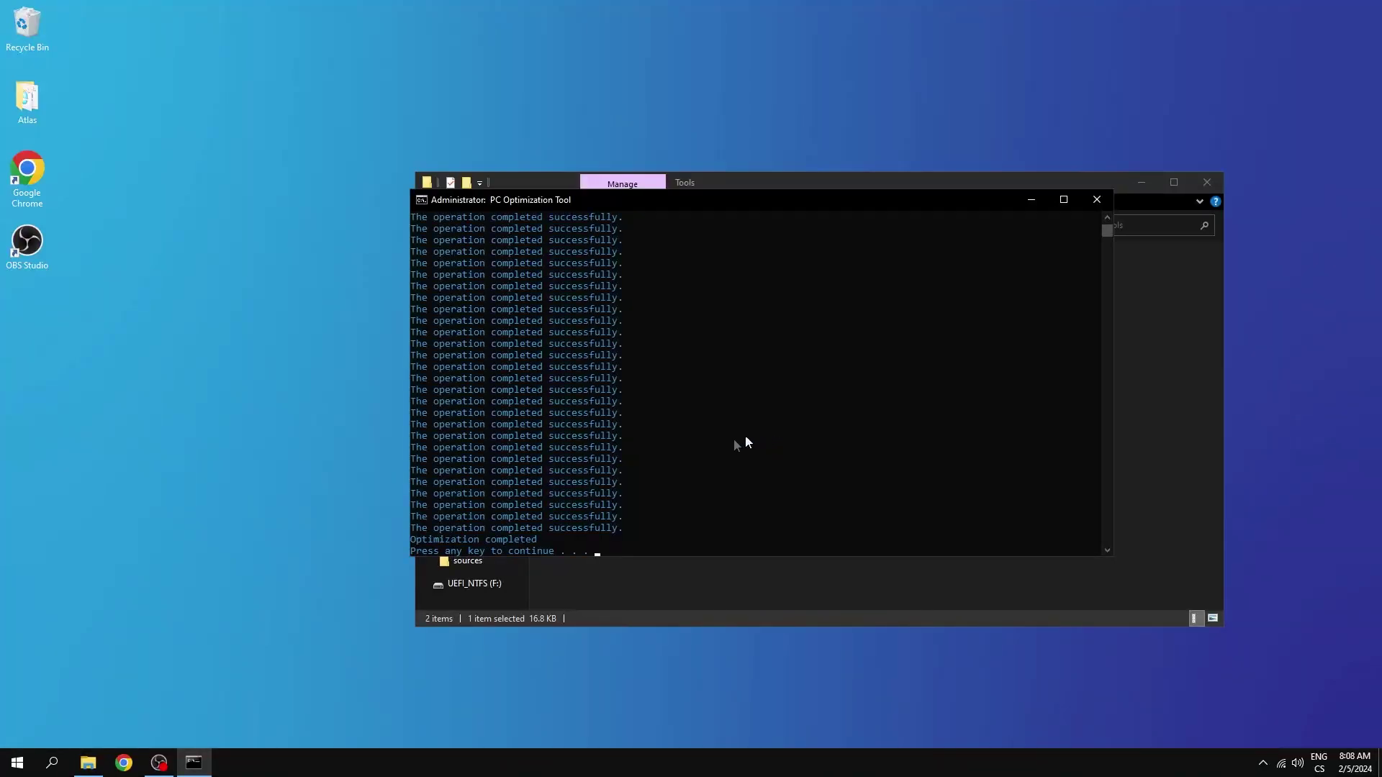
key("Return")
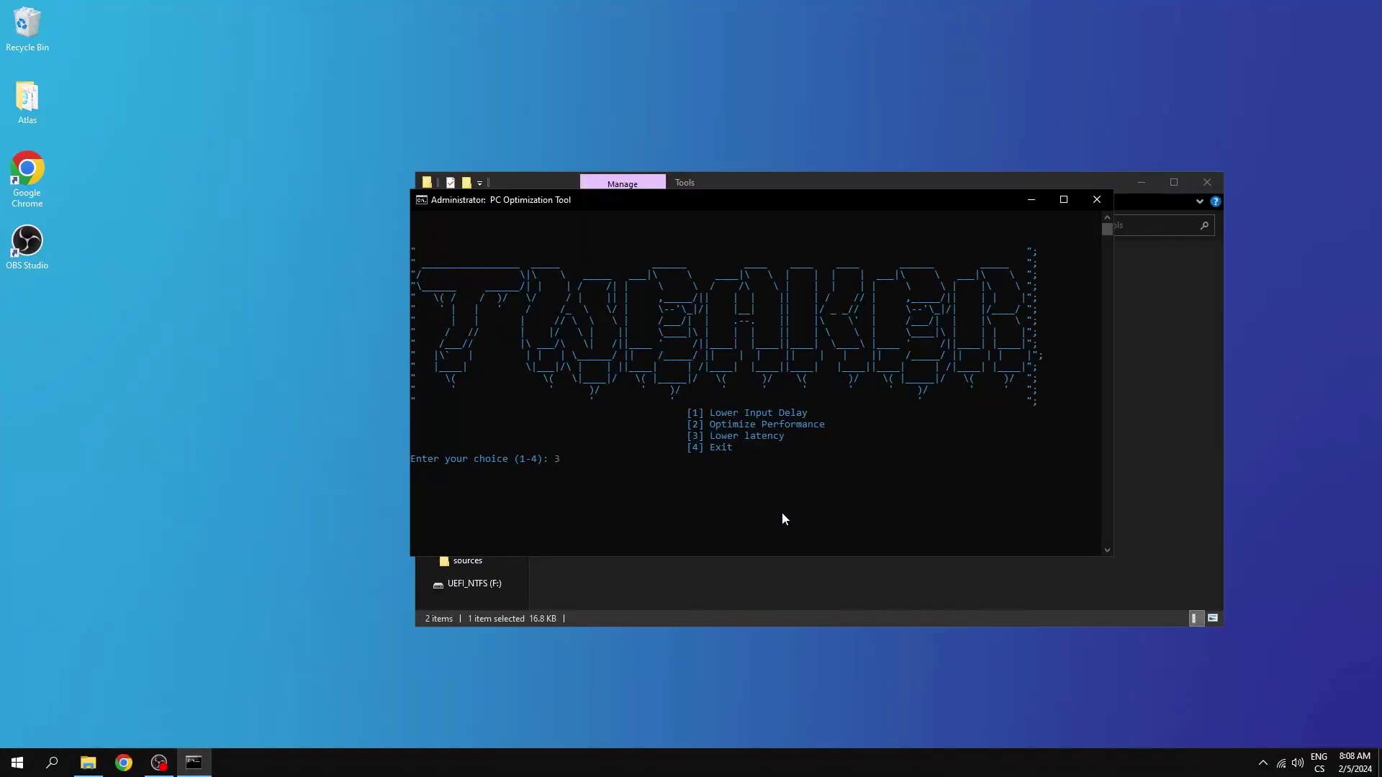
- Run option 3, Lower latency, in the PC Optimization Tool and exit it with option 4
key("Return")
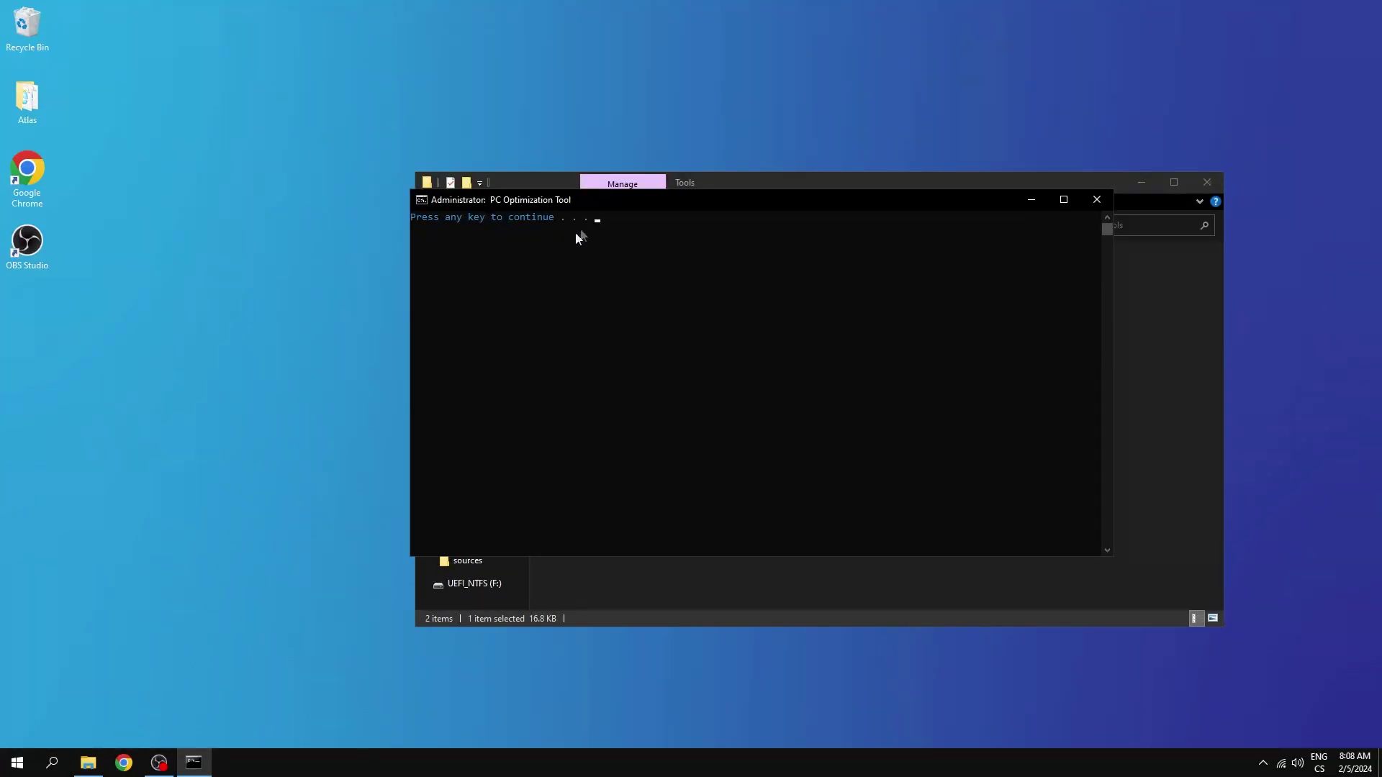
key("Return")
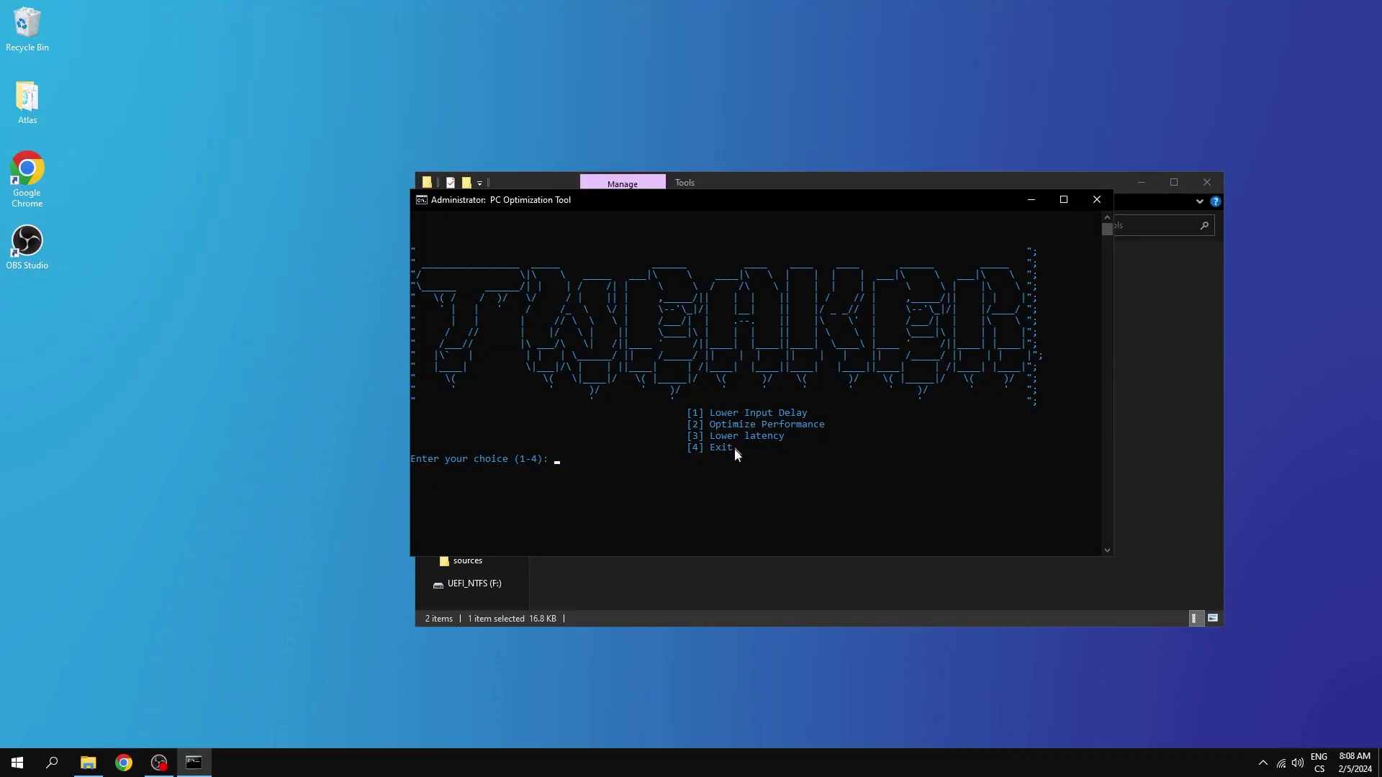
type("4")
key("Return")
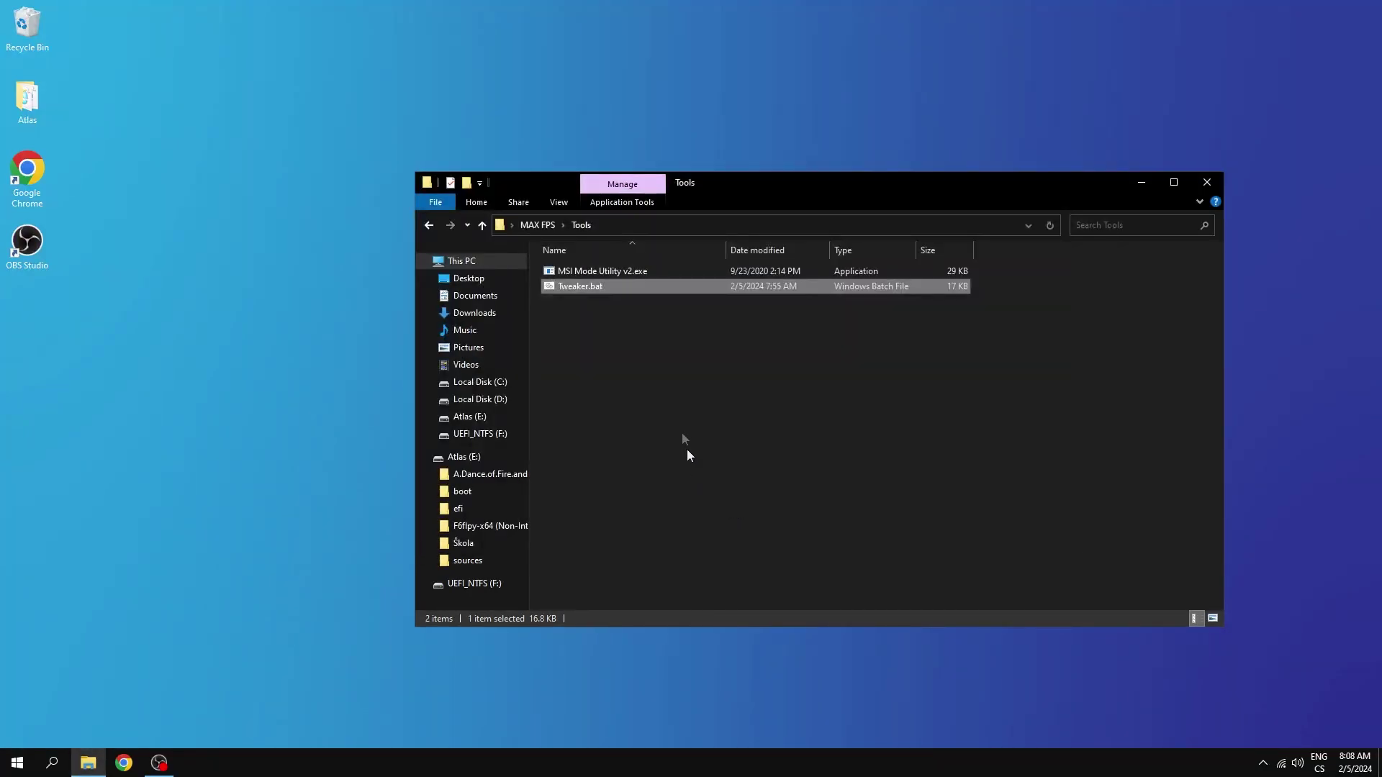
- Check the Xbox Game Bar setting through the Turn Gamebar Off shortcut in the Windows Settings Tweaks folder
left_click(428, 225)
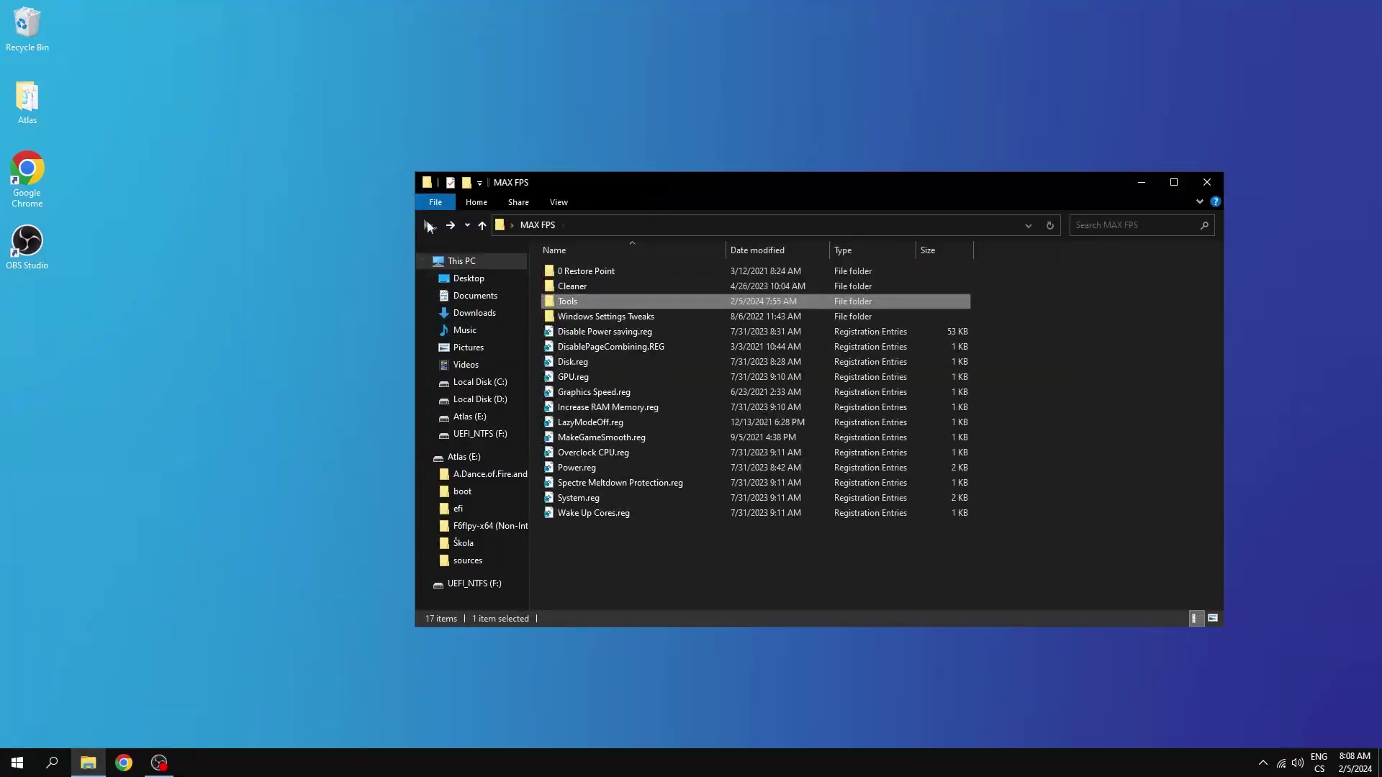
double_click(598, 315)
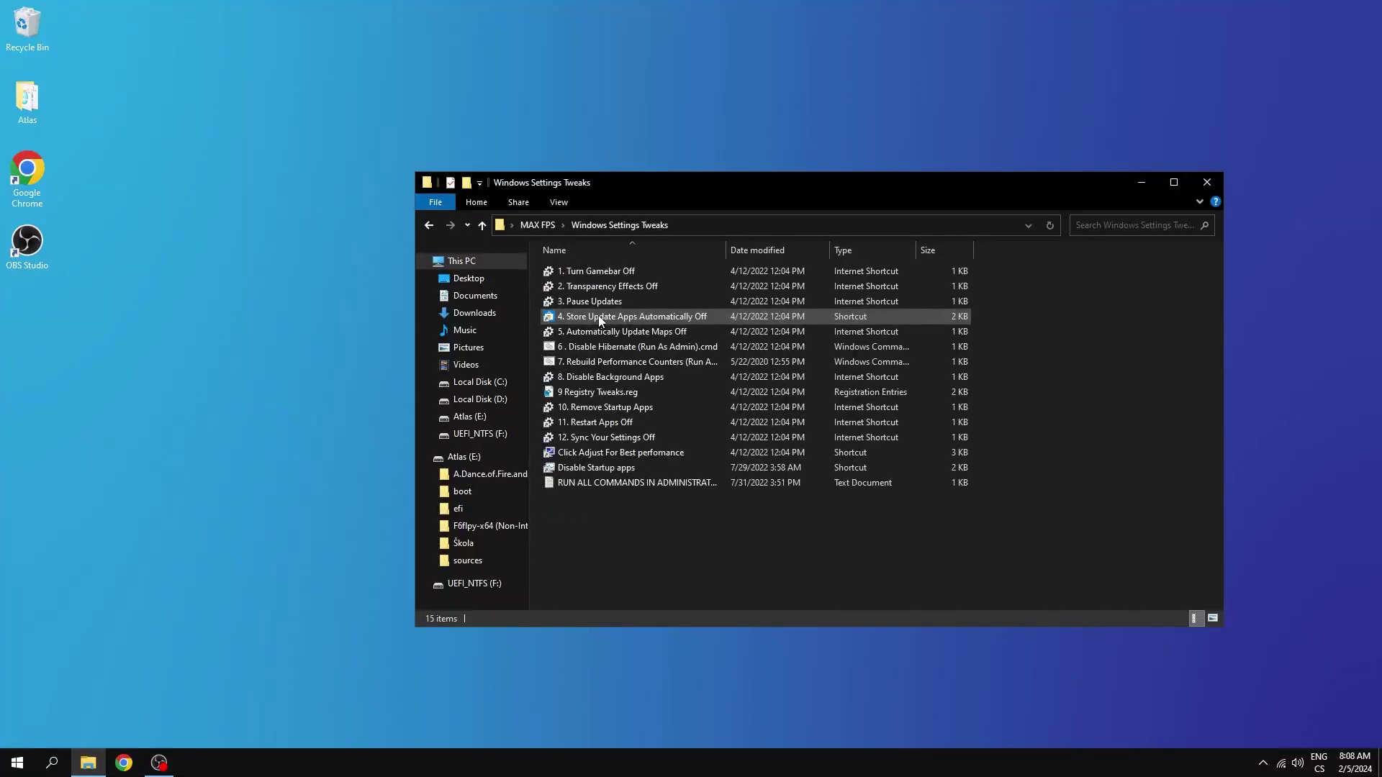
double_click(596, 271)
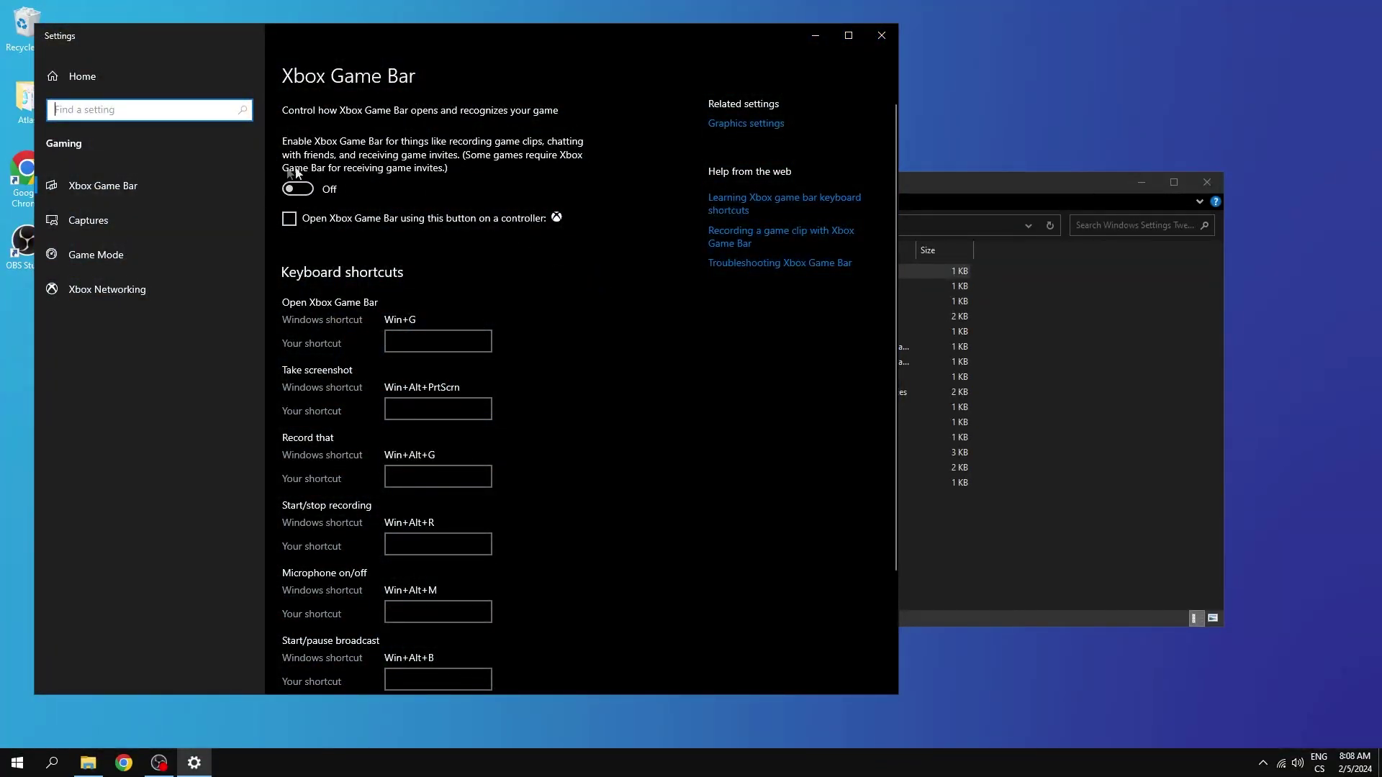
left_click(881, 35)
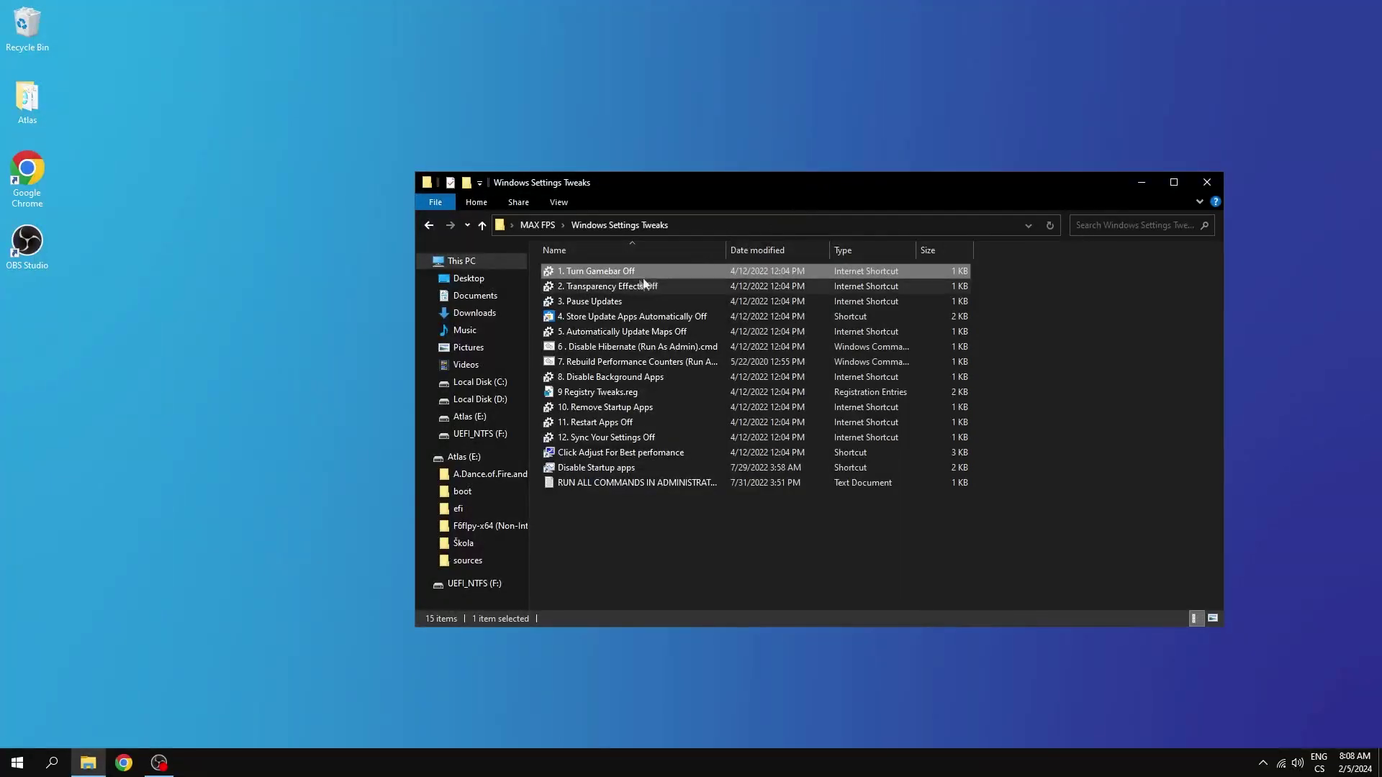
- Check the transparency effects setting and the Windows Update pause option through shortcuts 2 and 3
left_click(622, 287)
double_click(621, 285)
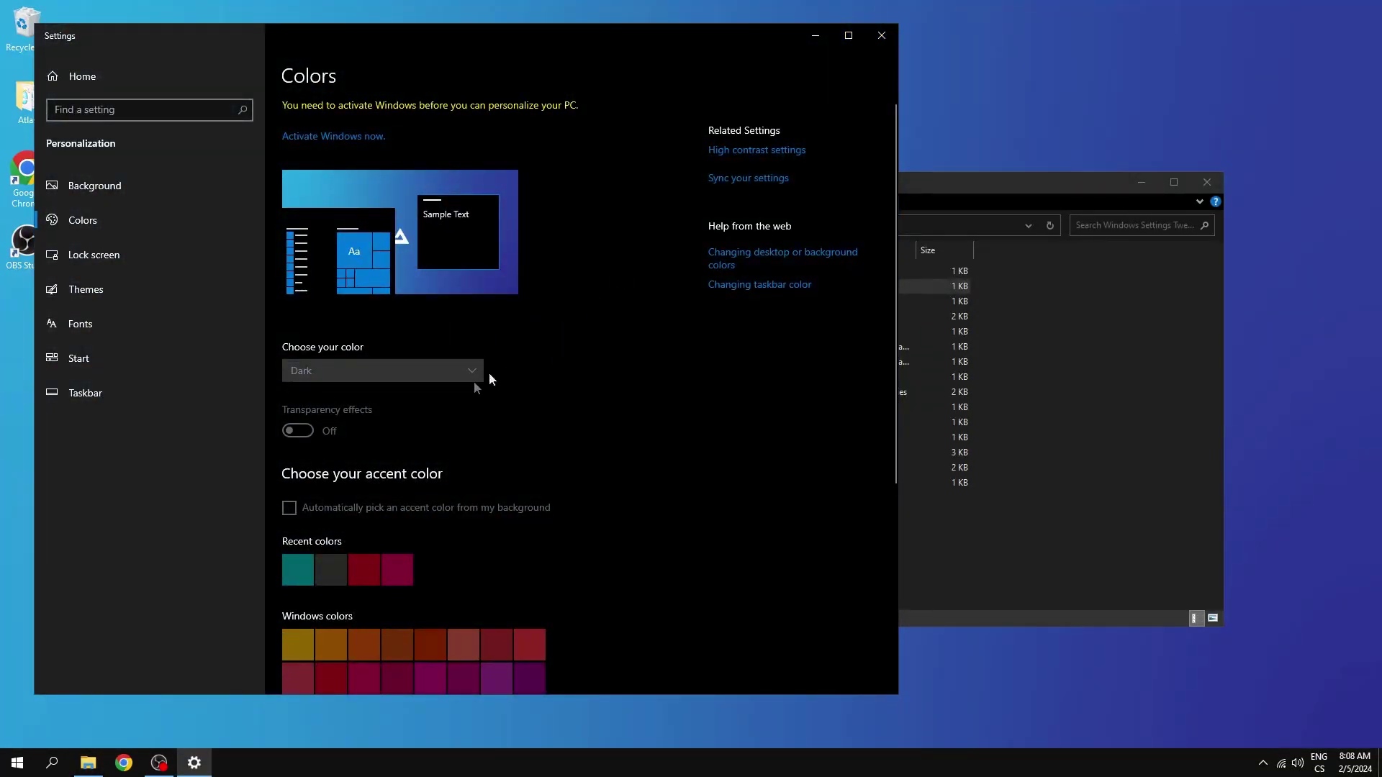
left_click(880, 35)
double_click(595, 301)
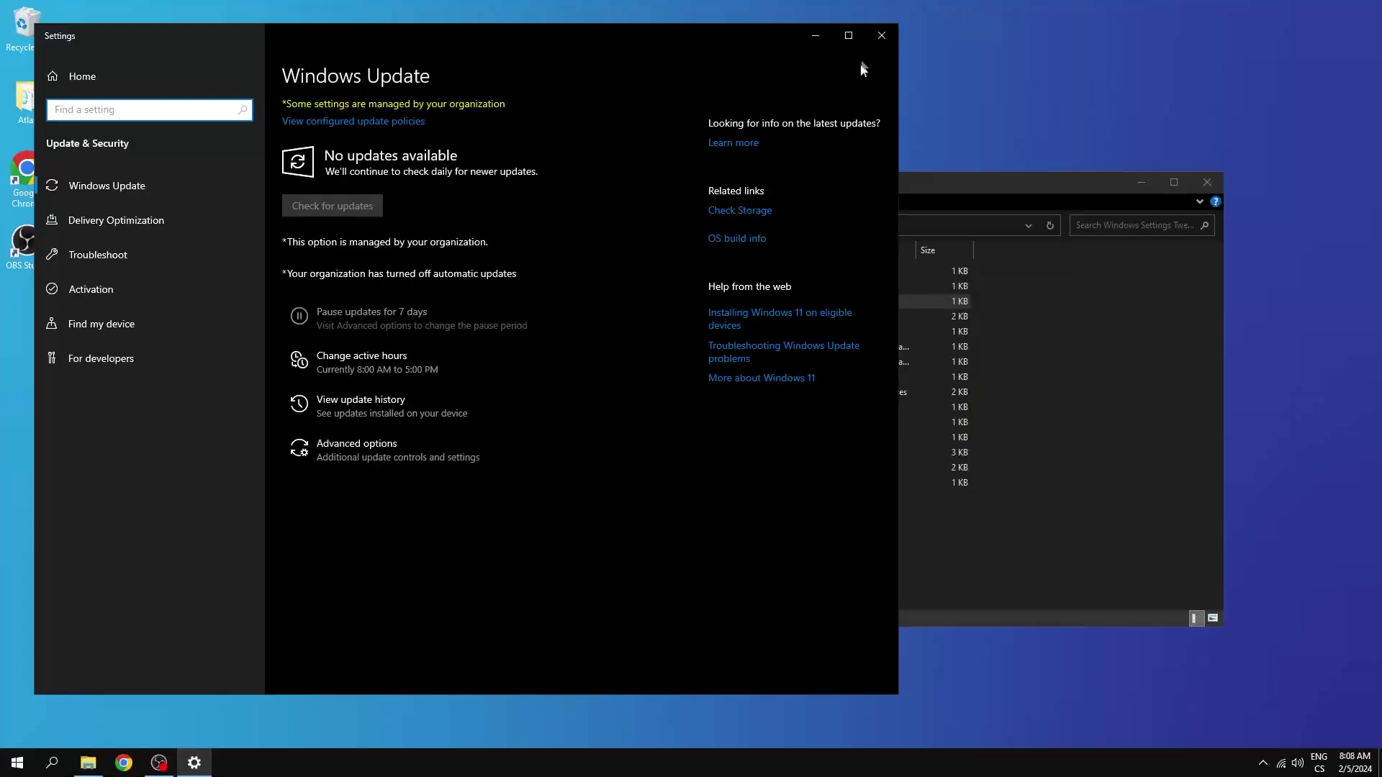
left_click(881, 35)
- Check the Microsoft Store automatic app update setting and the automatic map update setting through shortcuts 4 and 5
double_click(683, 317)
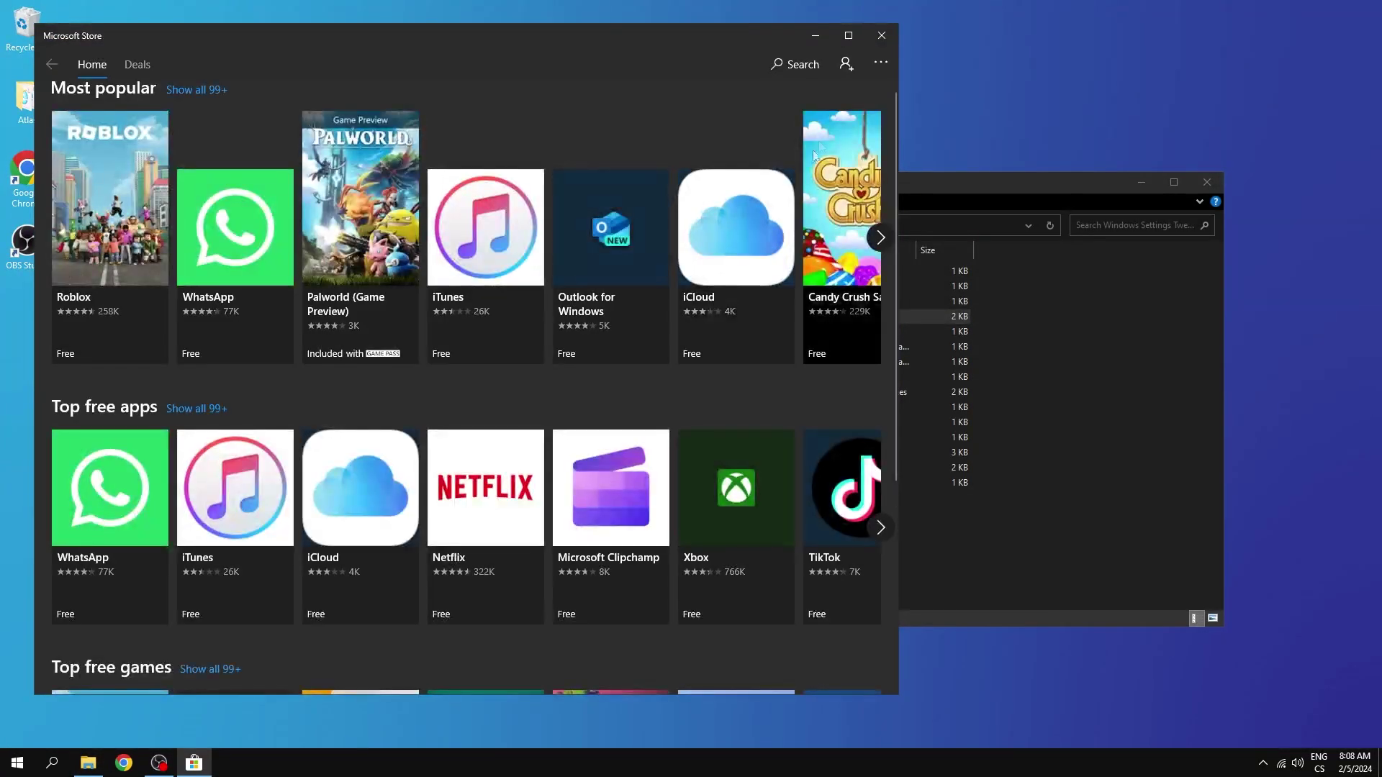
left_click(881, 63)
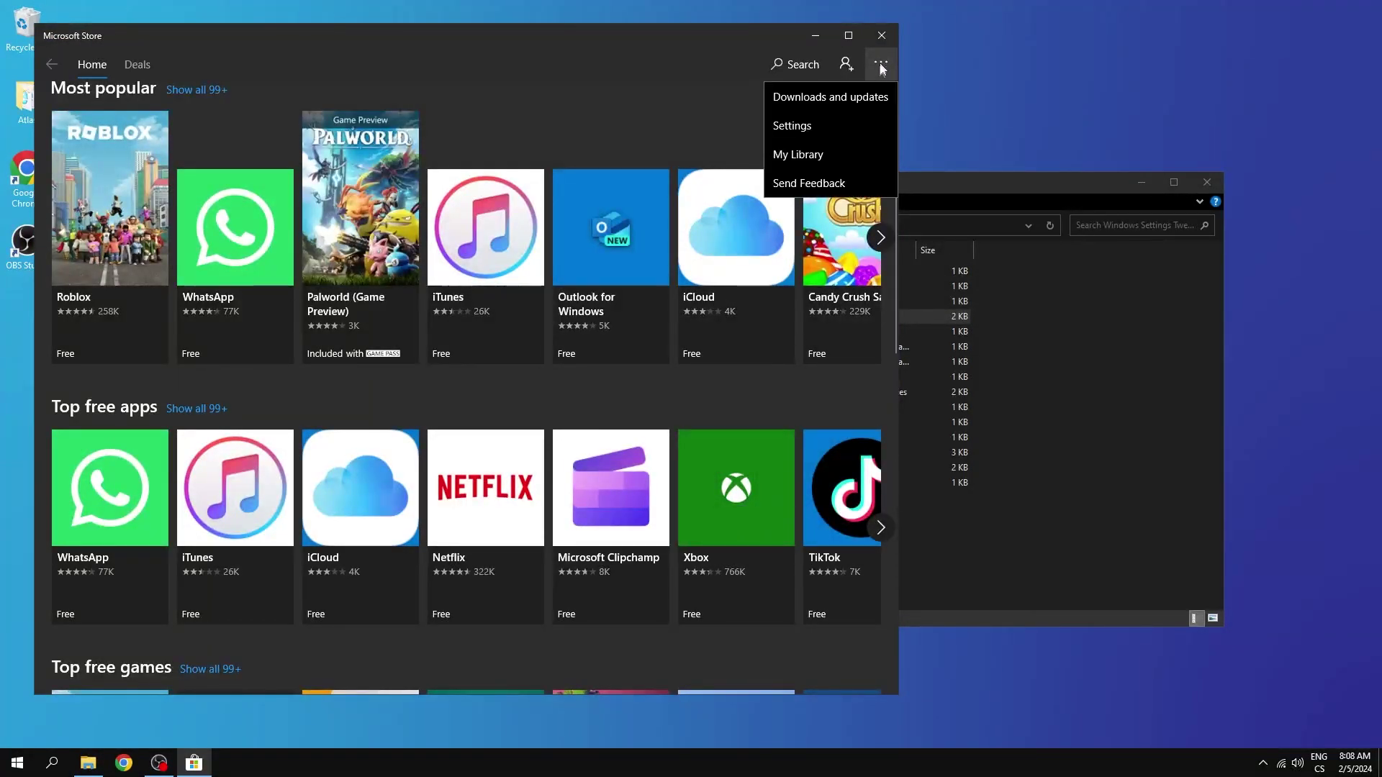
left_click(816, 129)
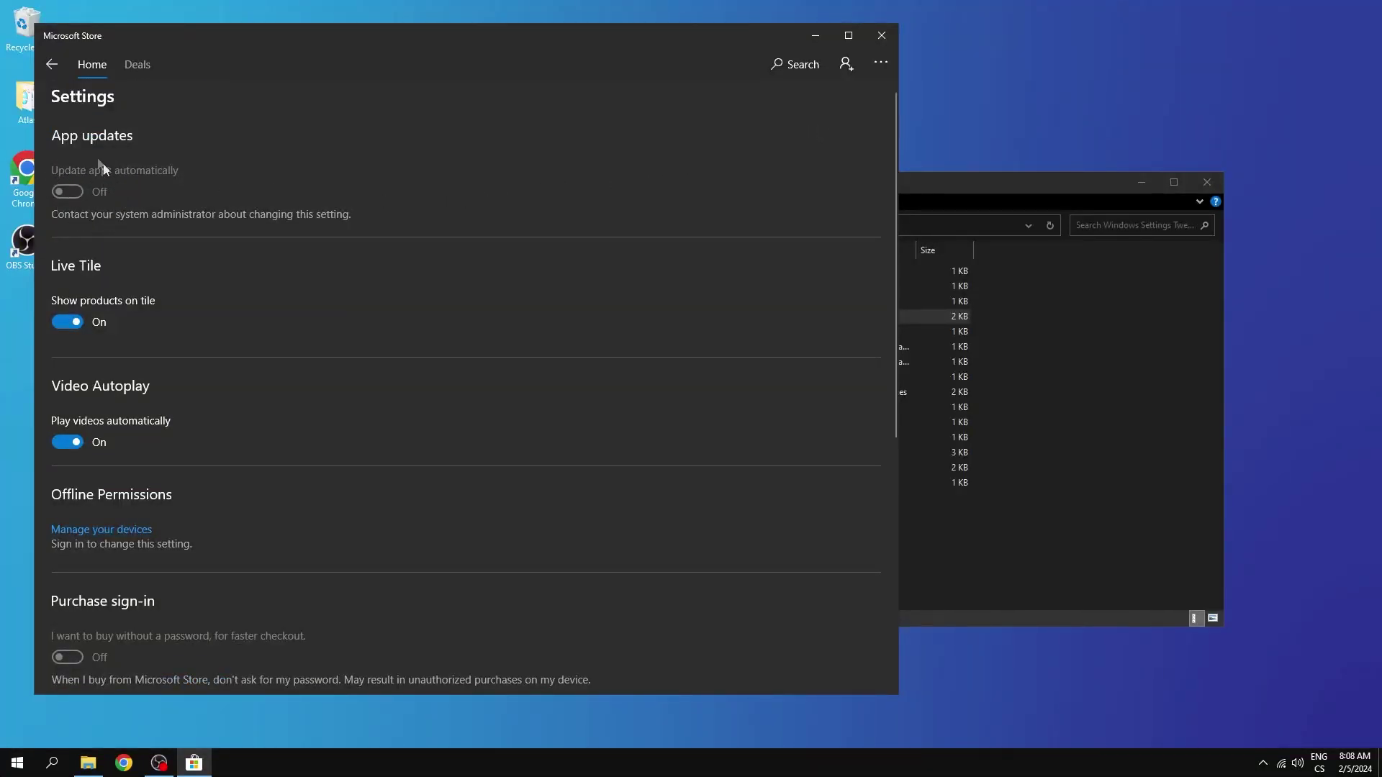
left_click(881, 35)
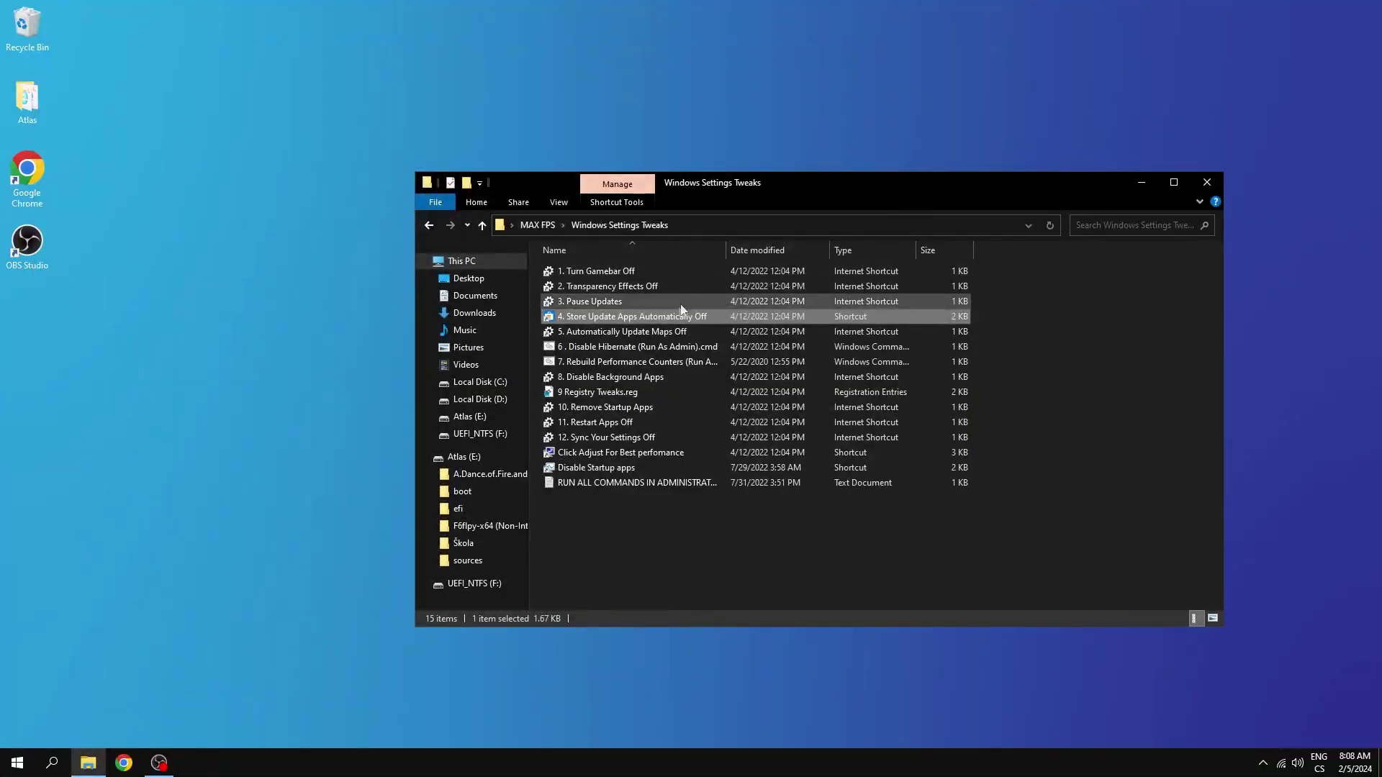
double_click(603, 333)
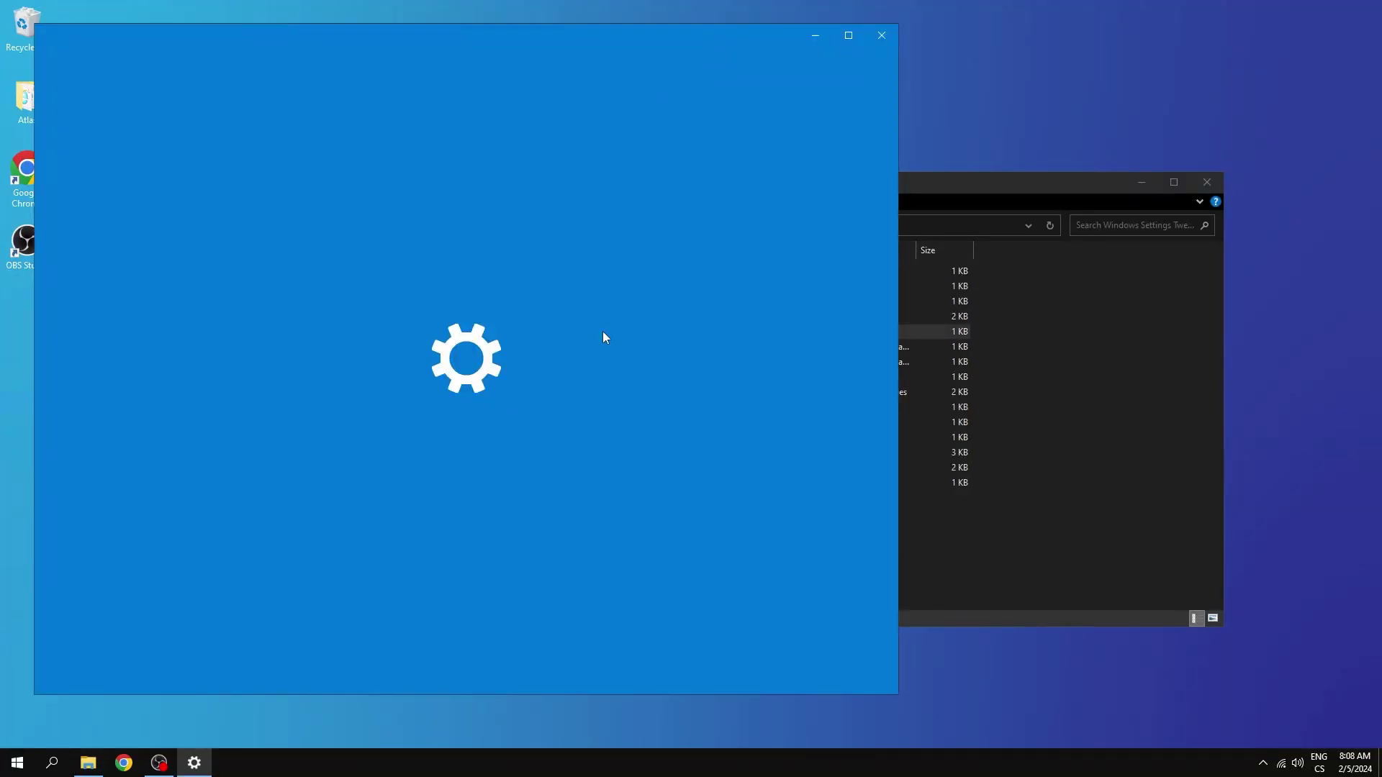
left_click(881, 35)
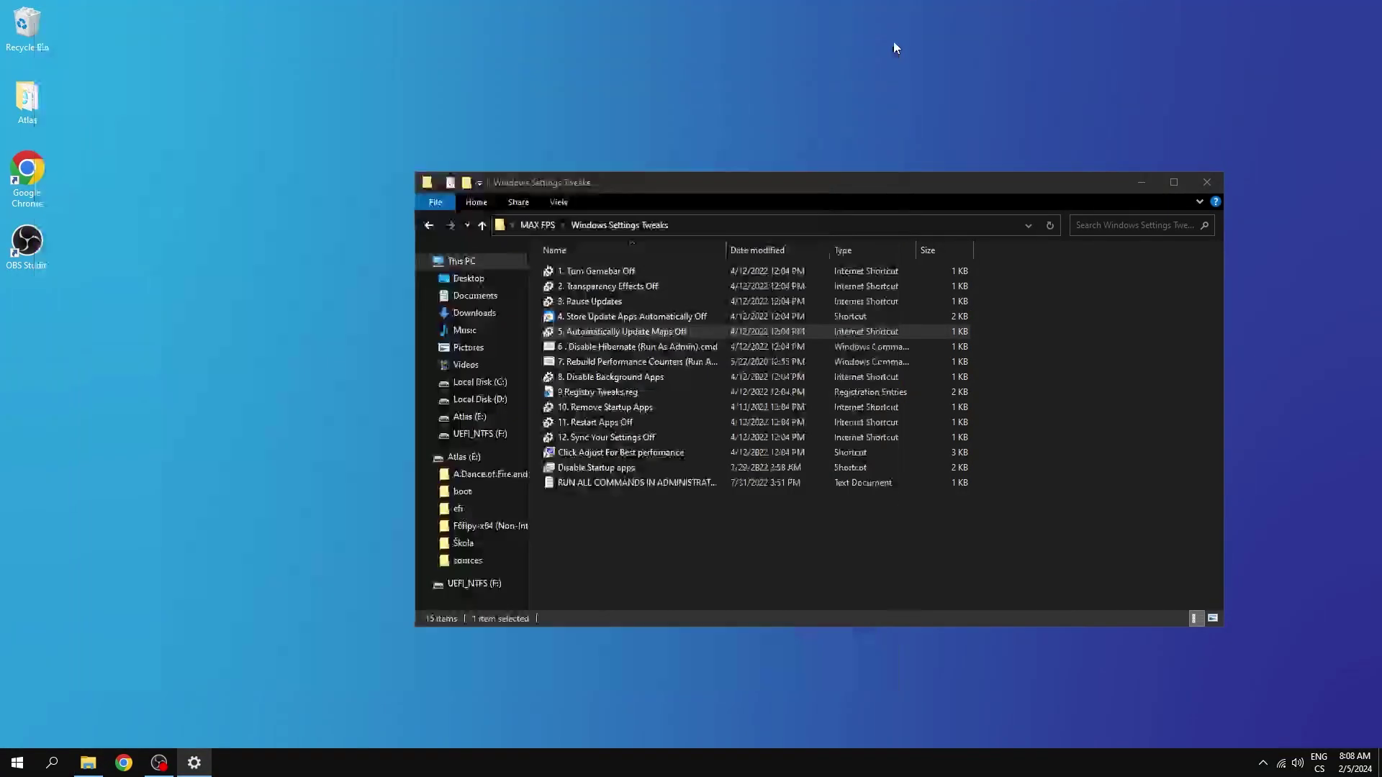
- Run the Disable Hibernate and Rebuild Performance Counters scripts as administrator, dismissing each console when it finishes
right_click(625, 348)
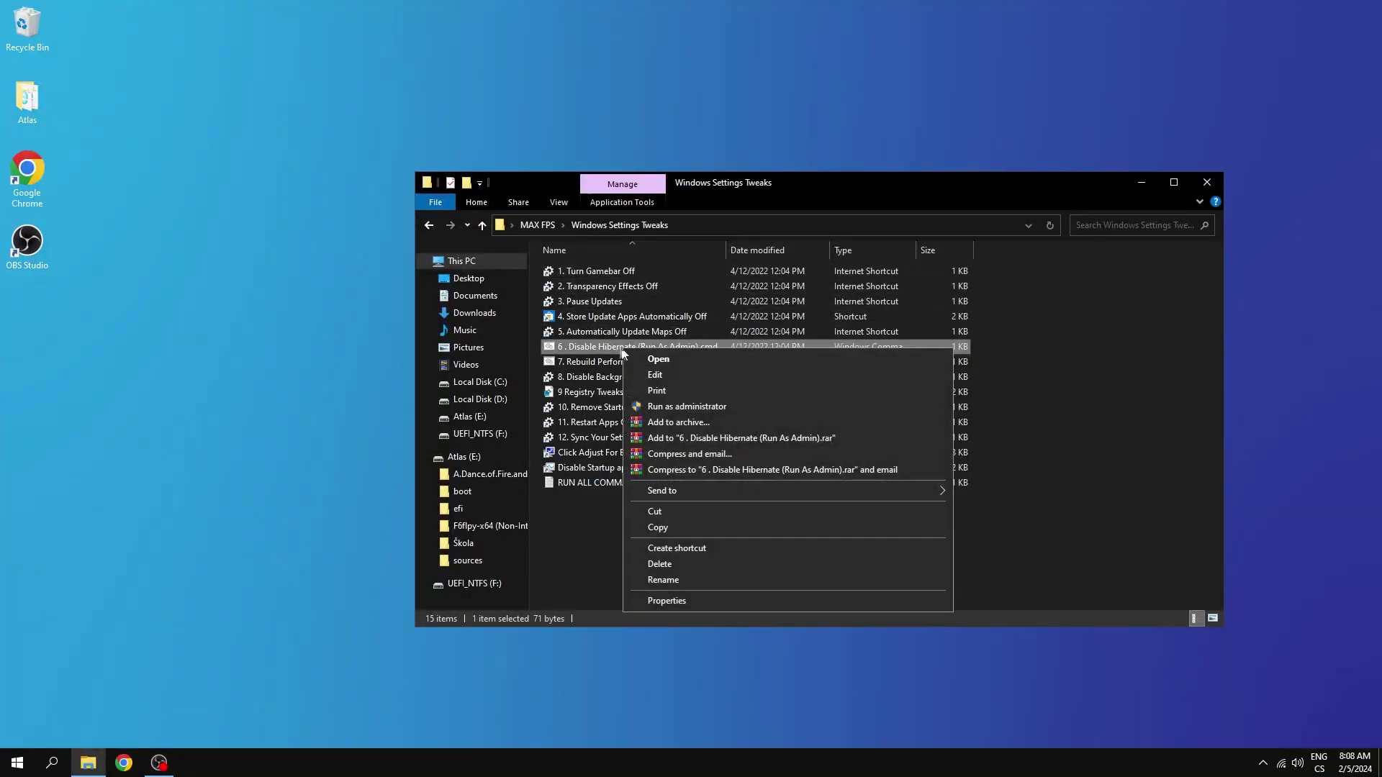
left_click(684, 407)
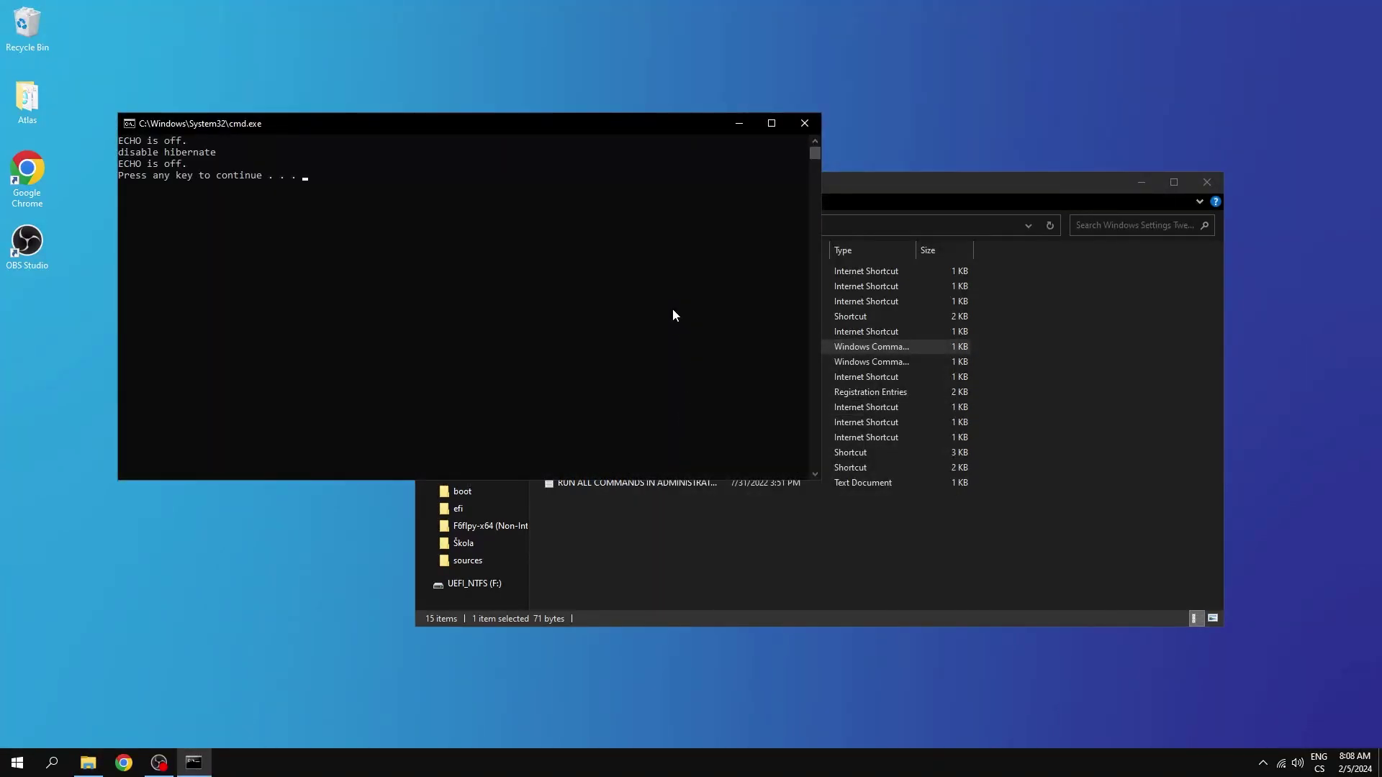
key("Return")
right_click(636, 362)
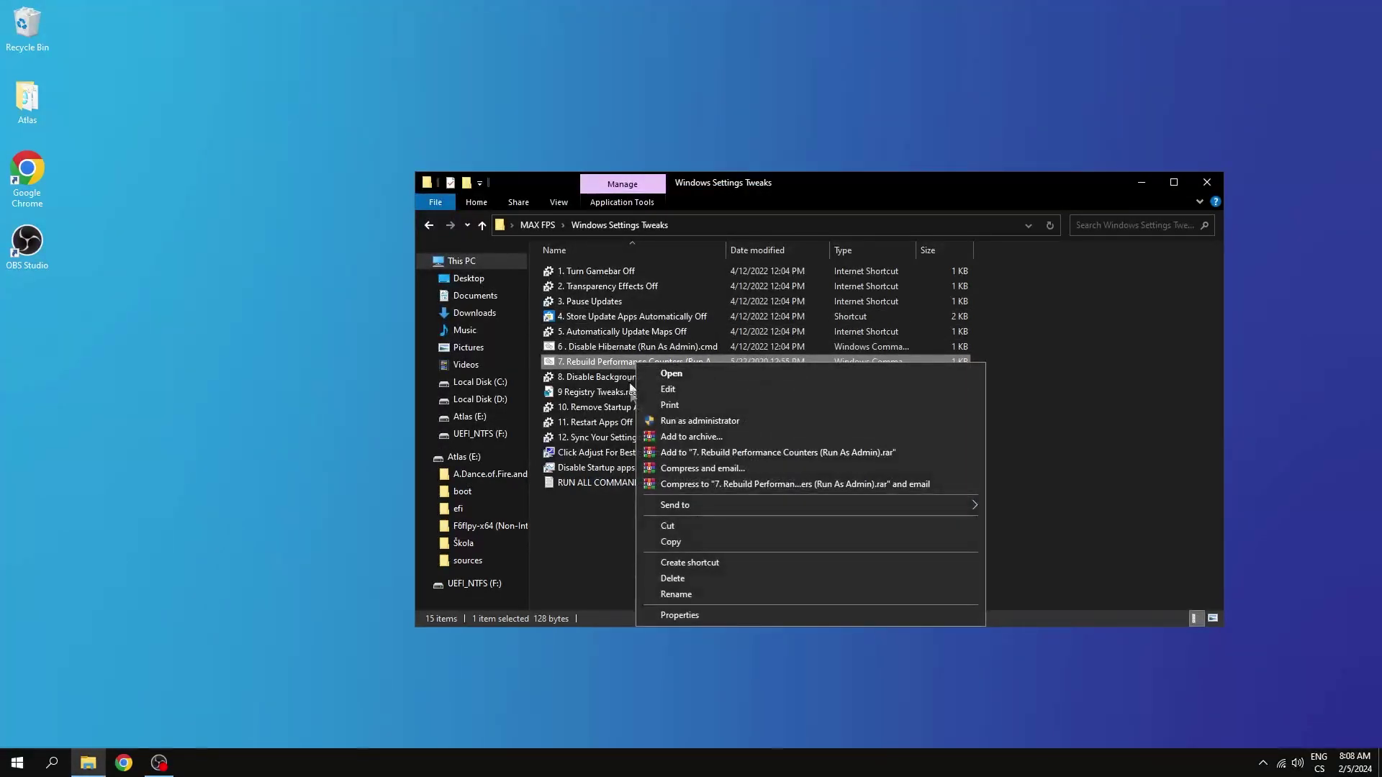
left_click(709, 426)
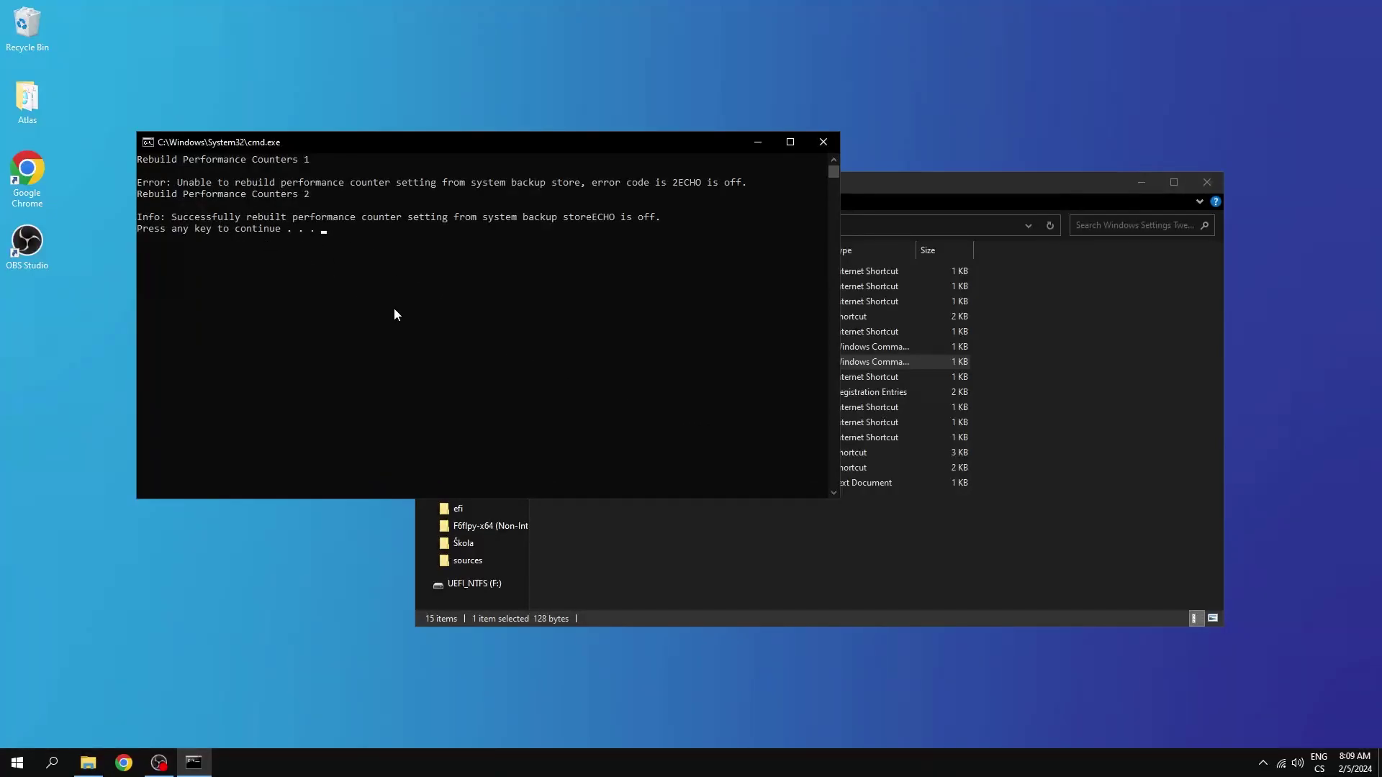
key("Return")
- Check the background apps setting through shortcut 8 and merge 9 Registry Tweaks.reg into the registry
double_click(596, 377)
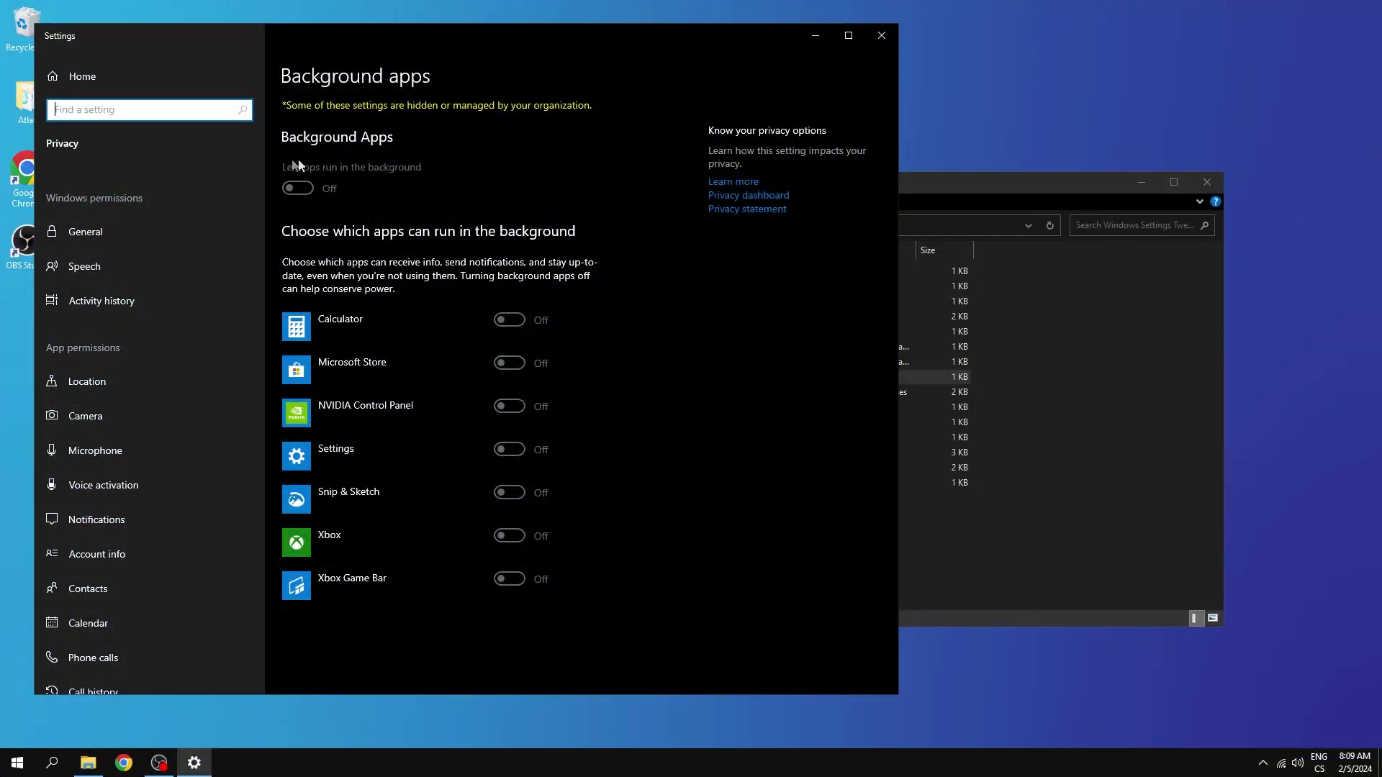
key("alt+F4")
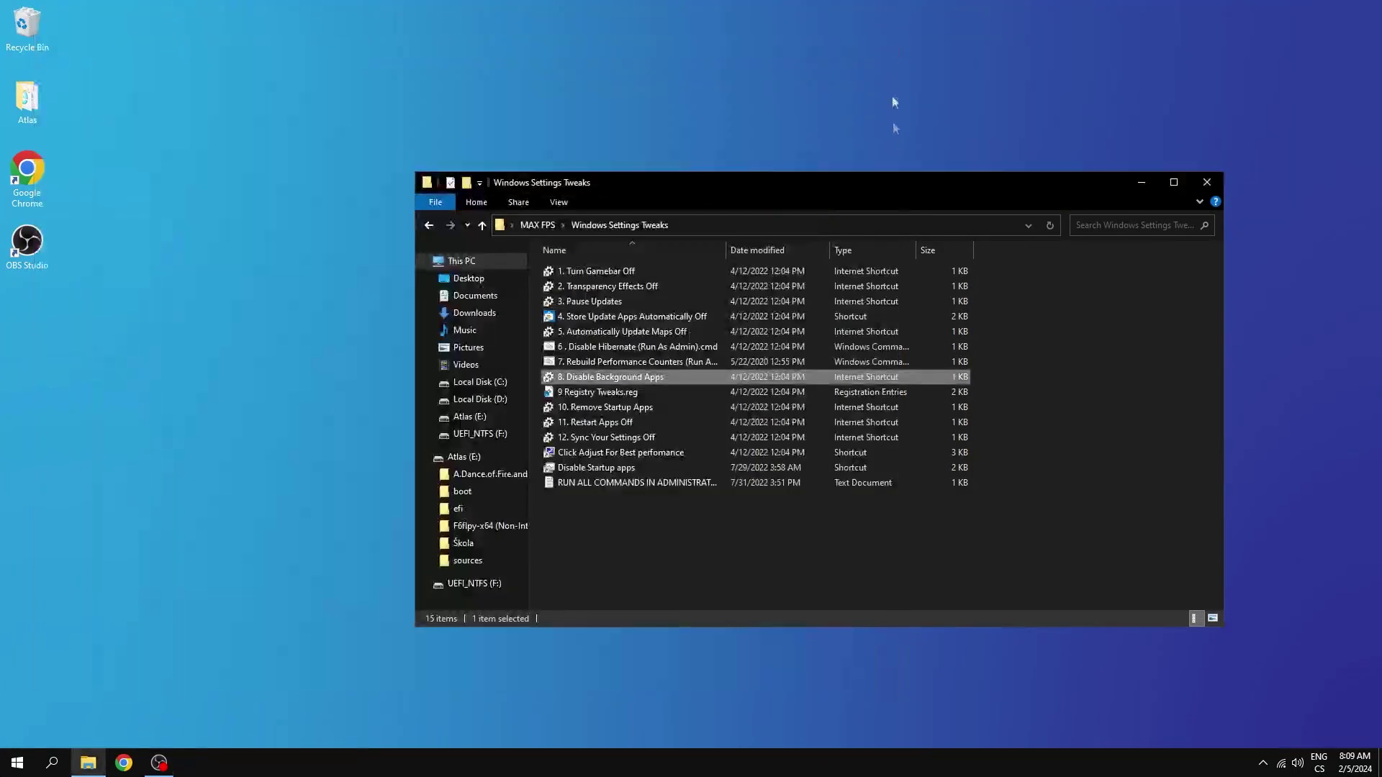
left_click(610, 393)
double_click(610, 393)
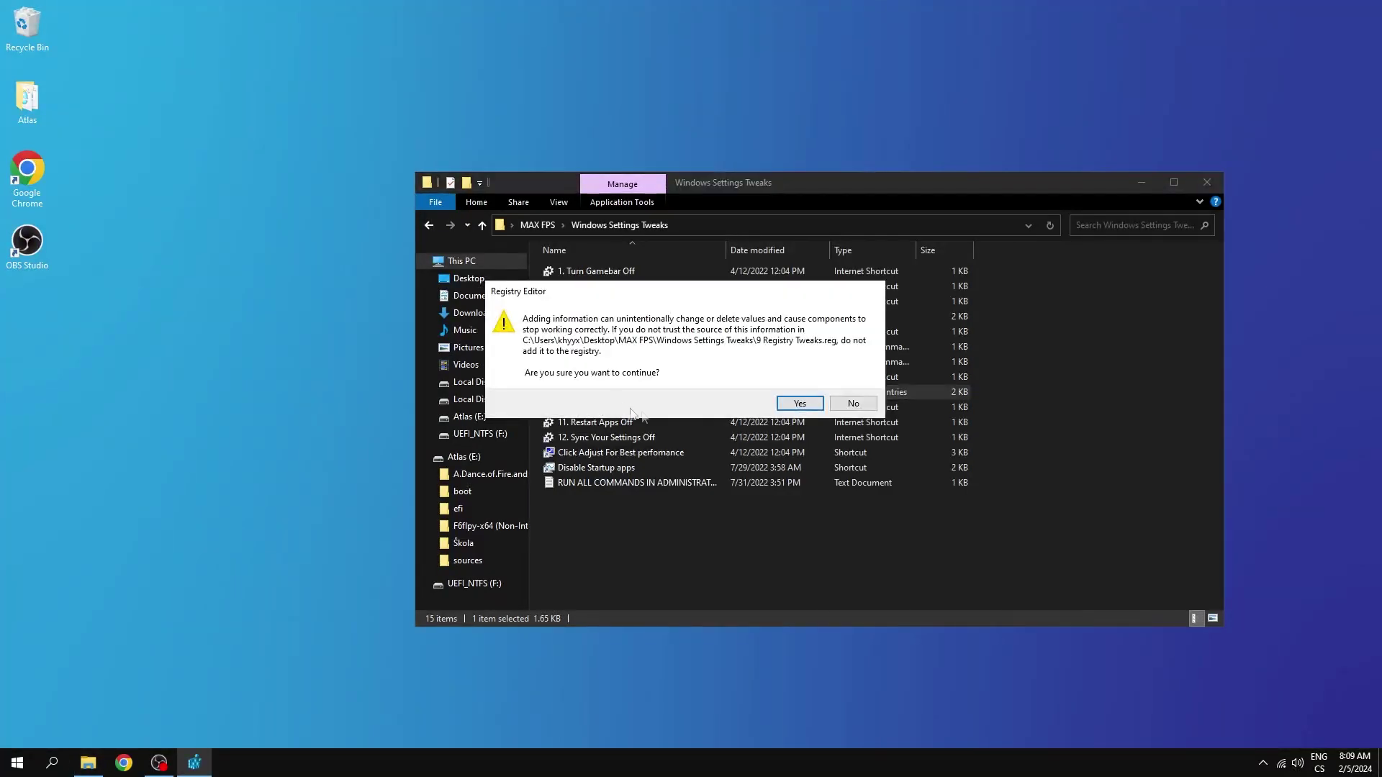
left_click(797, 403)
left_click(854, 379)
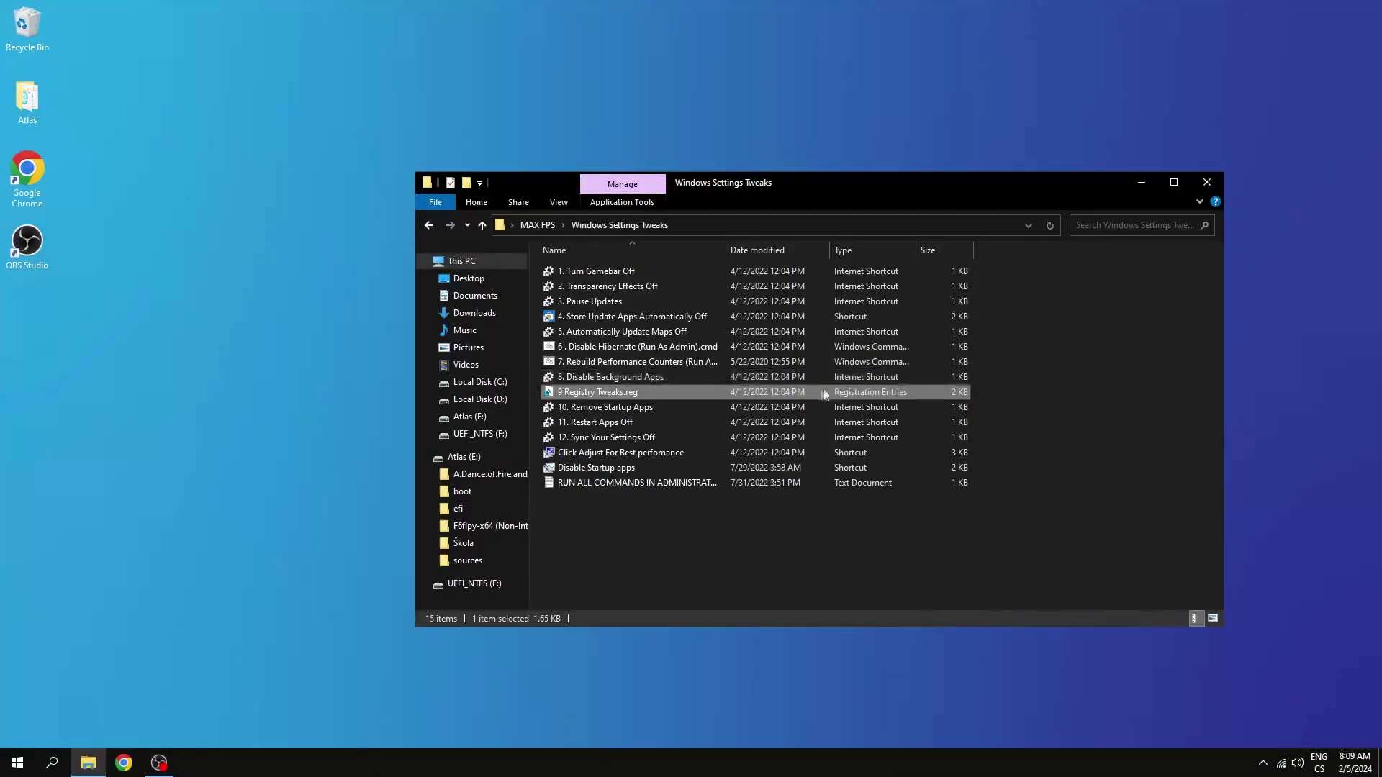
- Check the startup apps, restart apps and sync settings pages through shortcuts 10, 11 and 12
double_click(636, 408)
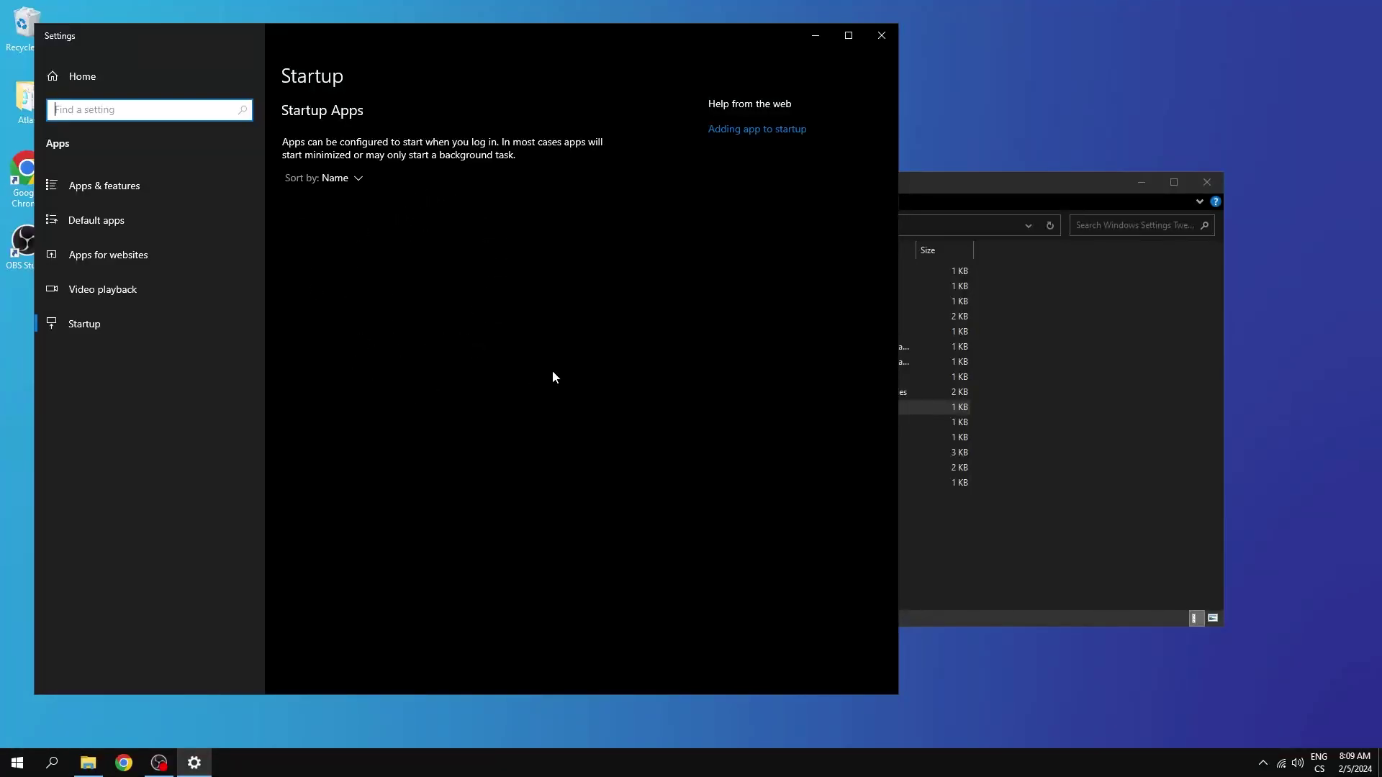
left_click(881, 38)
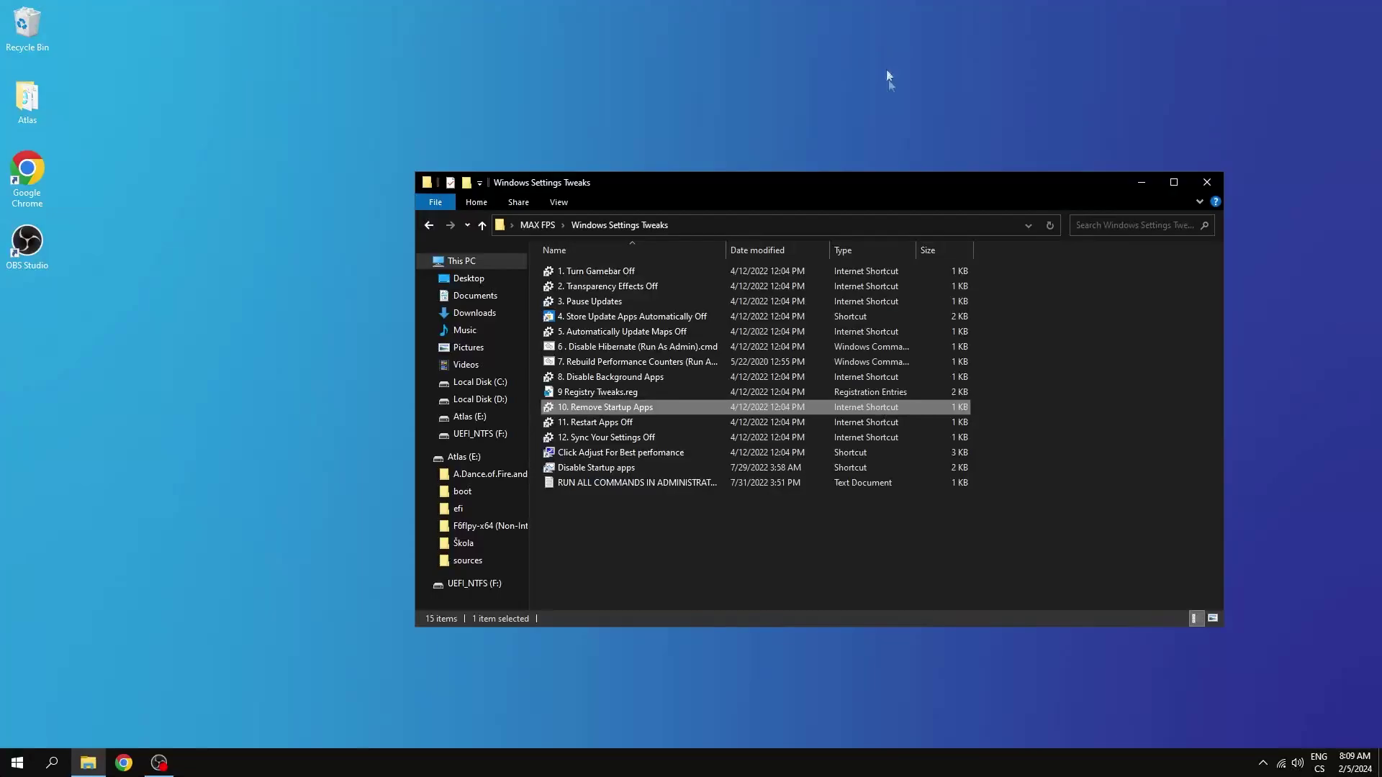
double_click(598, 423)
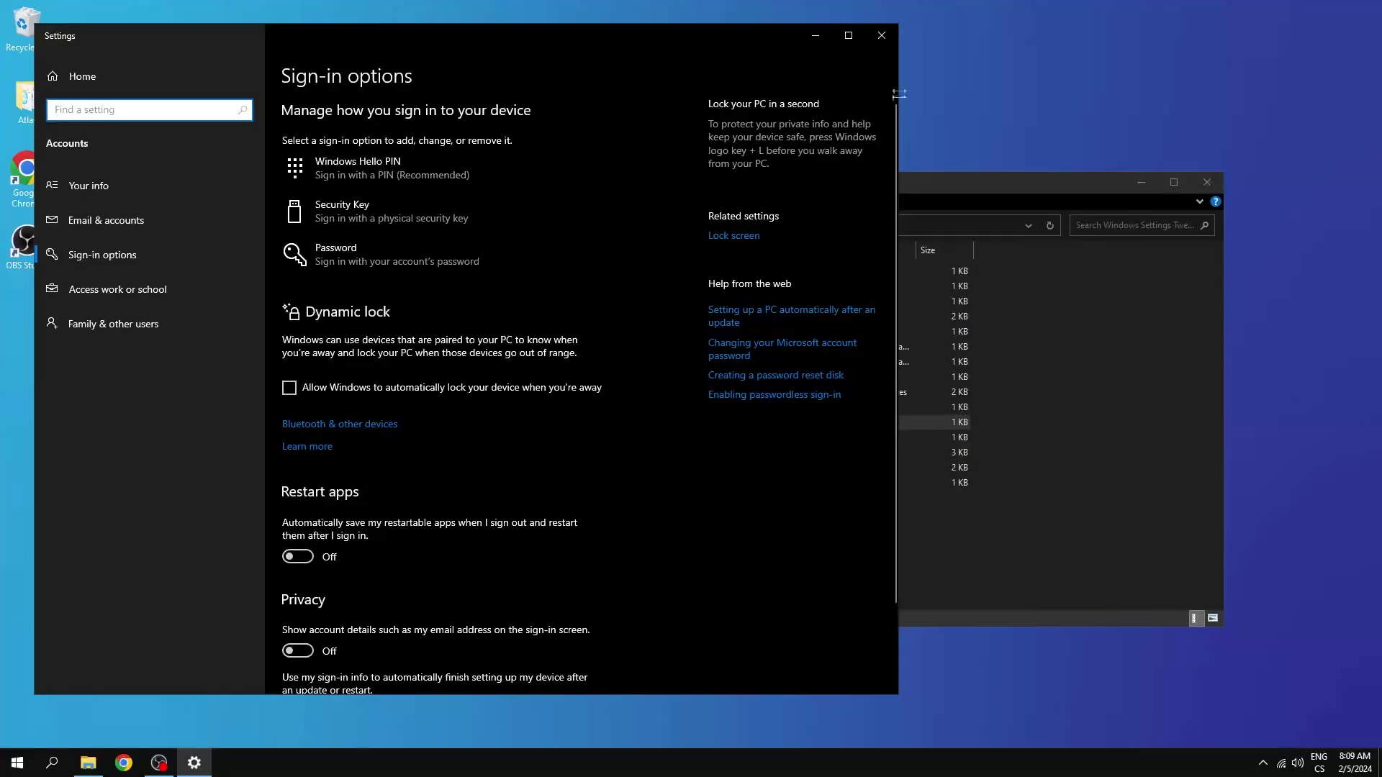
left_click(896, 45)
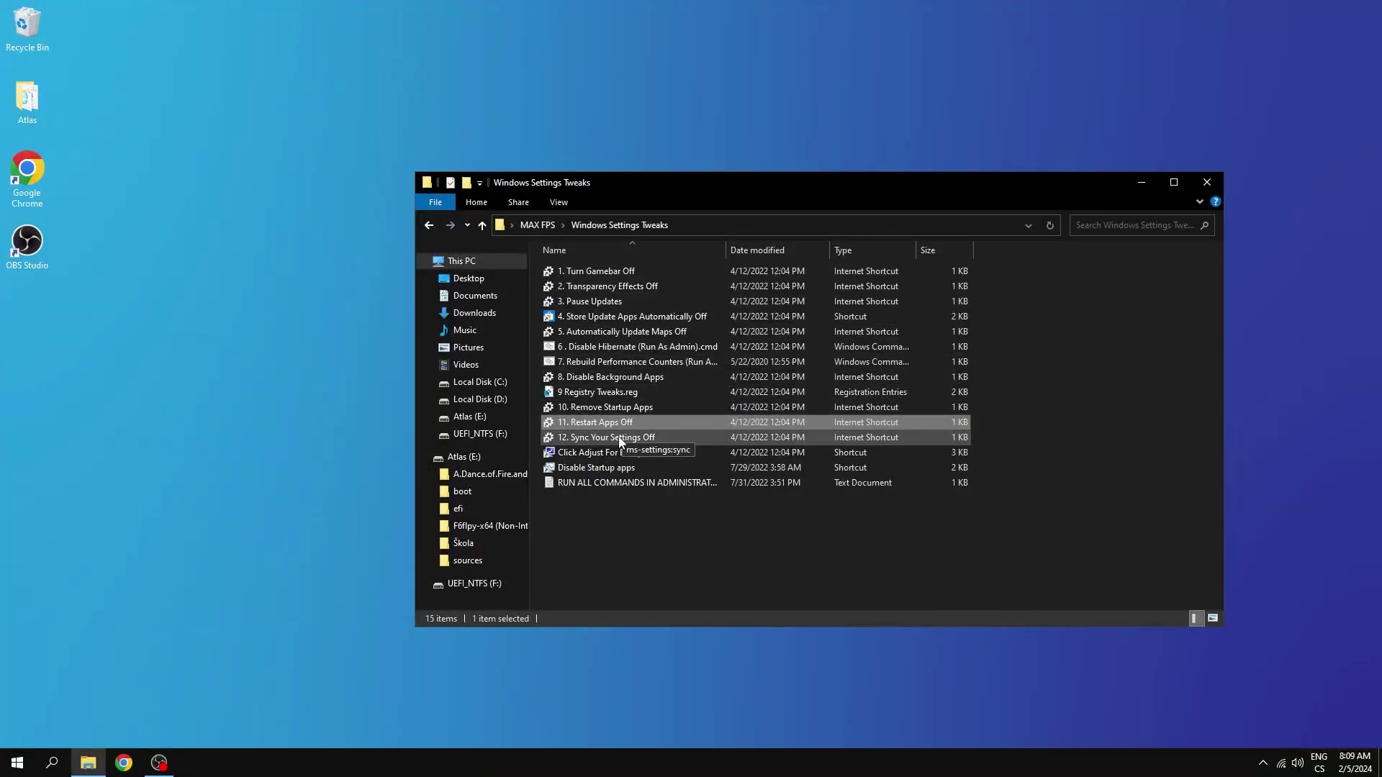
double_click(621, 439)
left_click(881, 35)
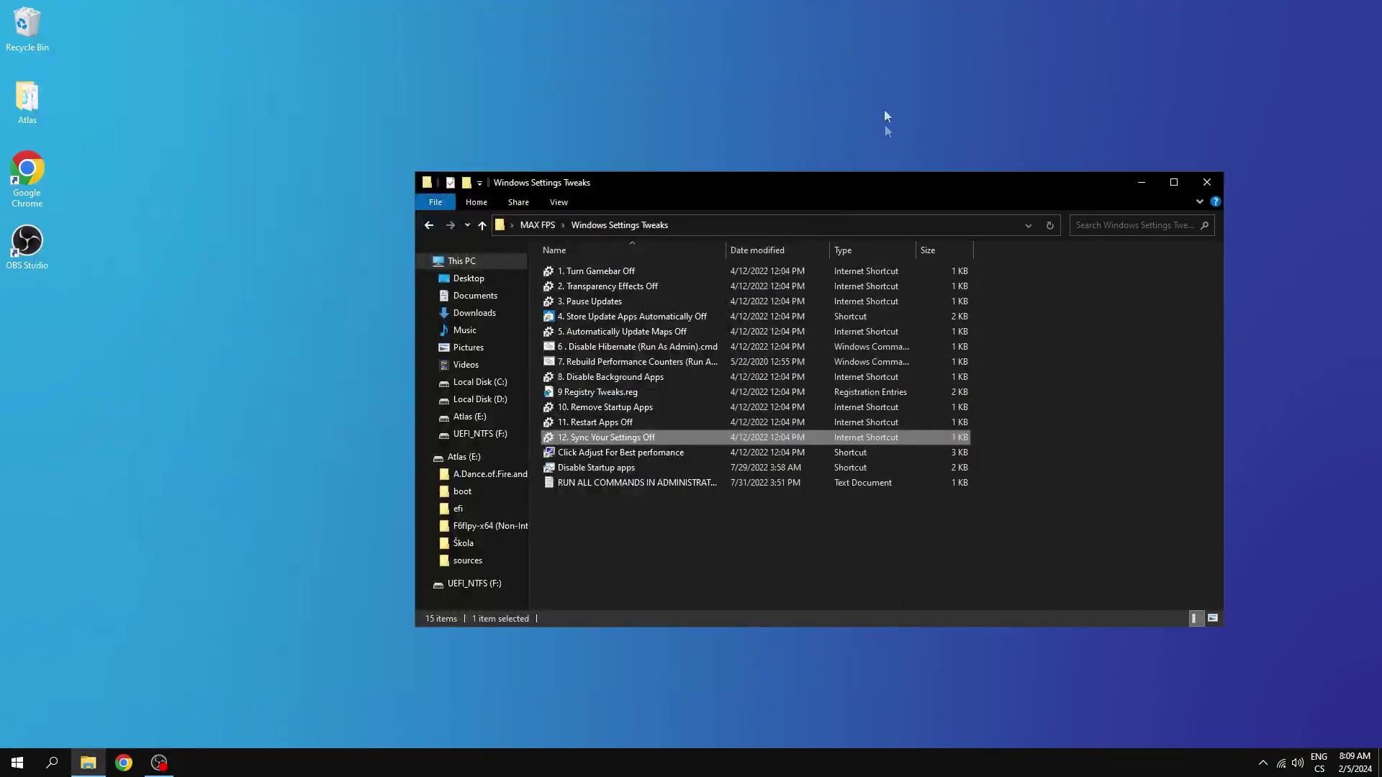
- Review the visual effects in Performance Options through the best performance shortcut and accept the Custom selection
double_click(639, 452)
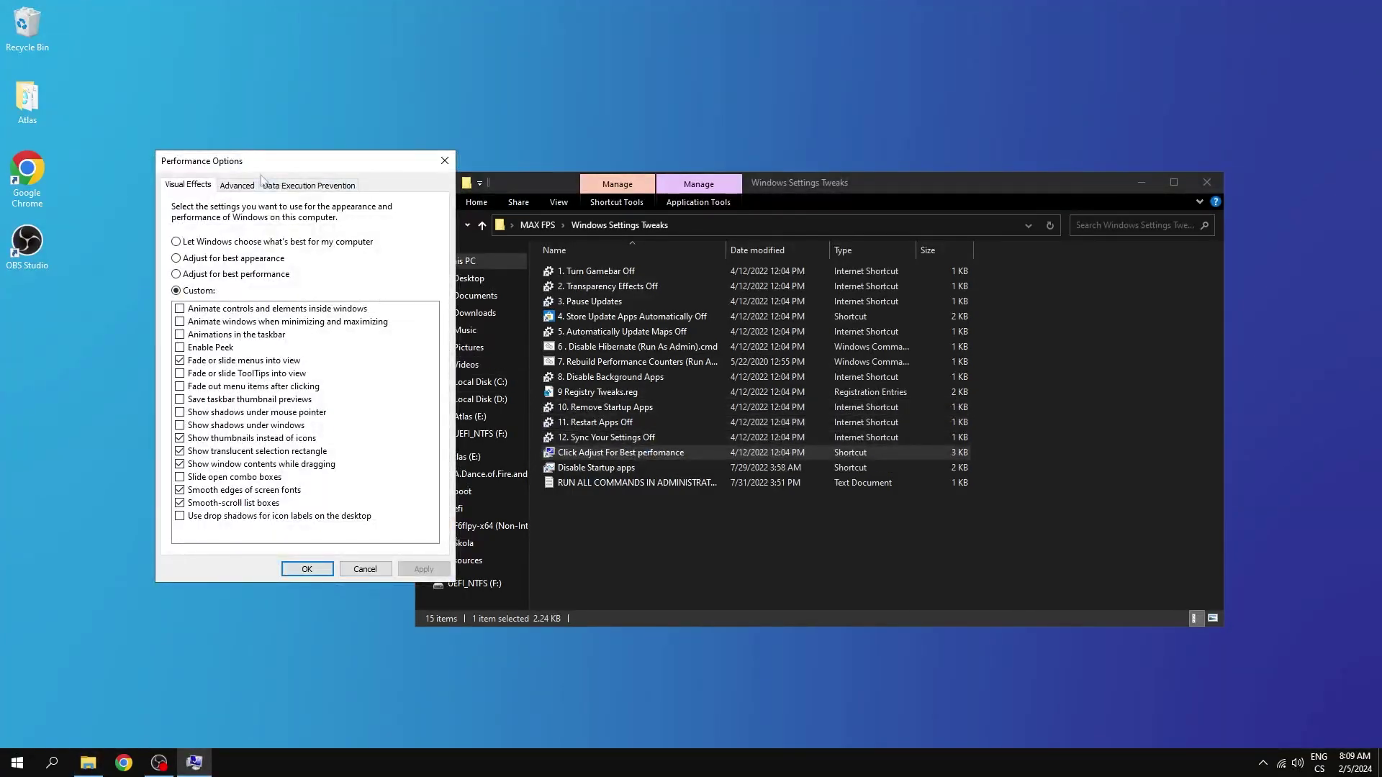
left_click_drag(216, 160, 675, 169)
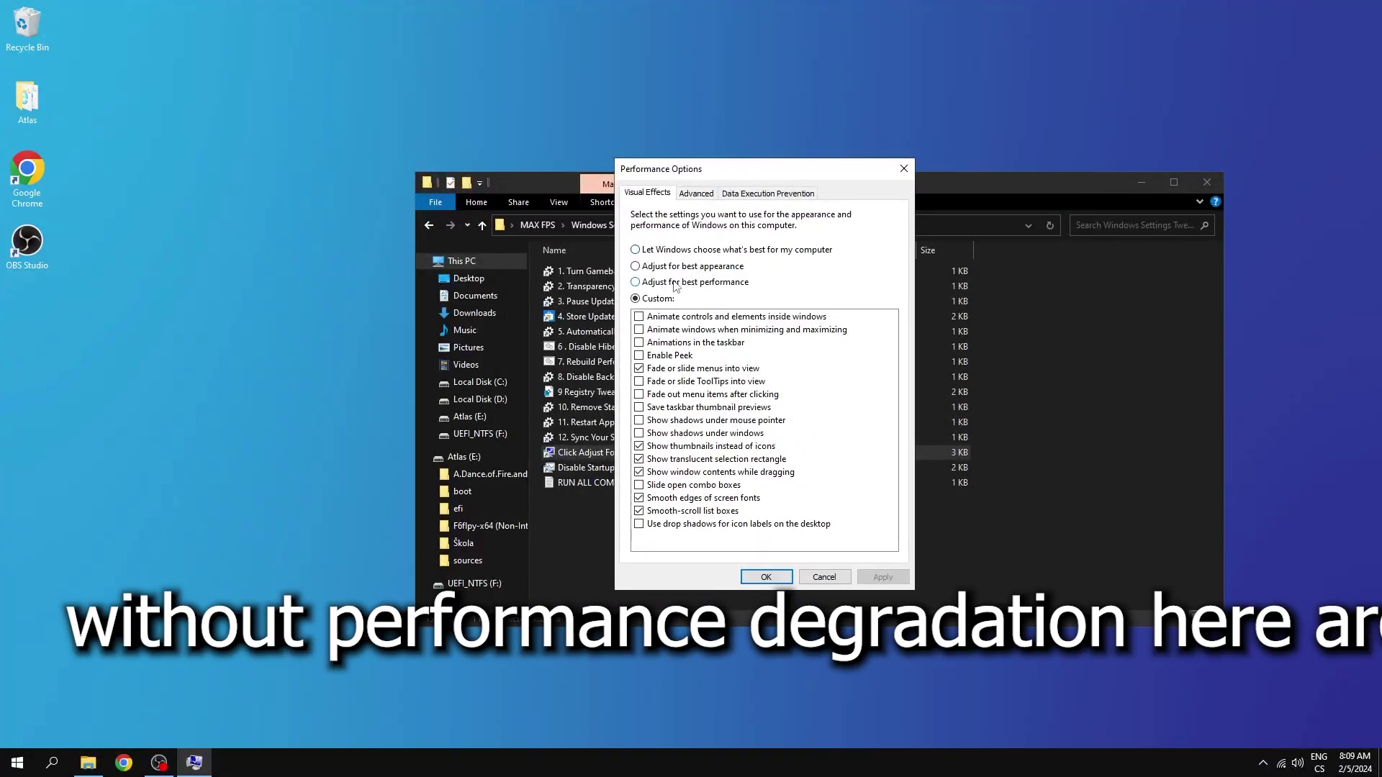
left_click(702, 282)
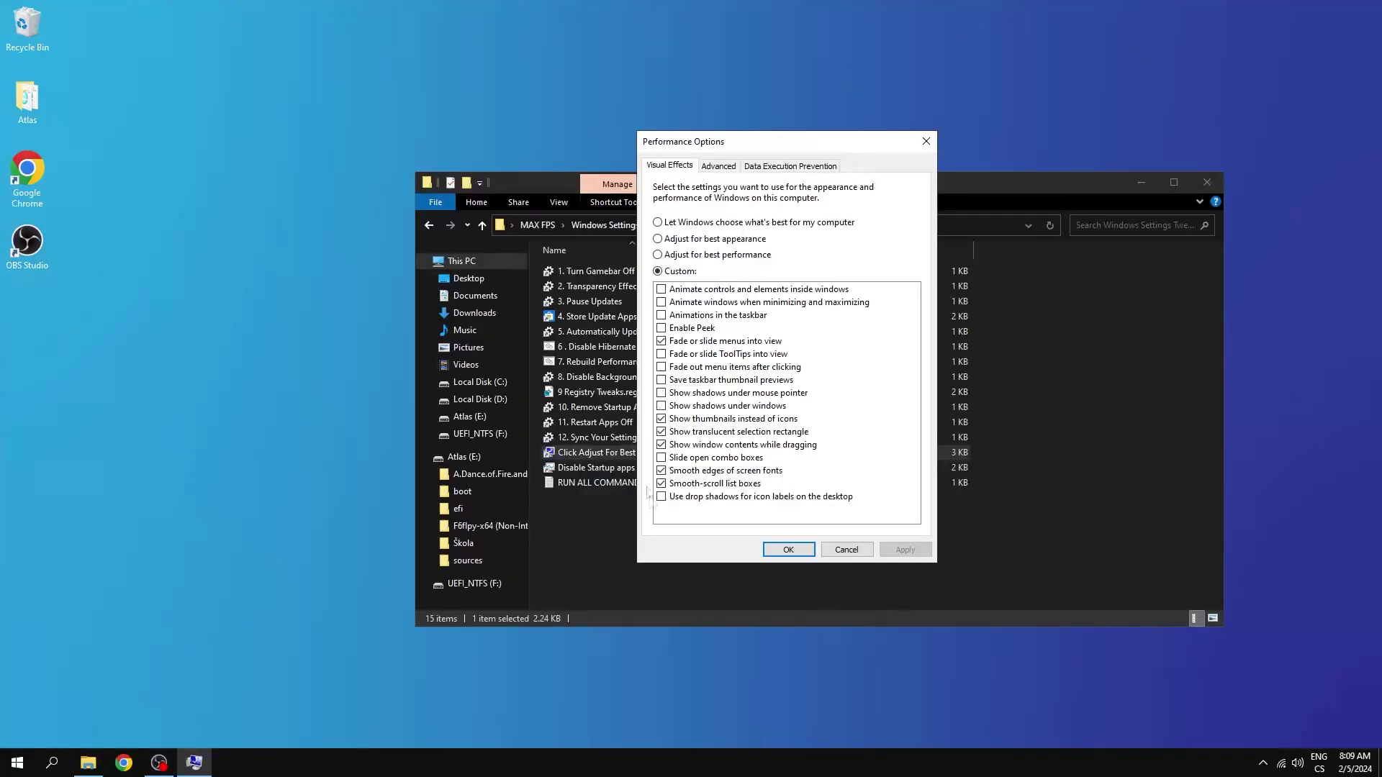
left_click(787, 551)
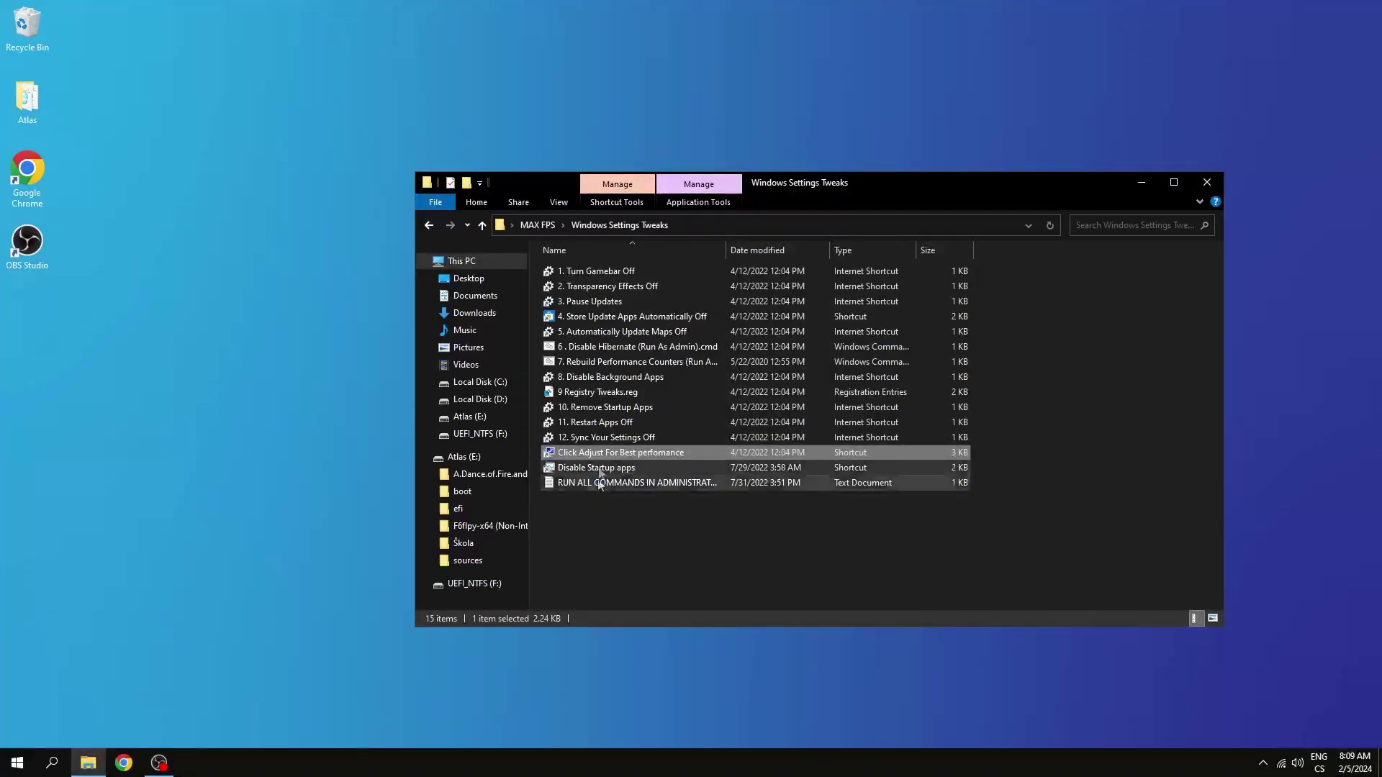
- Return to the MAX FPS folder and merge Disable Power saving.reg and DisablePageCombining.REG into the registry
left_click(427, 226)
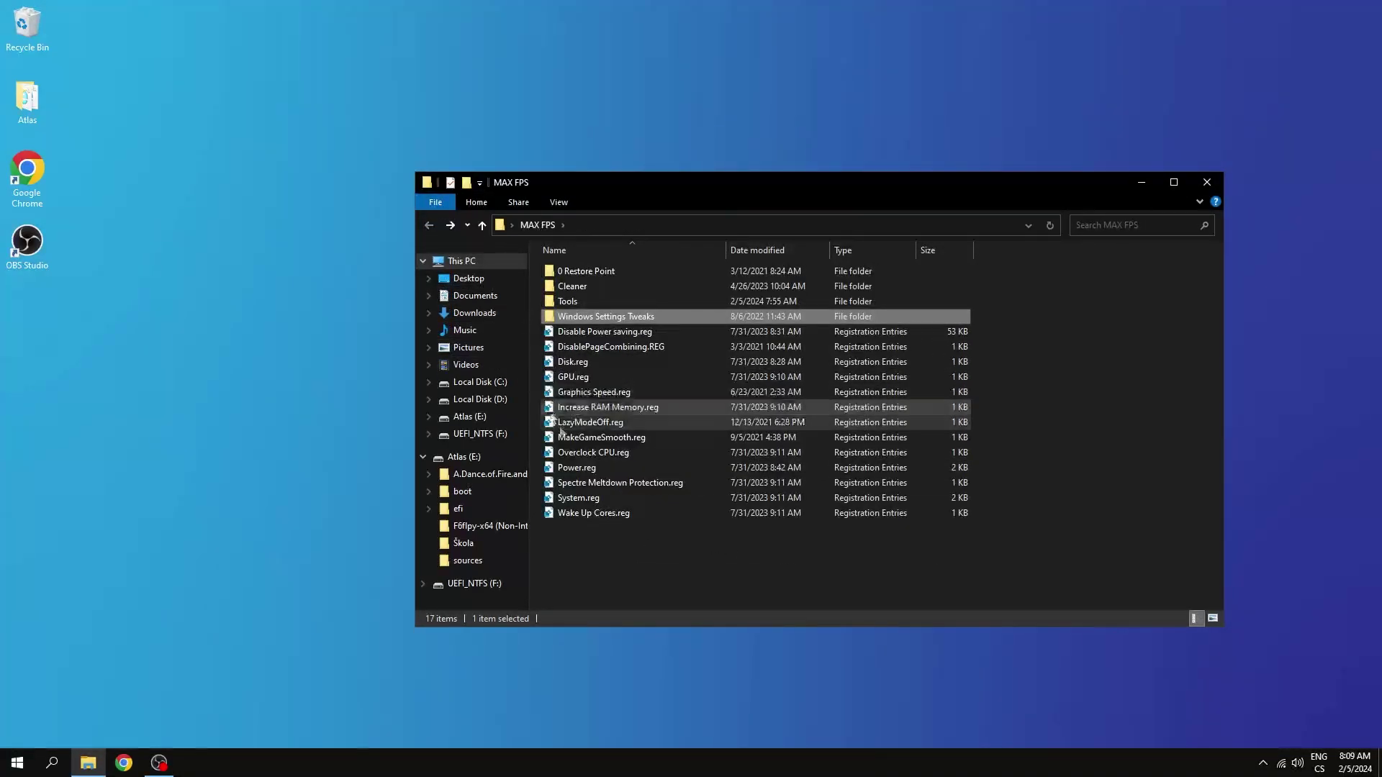
double_click(624, 332)
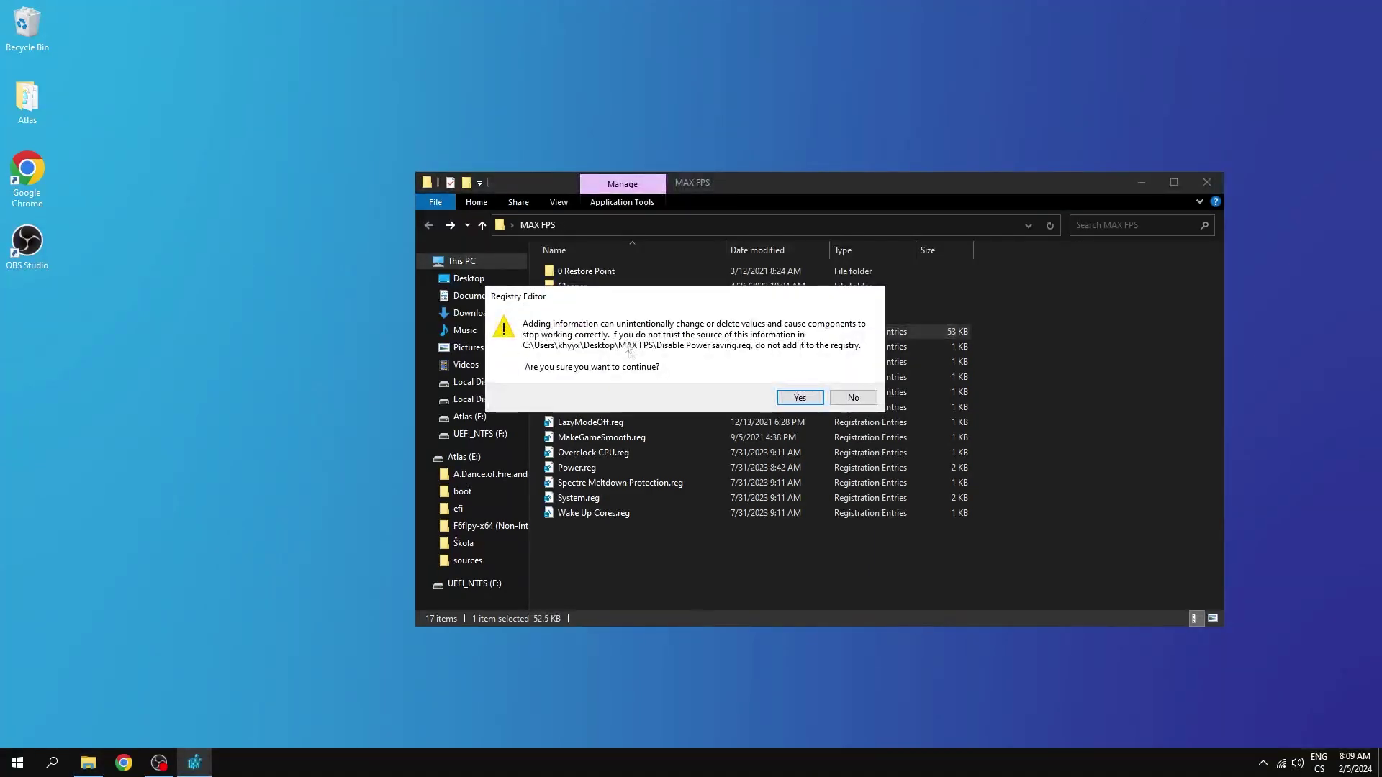
left_click(801, 400)
left_click(850, 392)
double_click(633, 347)
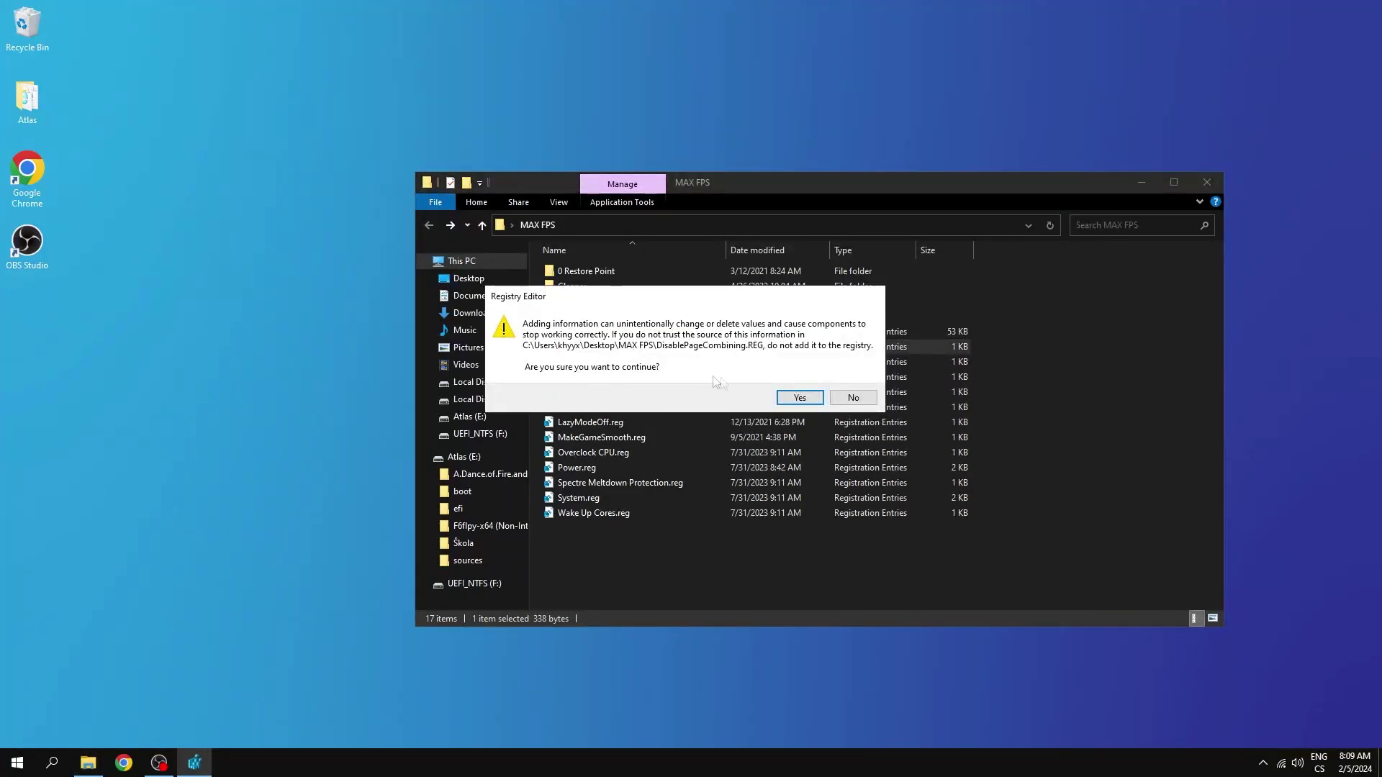
left_click(796, 398)
left_click(852, 381)
- Merge Disk.reg and GPU.reg from the MAX FPS folder into the registry
double_click(594, 362)
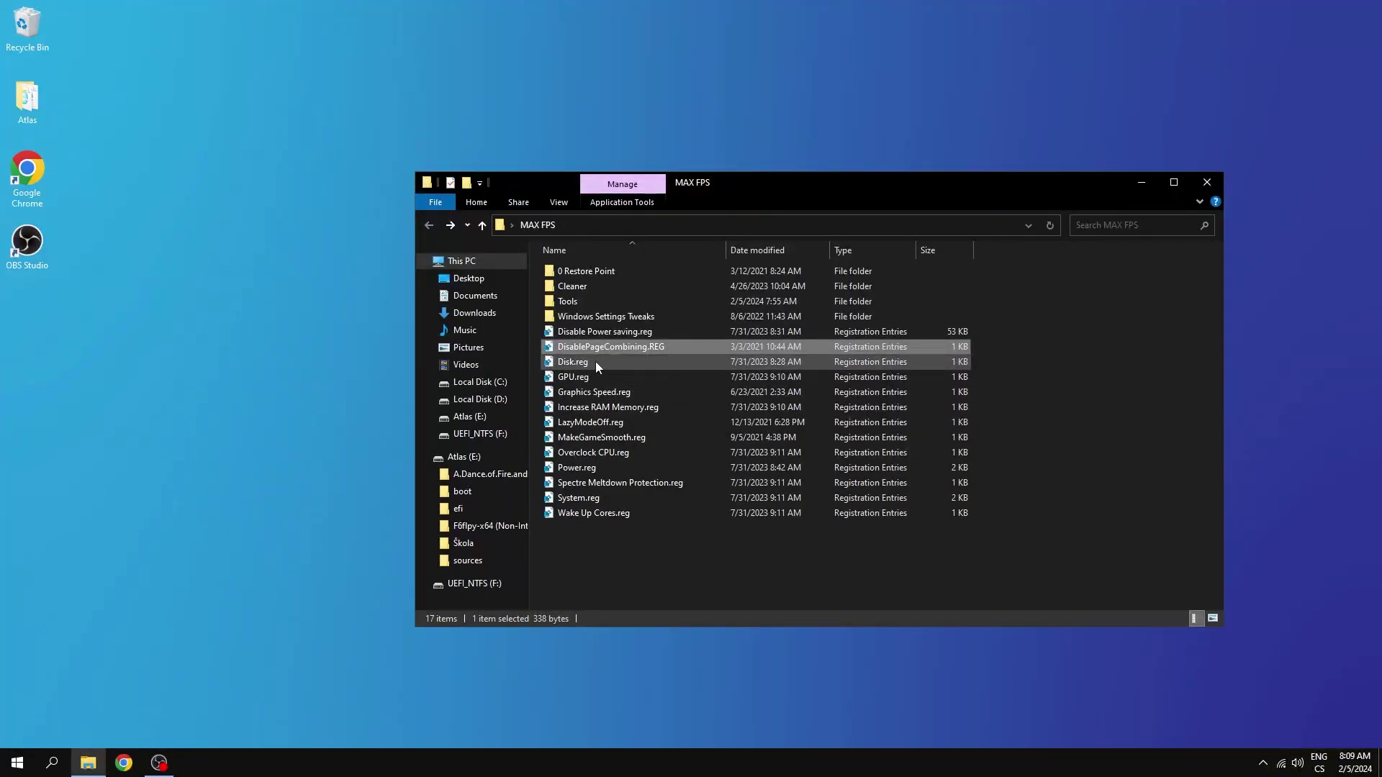
left_click(796, 398)
left_click(851, 383)
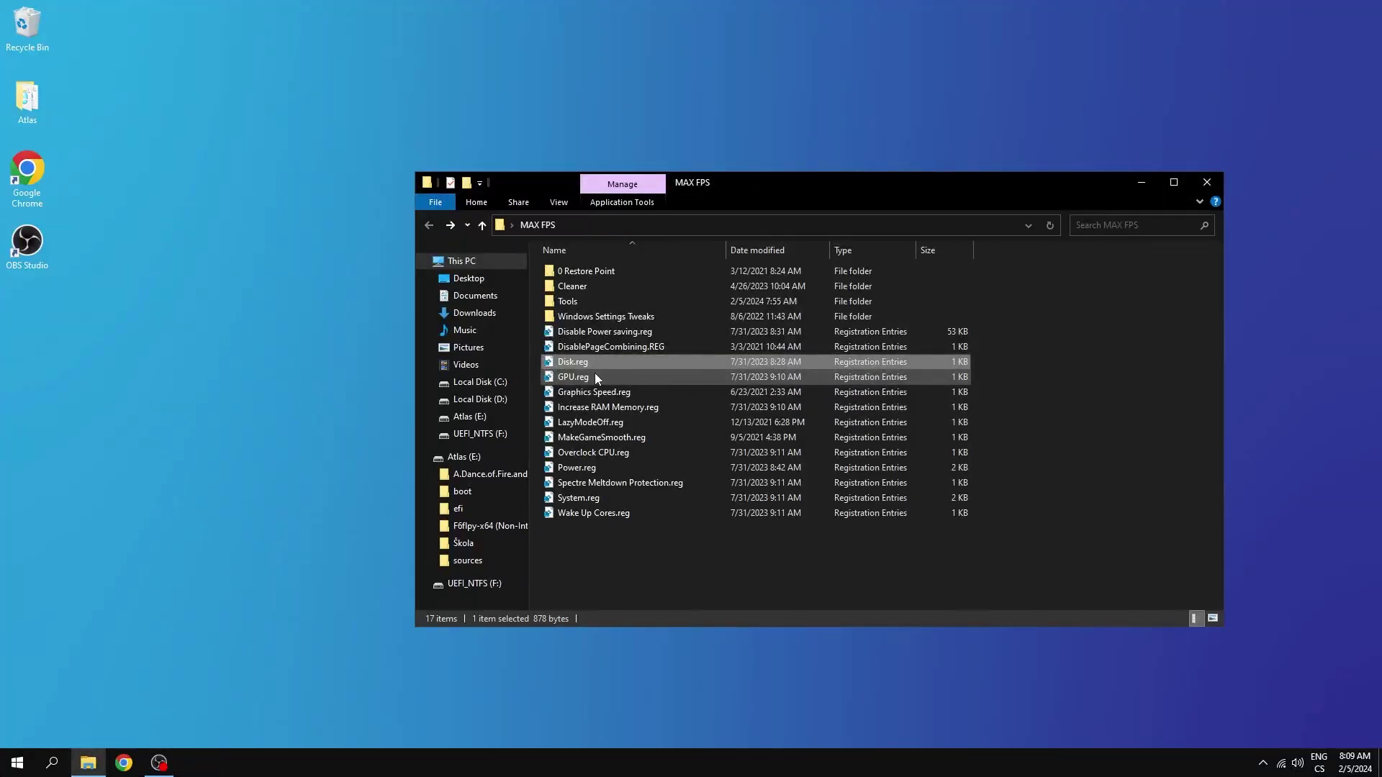
double_click(594, 376)
left_click(795, 397)
left_click(849, 382)
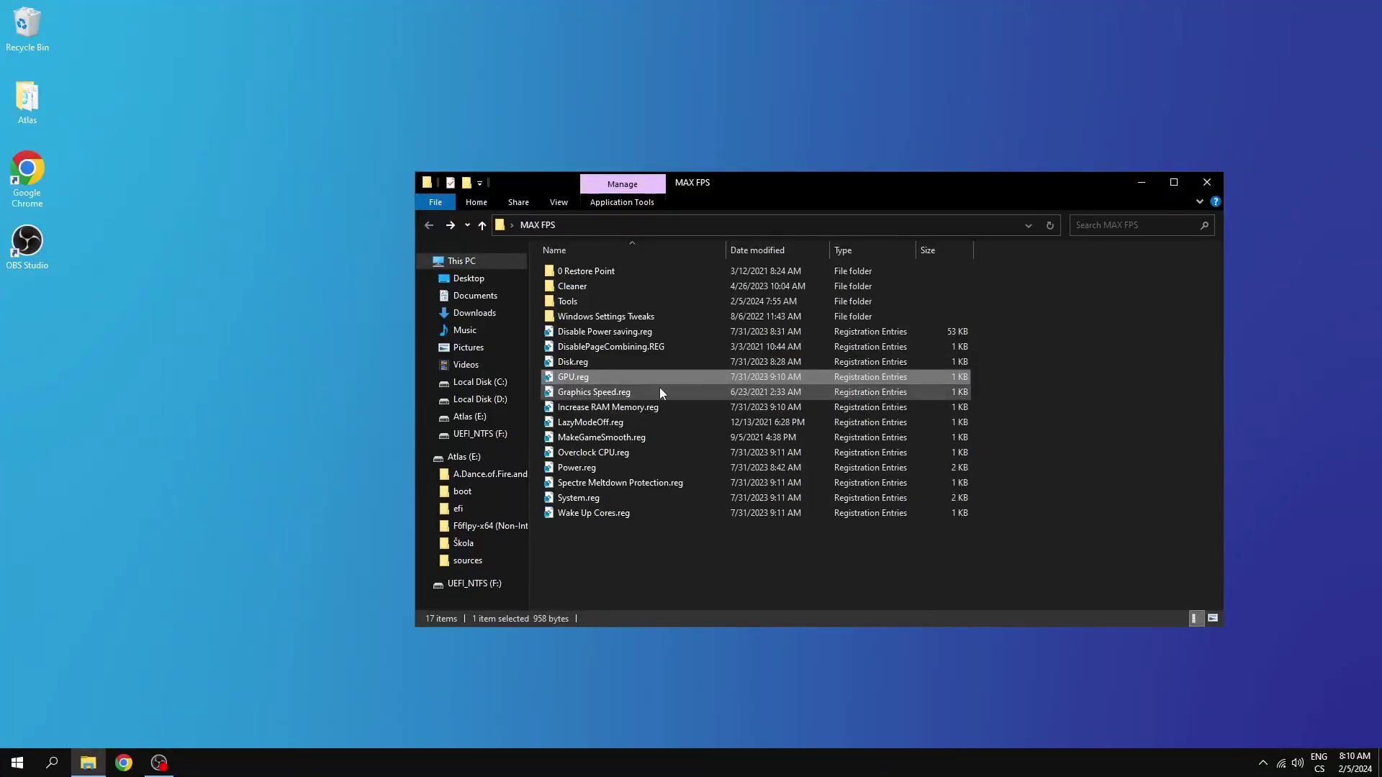
- Merge Graphics Speed.reg and Increase RAM Memory.reg from the MAX FPS folder into the registry
double_click(662, 392)
left_click(796, 398)
left_click(850, 382)
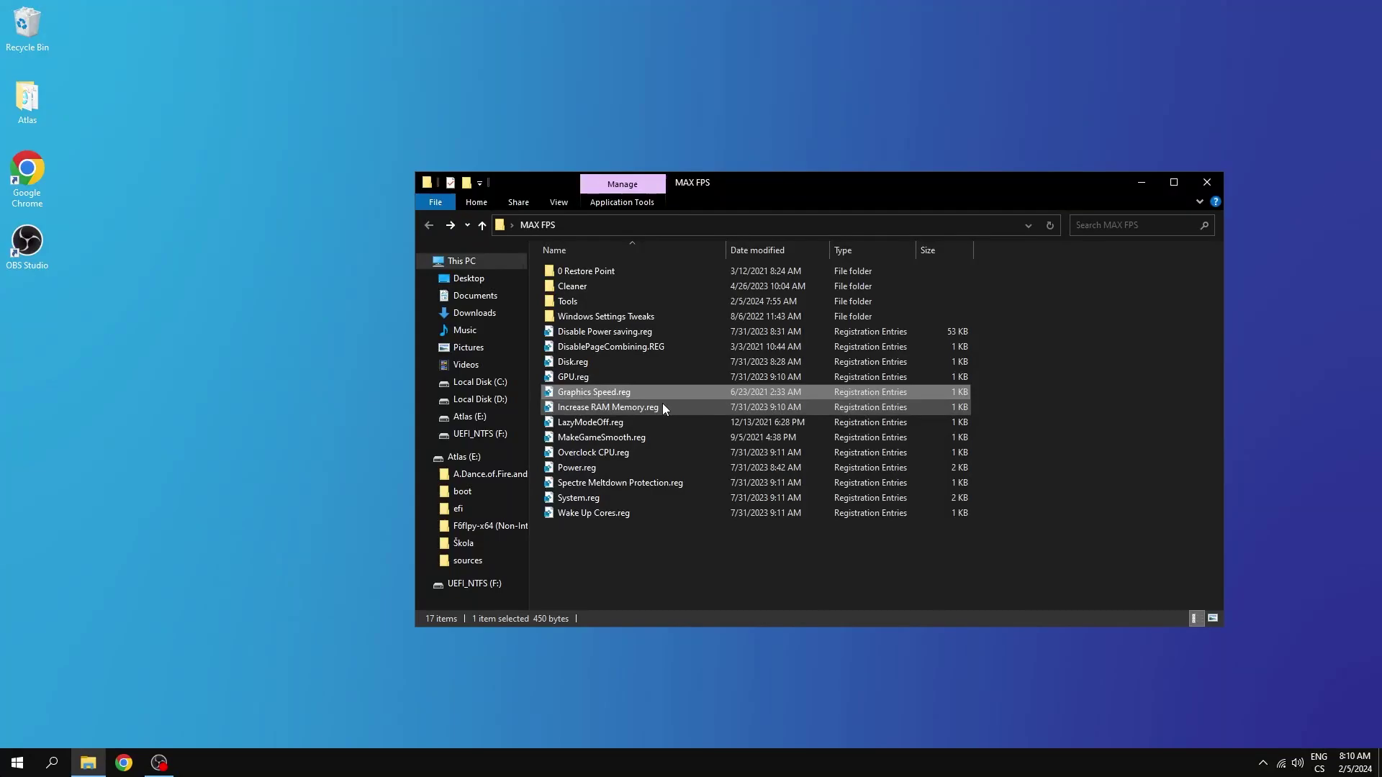
double_click(662, 407)
left_click(795, 397)
left_click(849, 380)
- Merge LazyModeOff.reg and MakeGameSmooth.reg from the MAX FPS folder into the registry
double_click(652, 421)
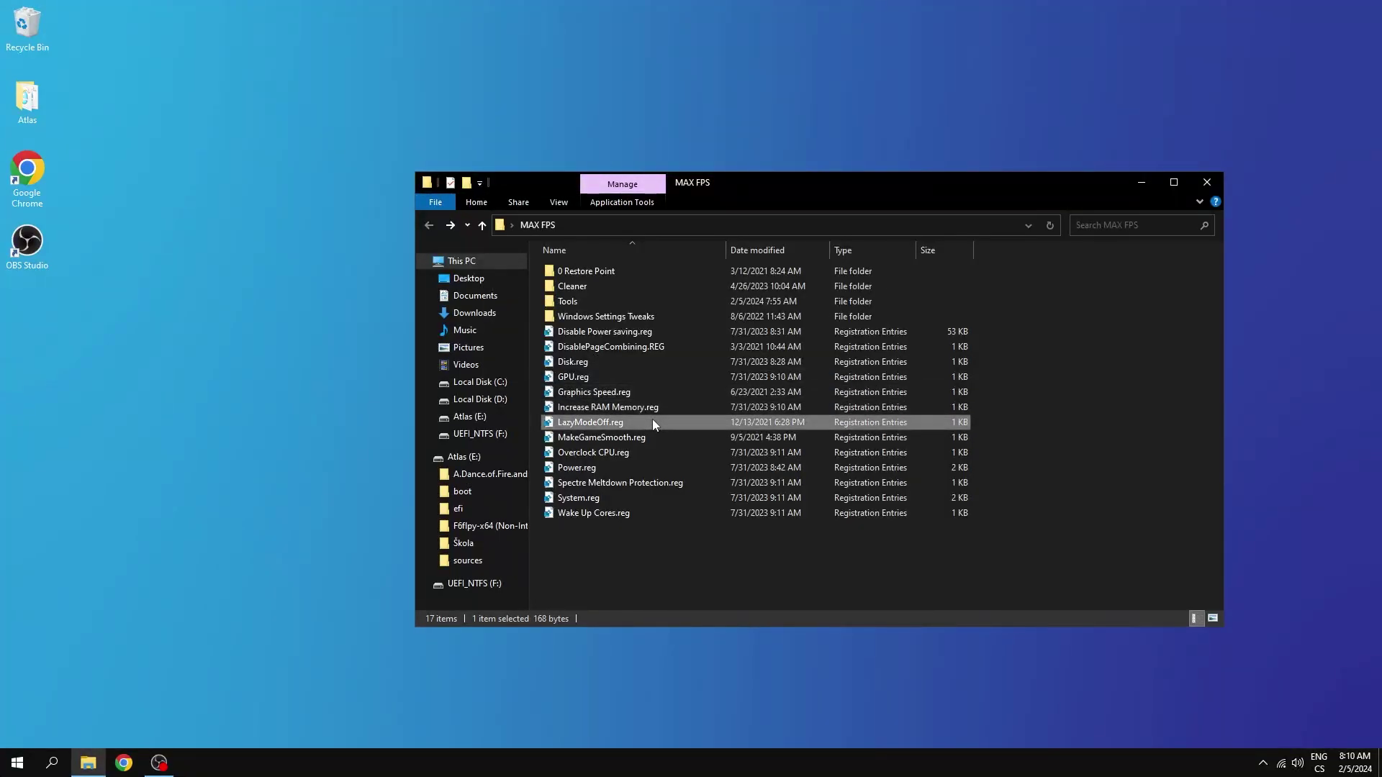
left_click(796, 396)
left_click(850, 381)
double_click(670, 437)
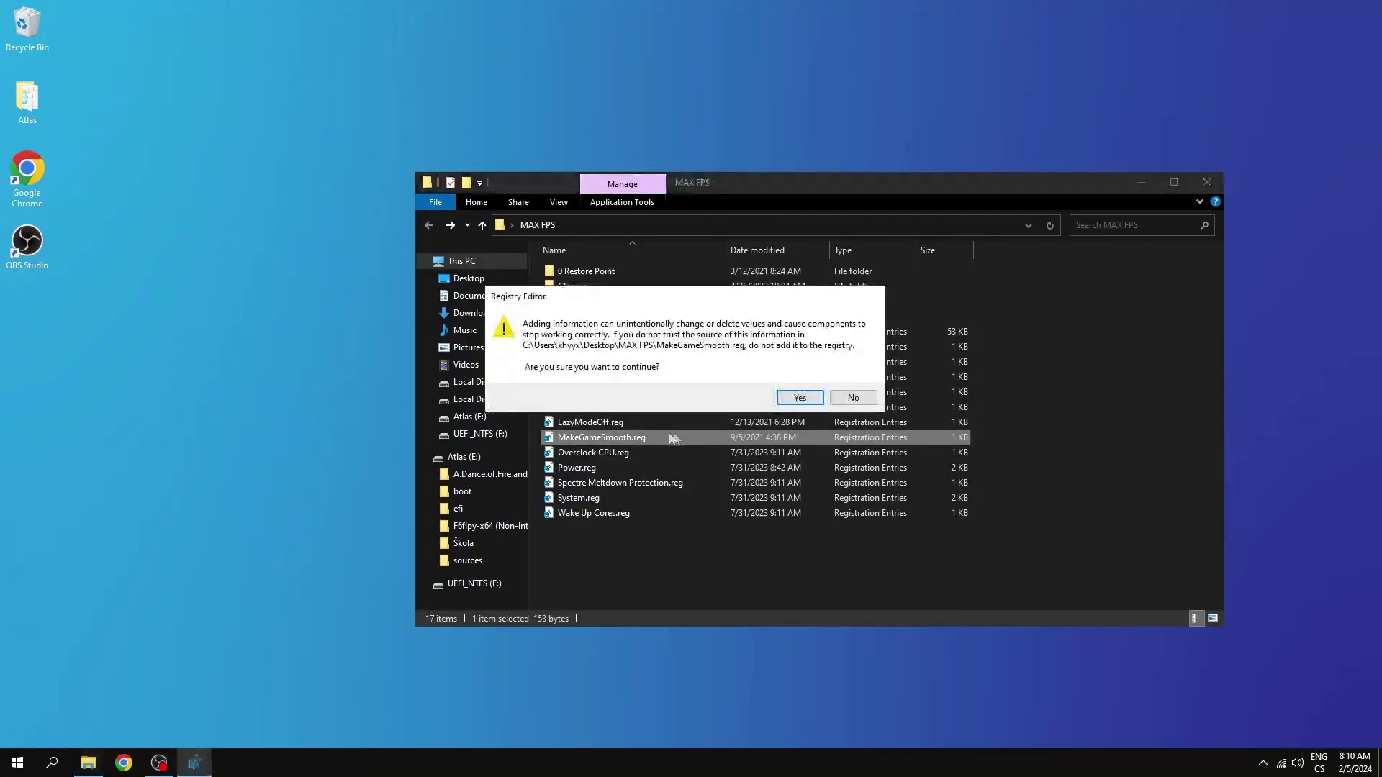
left_click(796, 397)
left_click(849, 382)
- Merge Overclock CPU.reg and Power.reg from the MAX FPS folder into the registry
double_click(649, 450)
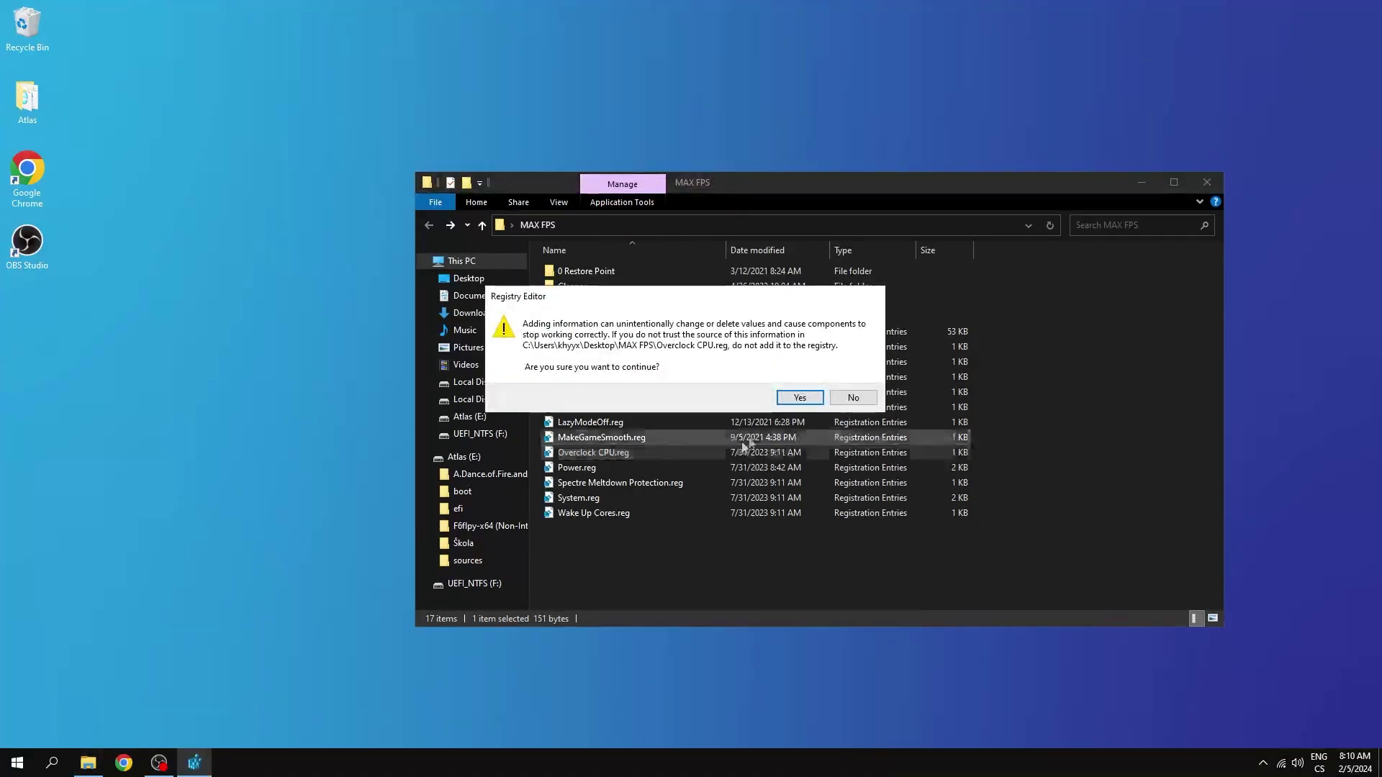
left_click(798, 397)
left_click(852, 384)
double_click(639, 467)
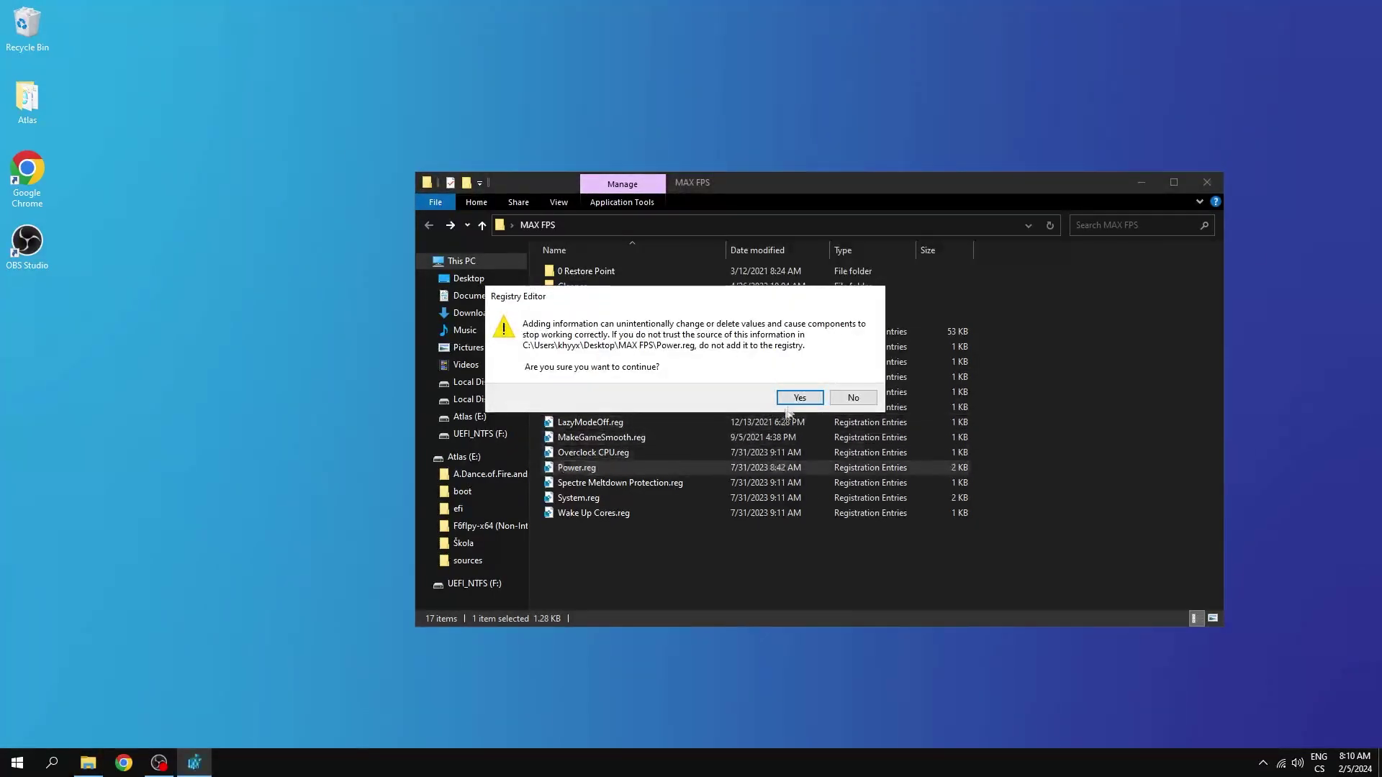
key("Return")
key("Return")
- Merge Spectre Meltdown Protection.reg and System.reg from the MAX FPS folder into the registry
double_click(656, 482)
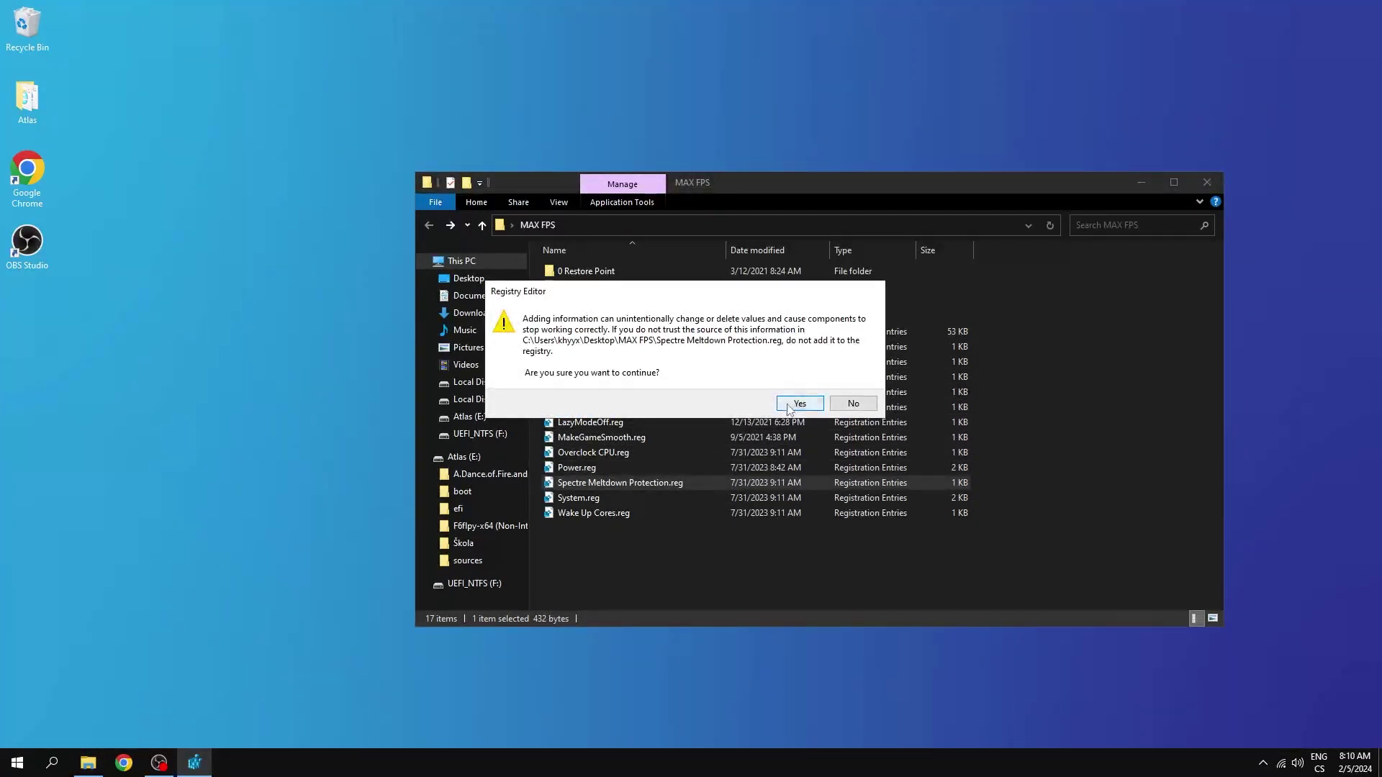
key("Return")
key("Return")
double_click(645, 497)
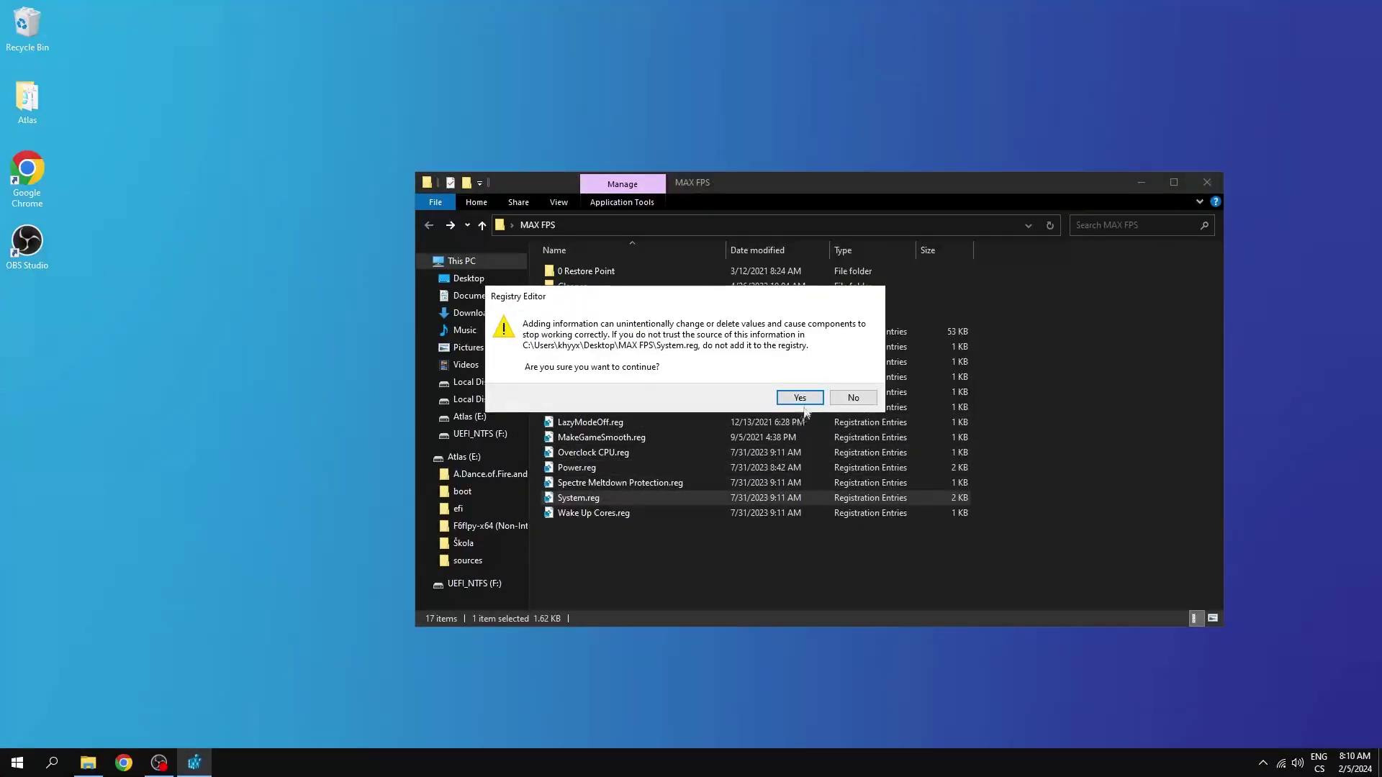
key("Return")
key("Return")
- Merge Wake Up Cores.reg from the MAX FPS folder into the registry and close the folder window
double_click(650, 512)
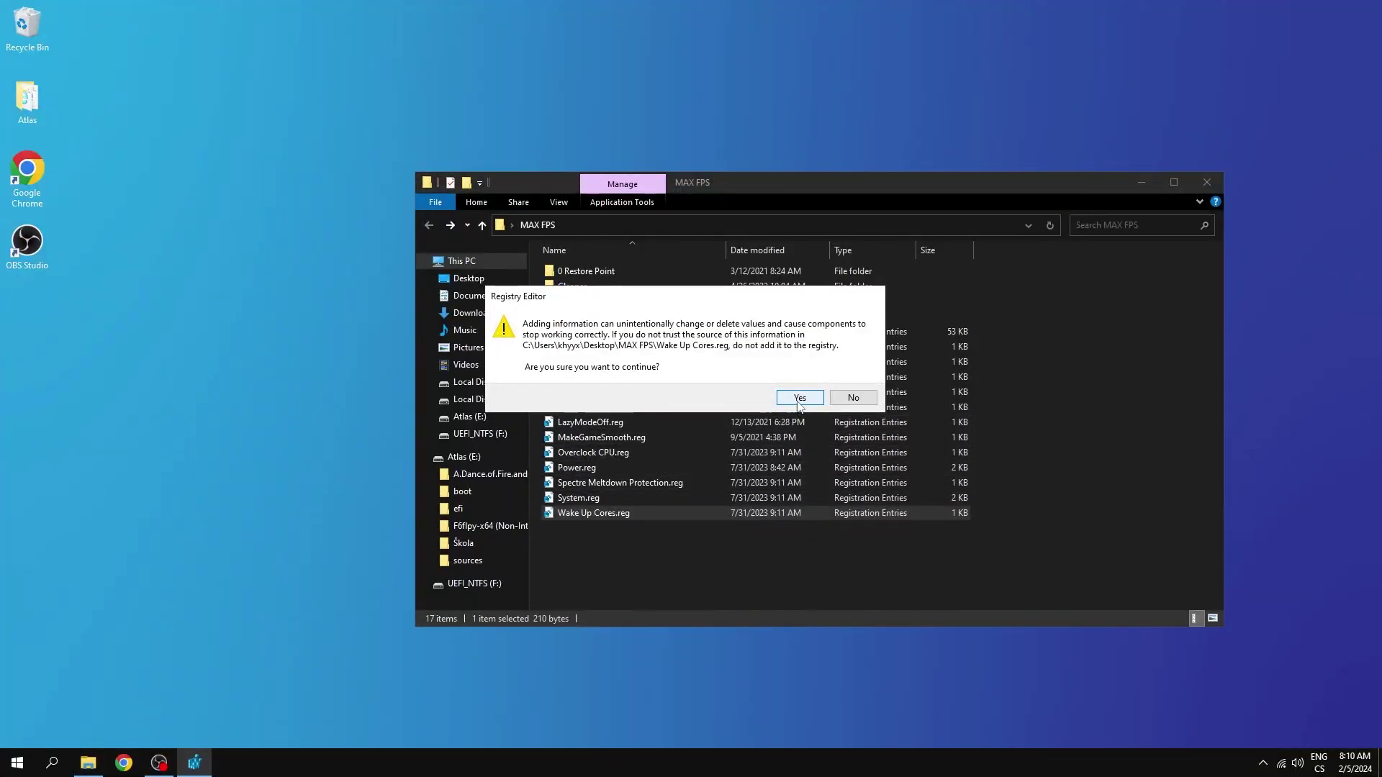
key("Return")
key("Return")
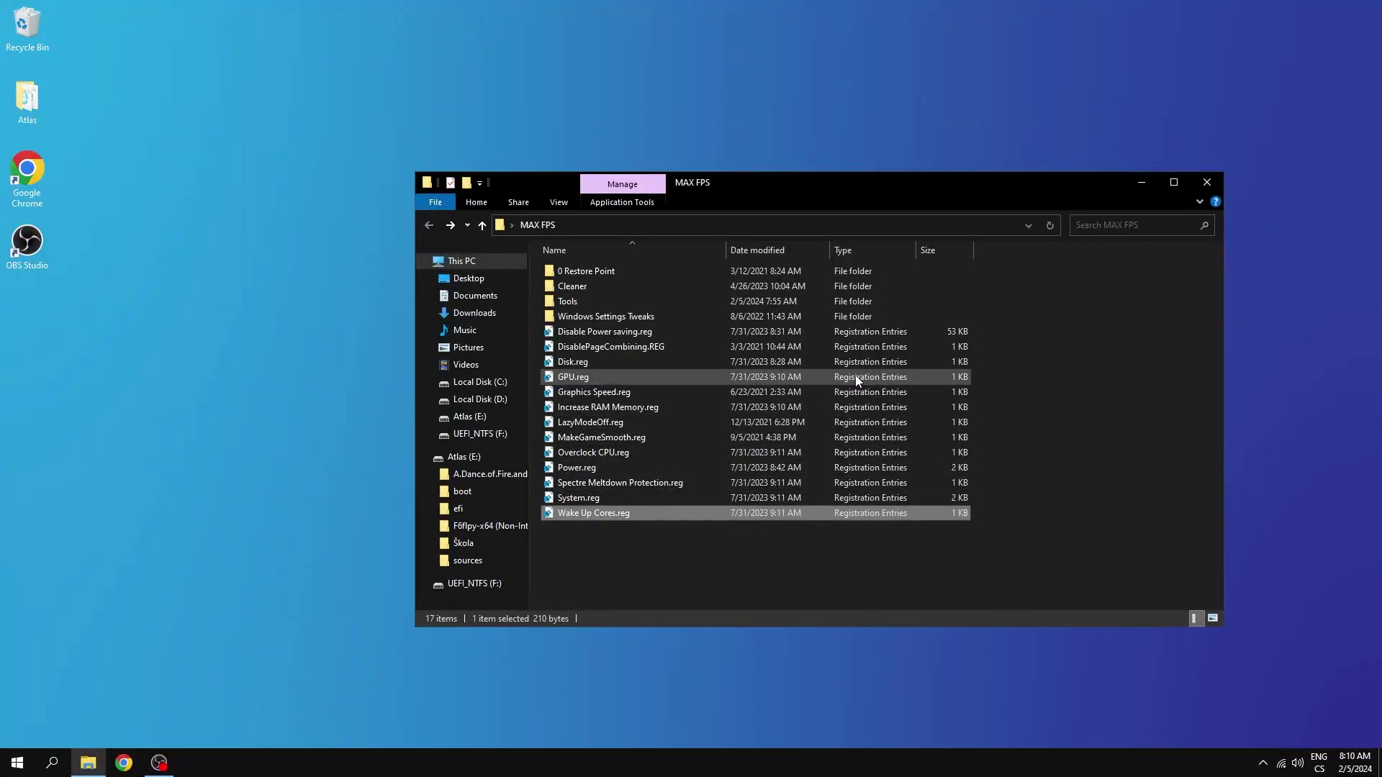
left_click(1207, 182)
- Switch to the NVIDIA Control Panel and open its Manage 3D settings page
right_click(680, 266)
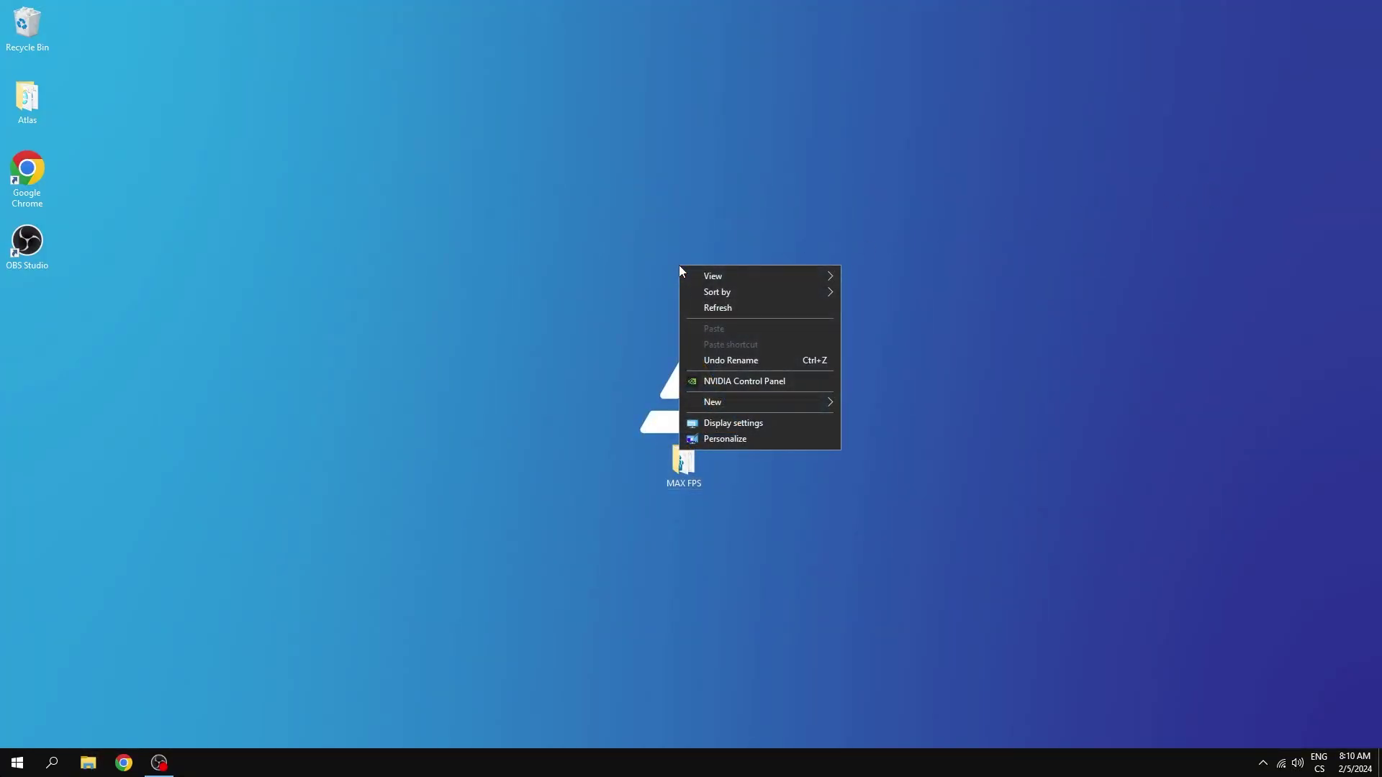
left_click(786, 384)
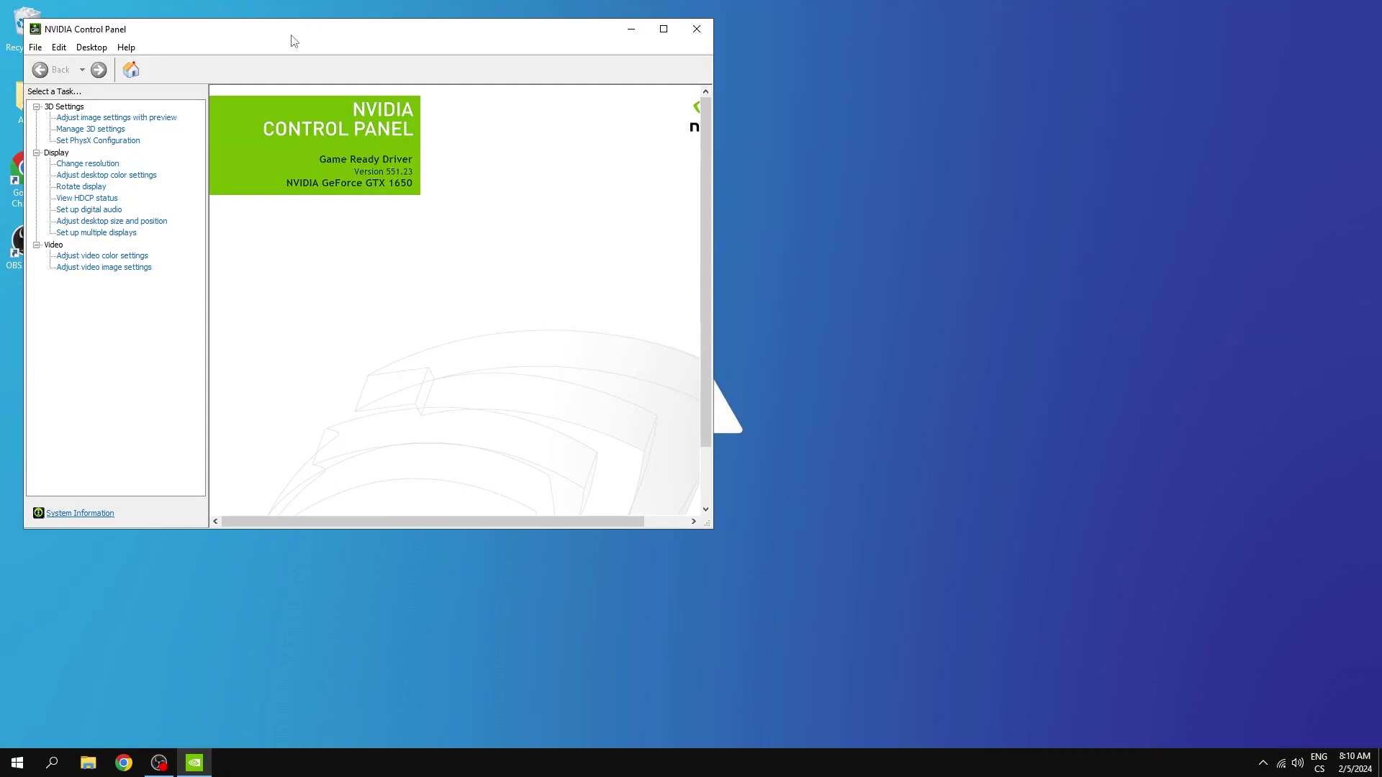
left_click_drag(293, 37, 724, 152)
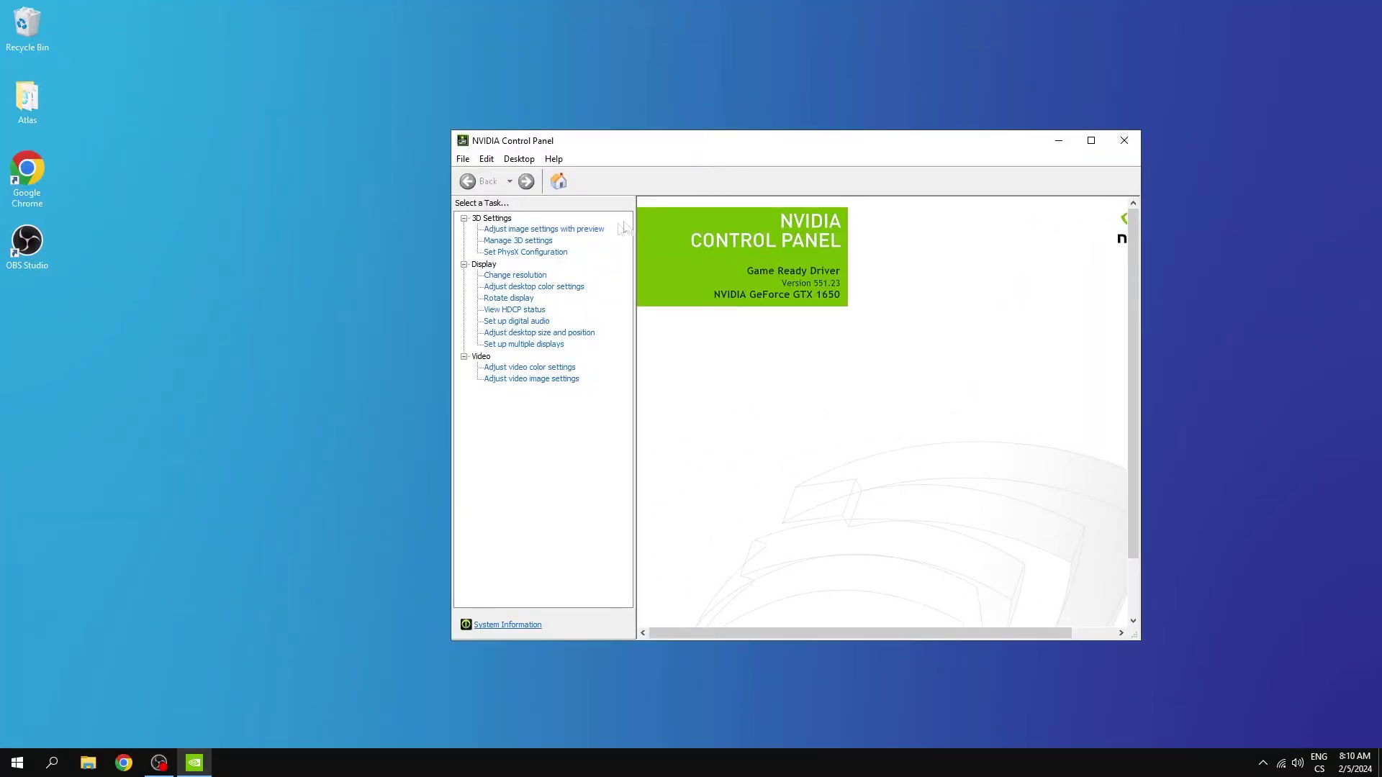
left_click(507, 244)
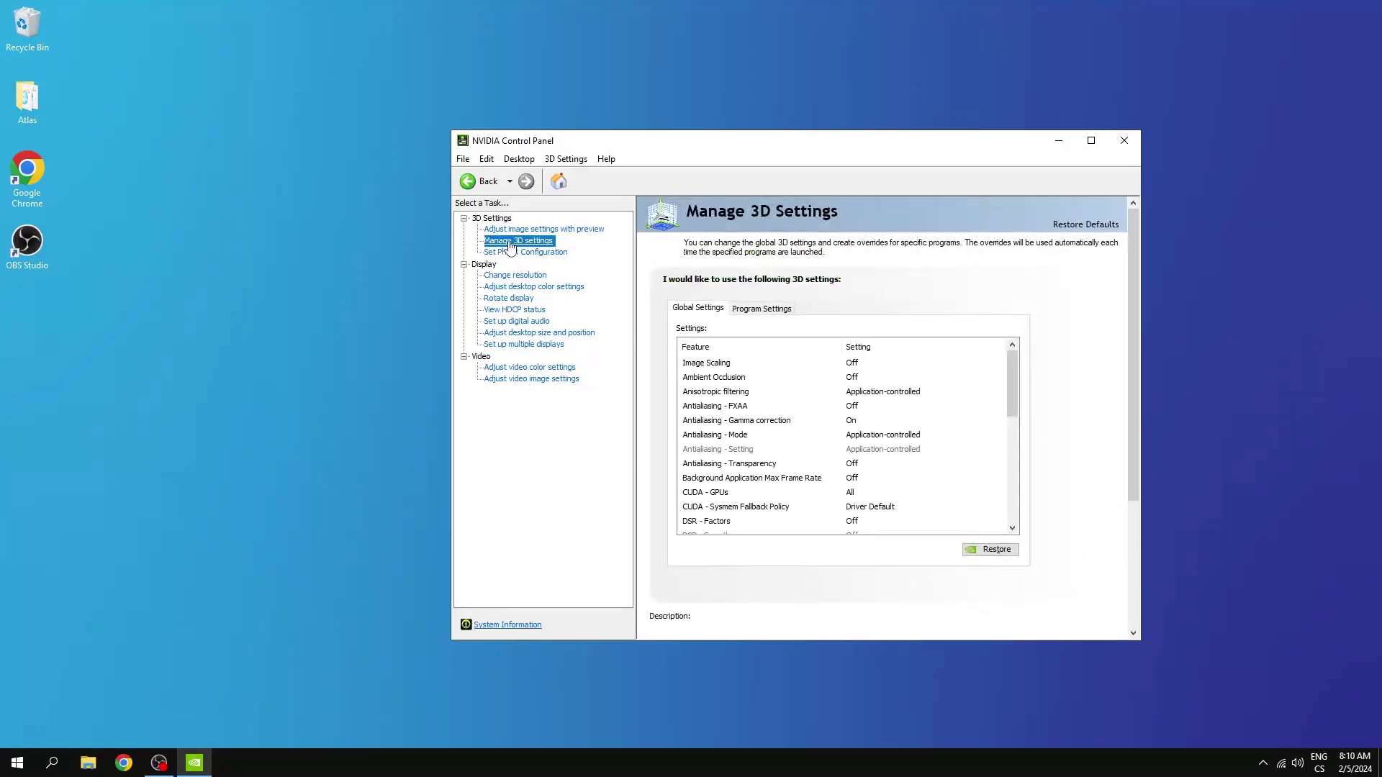
- Set Image Scaling and Ambient Occlusion to Off in the global 3D settings
left_click(873, 366)
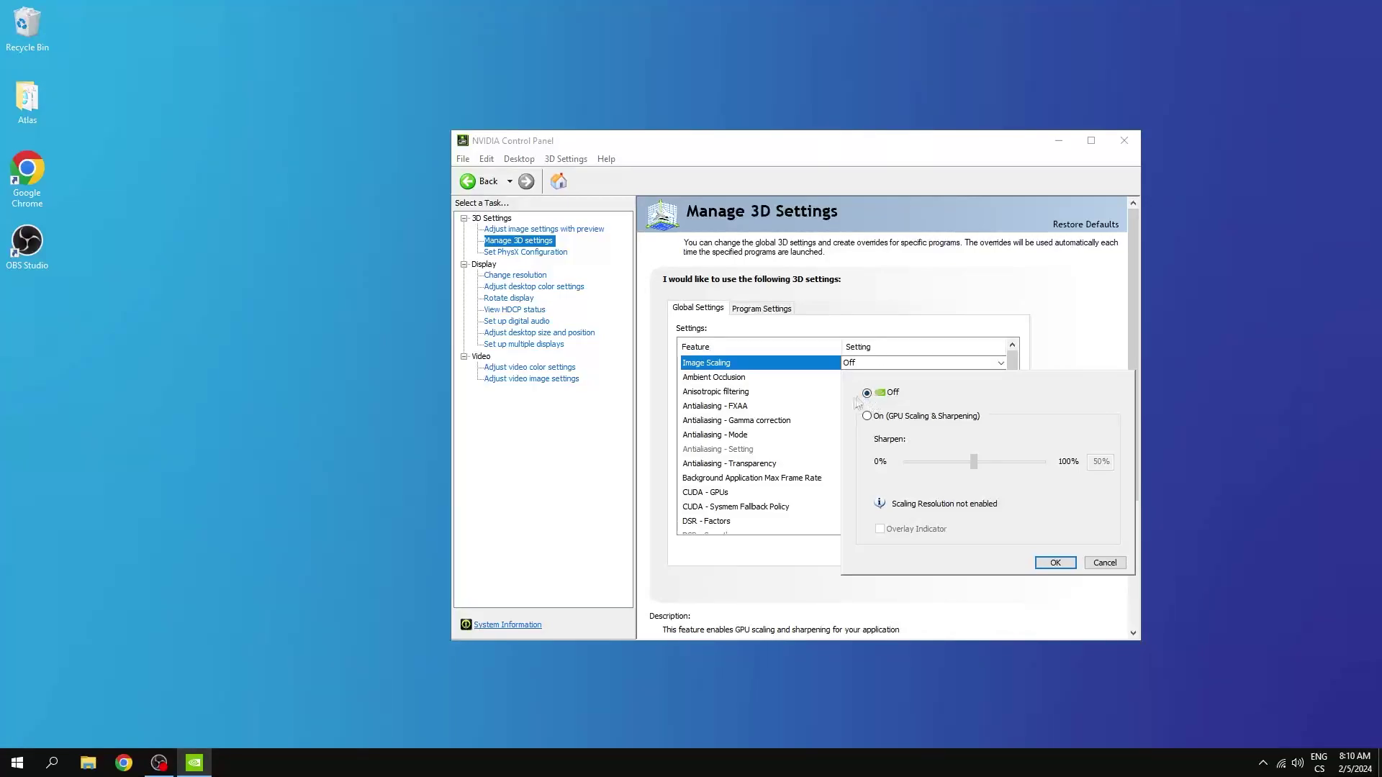
left_click(1055, 562)
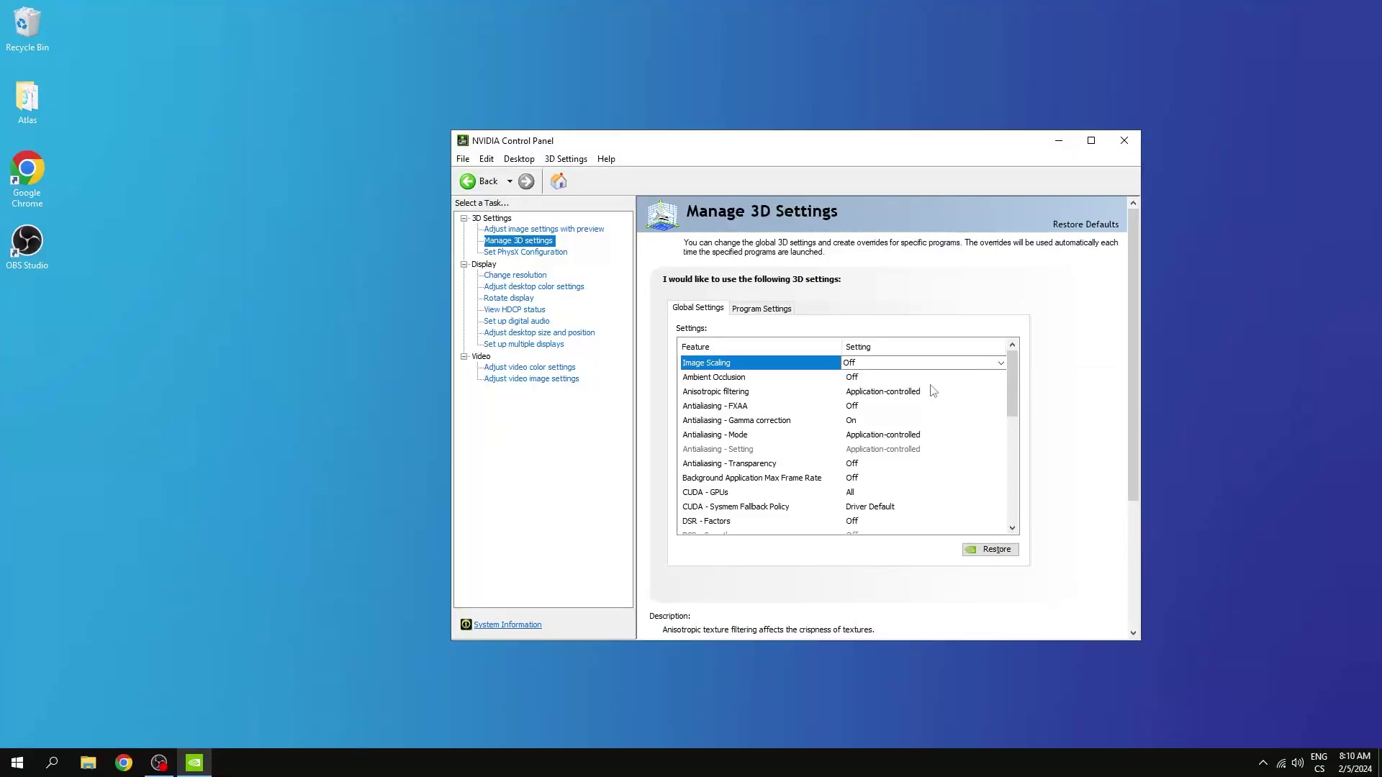
left_click(879, 380)
left_click(876, 378)
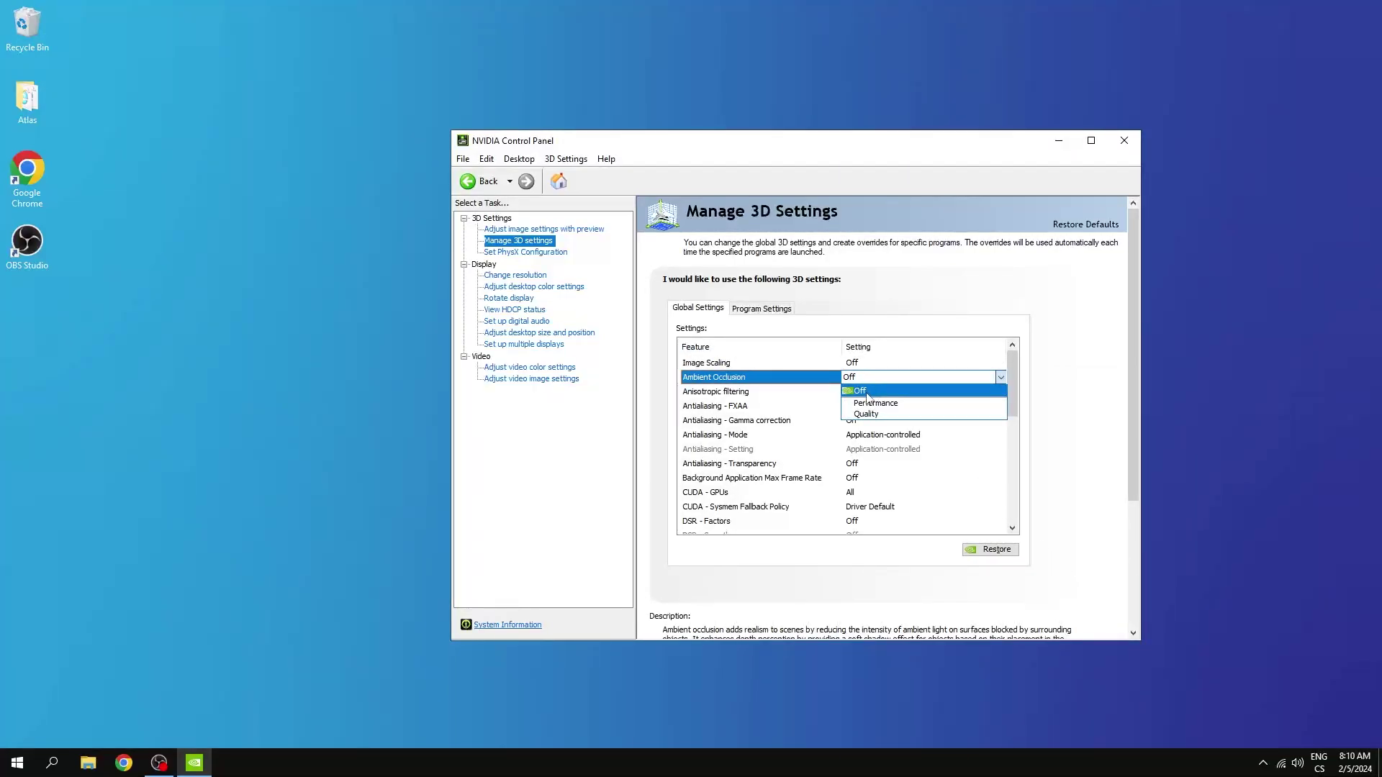
left_click(873, 403)
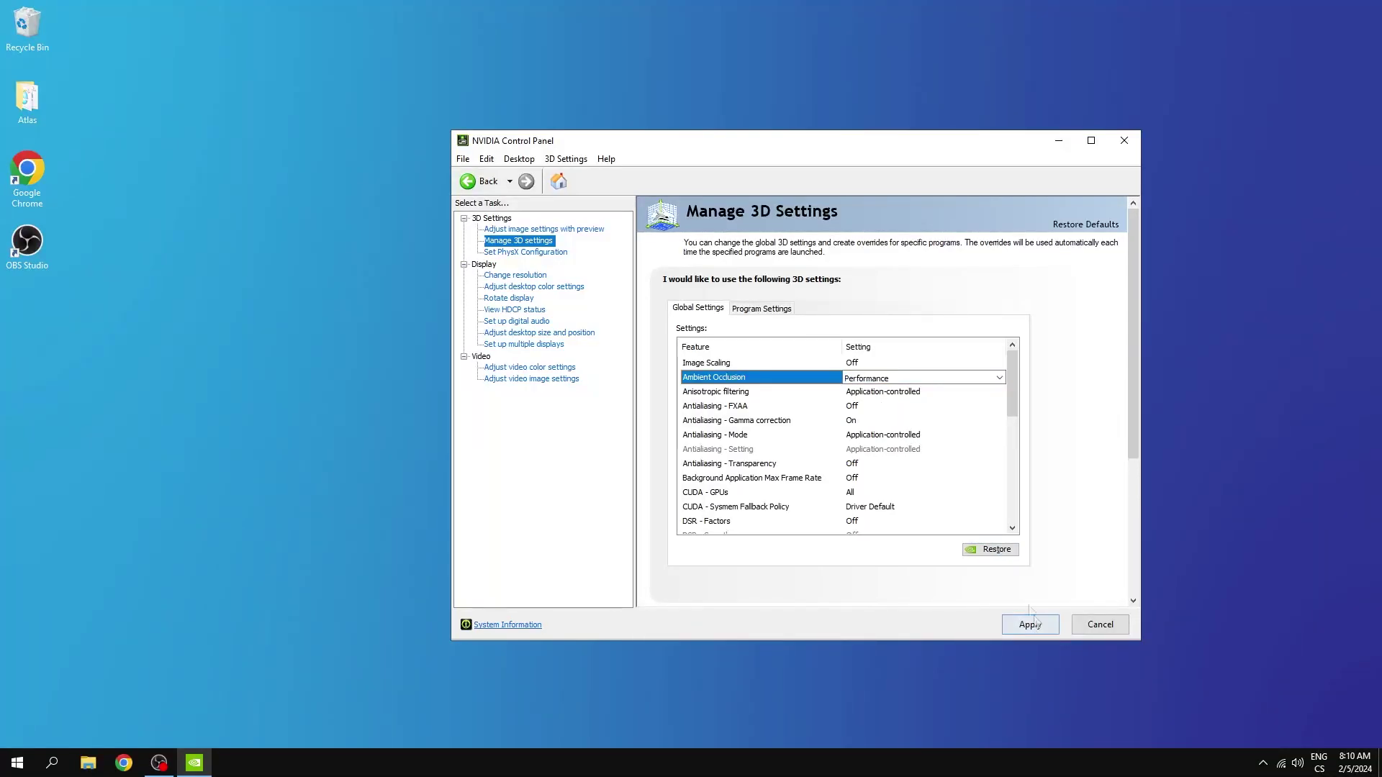
left_click(887, 380)
left_click(879, 404)
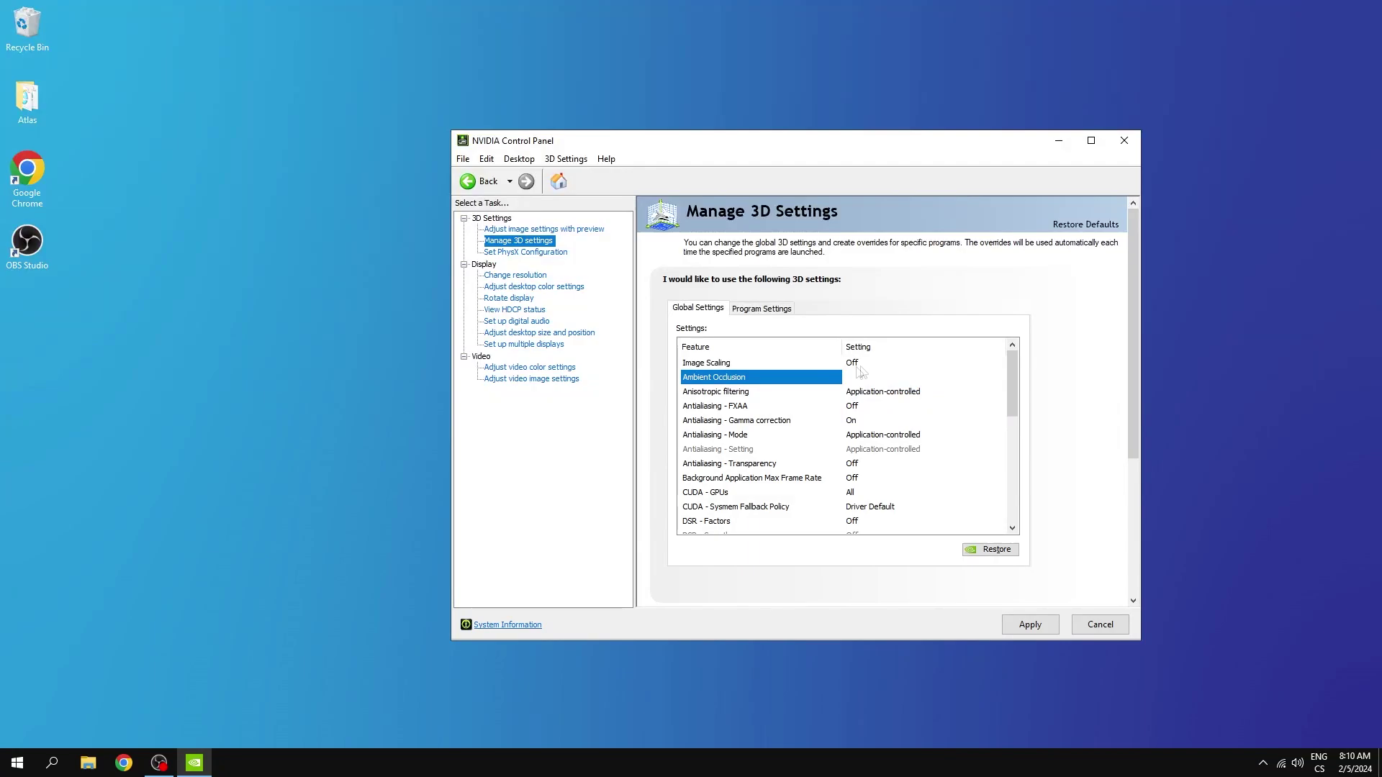
- Set Anisotropic filtering and Antialiasing - FXAA to Off in the global 3D settings
left_click(885, 395)
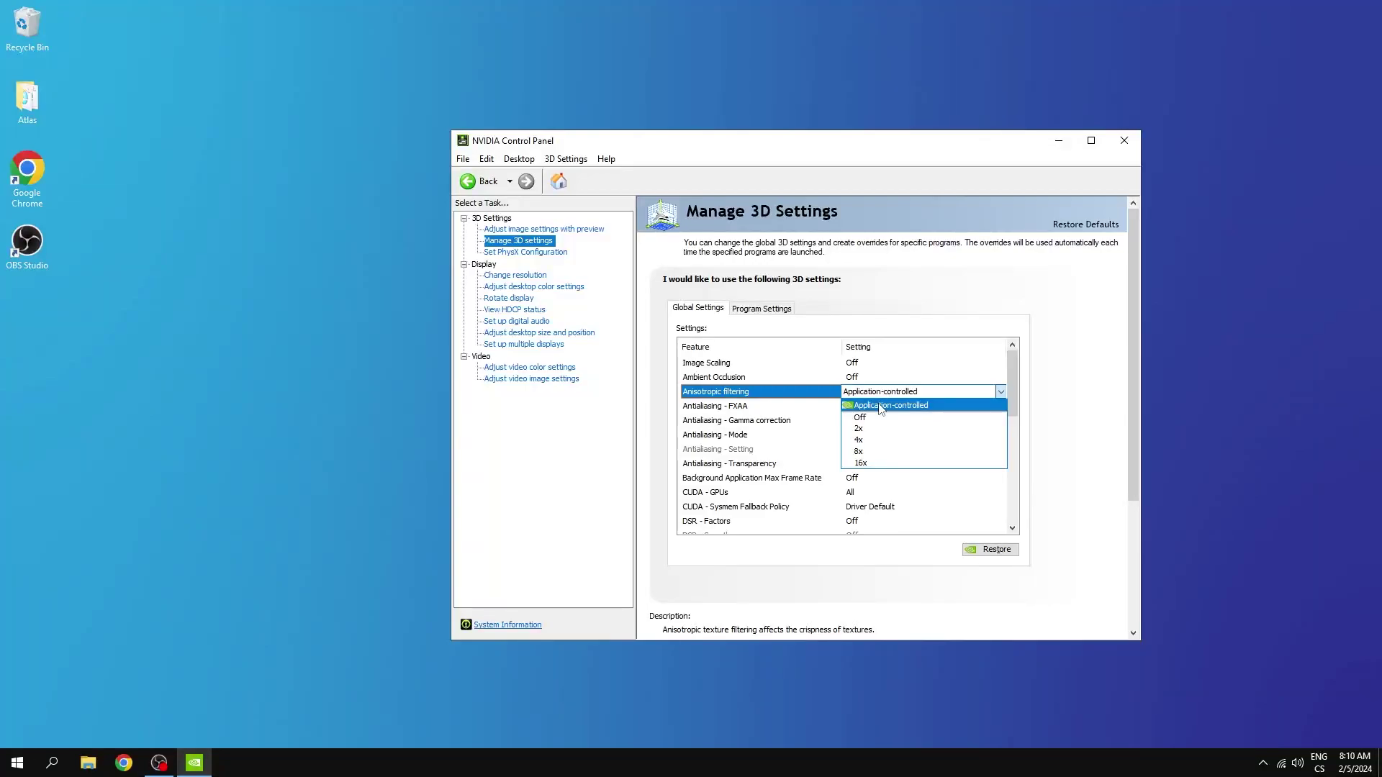
left_click(872, 418)
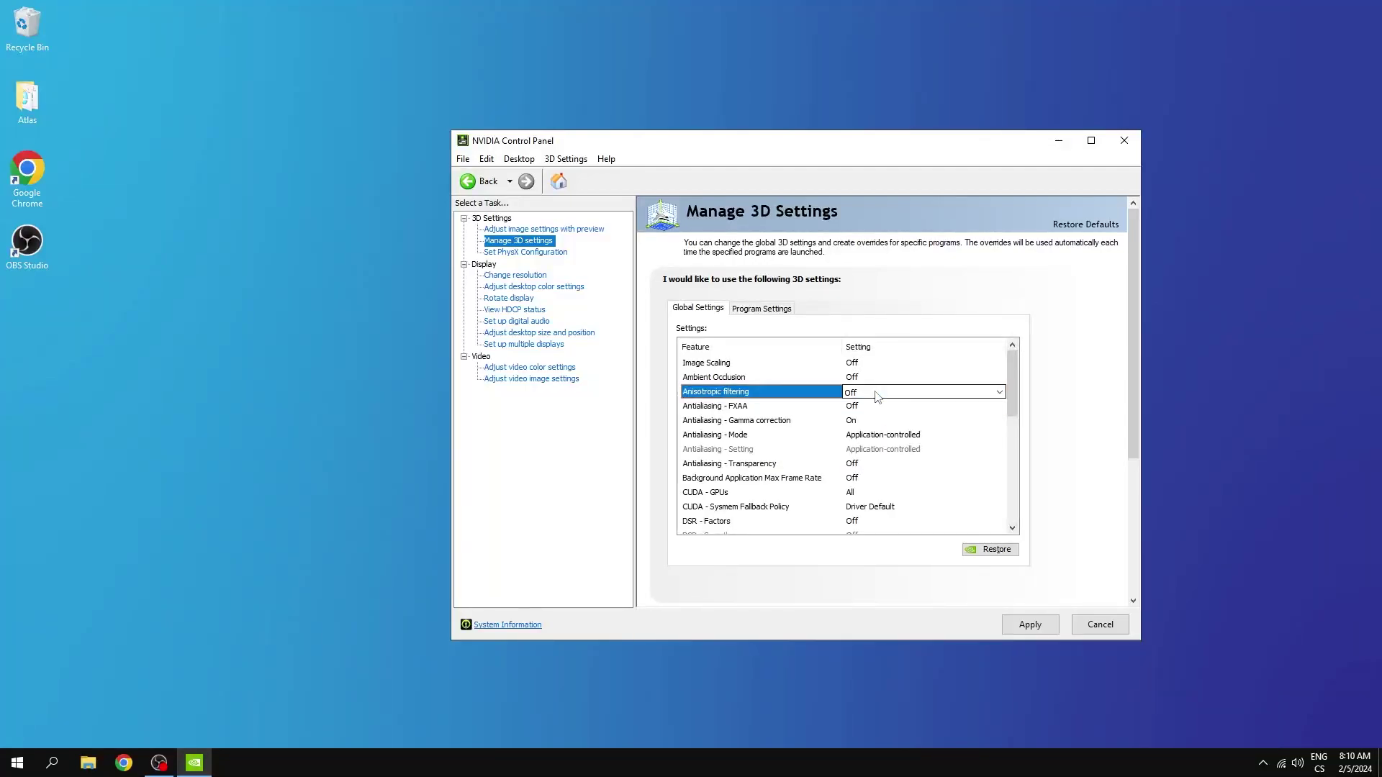
left_click(863, 409)
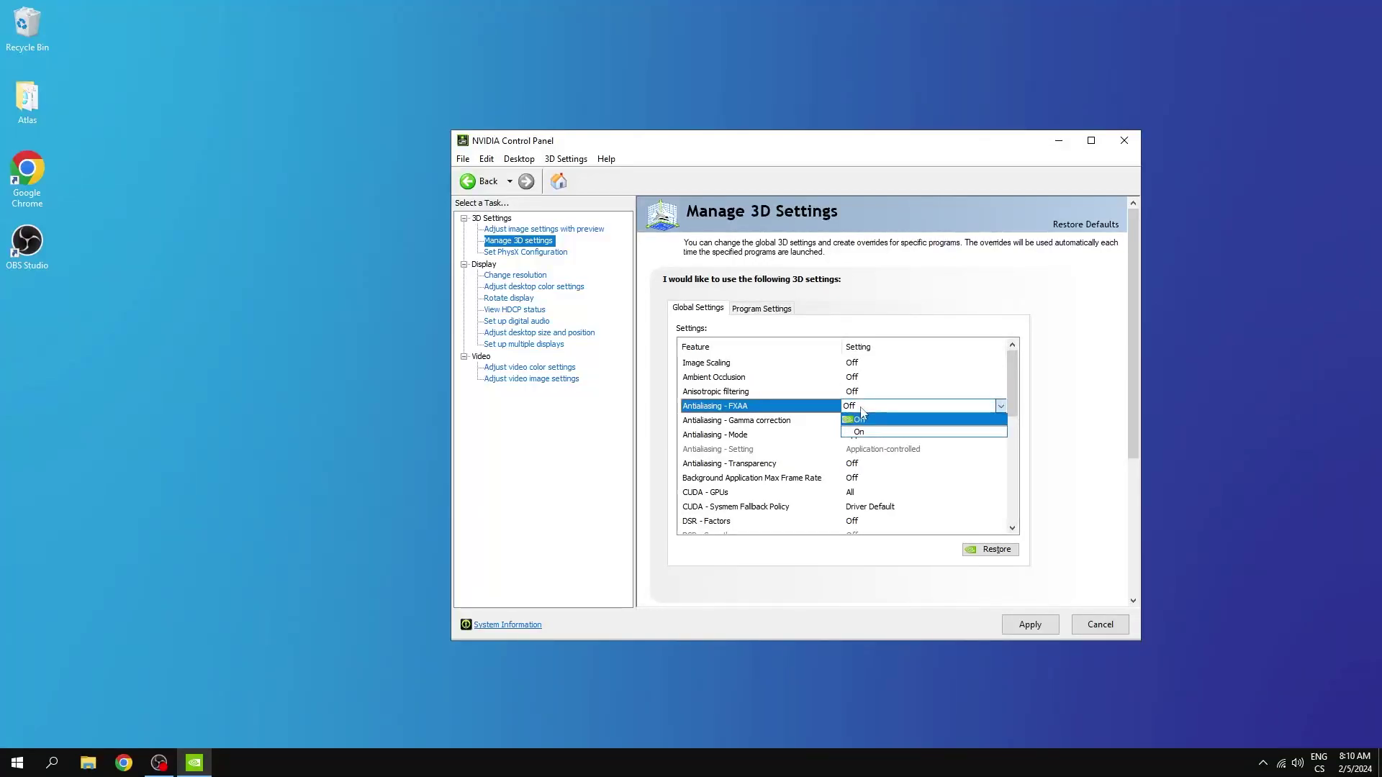
left_click(856, 420)
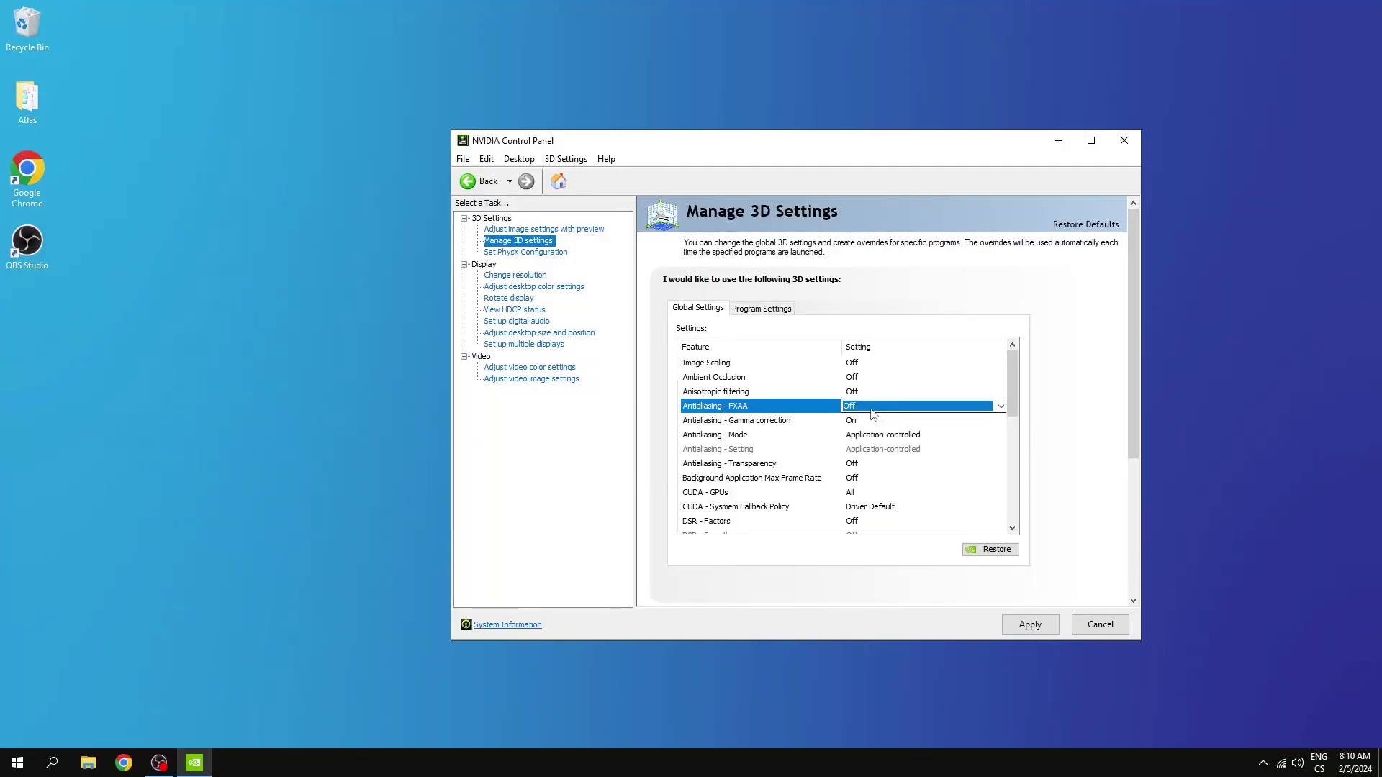
- Enlarge the window vertically and set Antialiasing - Gamma correction and Antialiasing - Mode to Off
left_click_drag(856, 642, 867, 721)
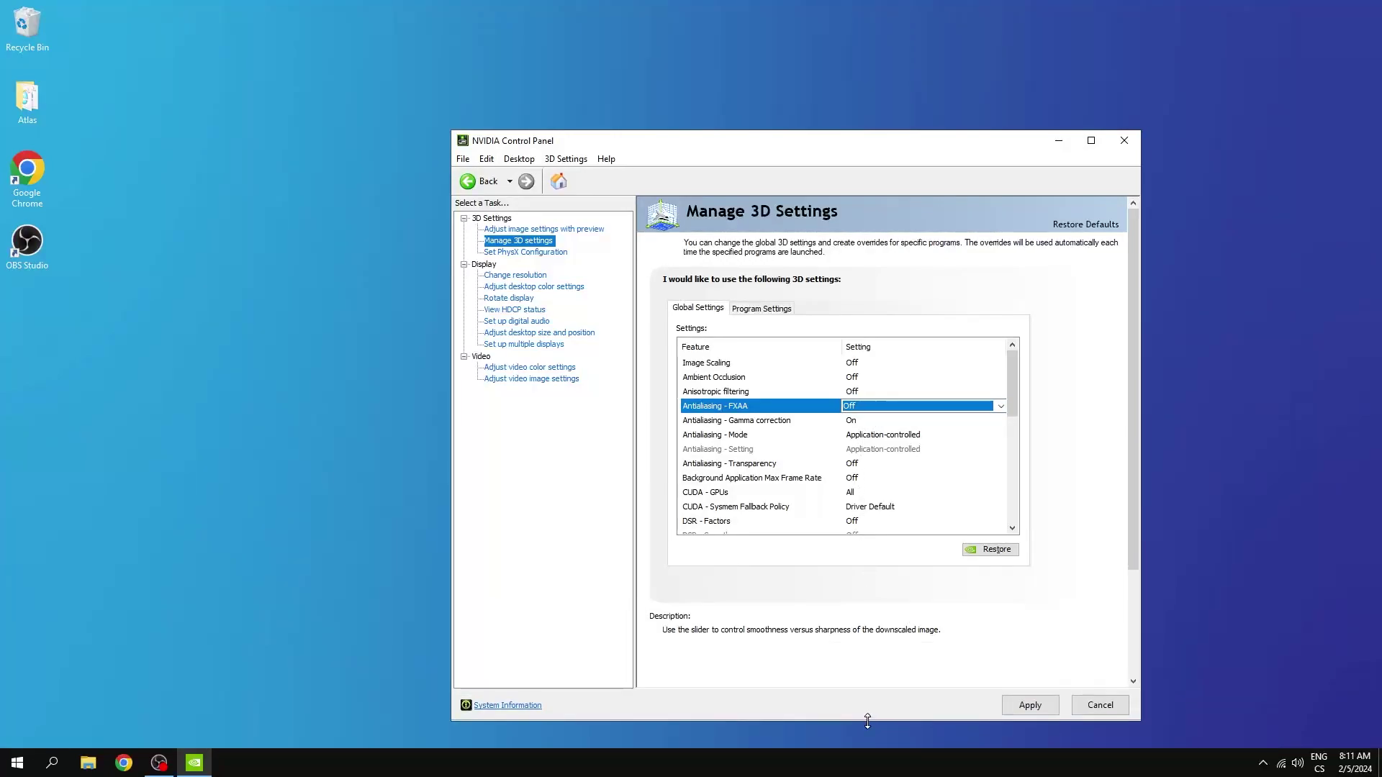
left_click(862, 422)
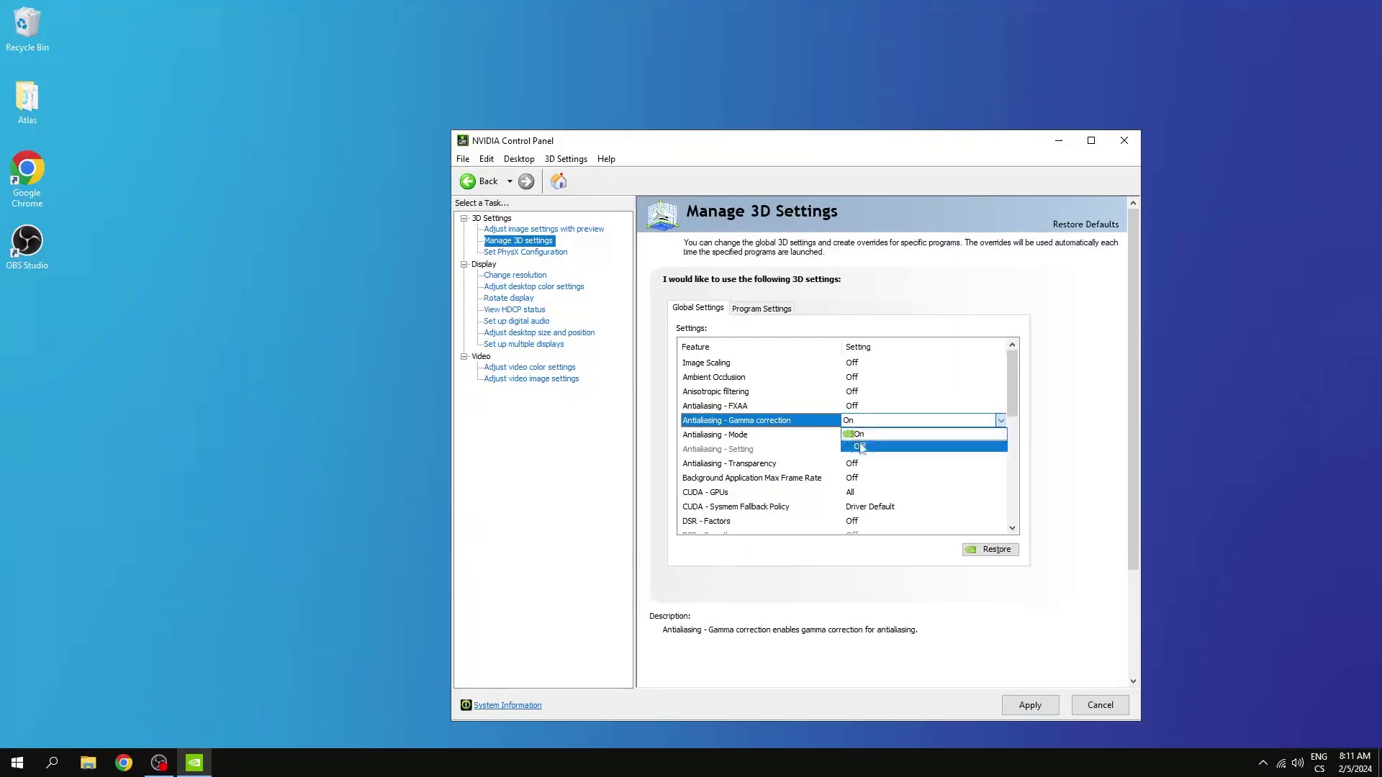
left_click(864, 447)
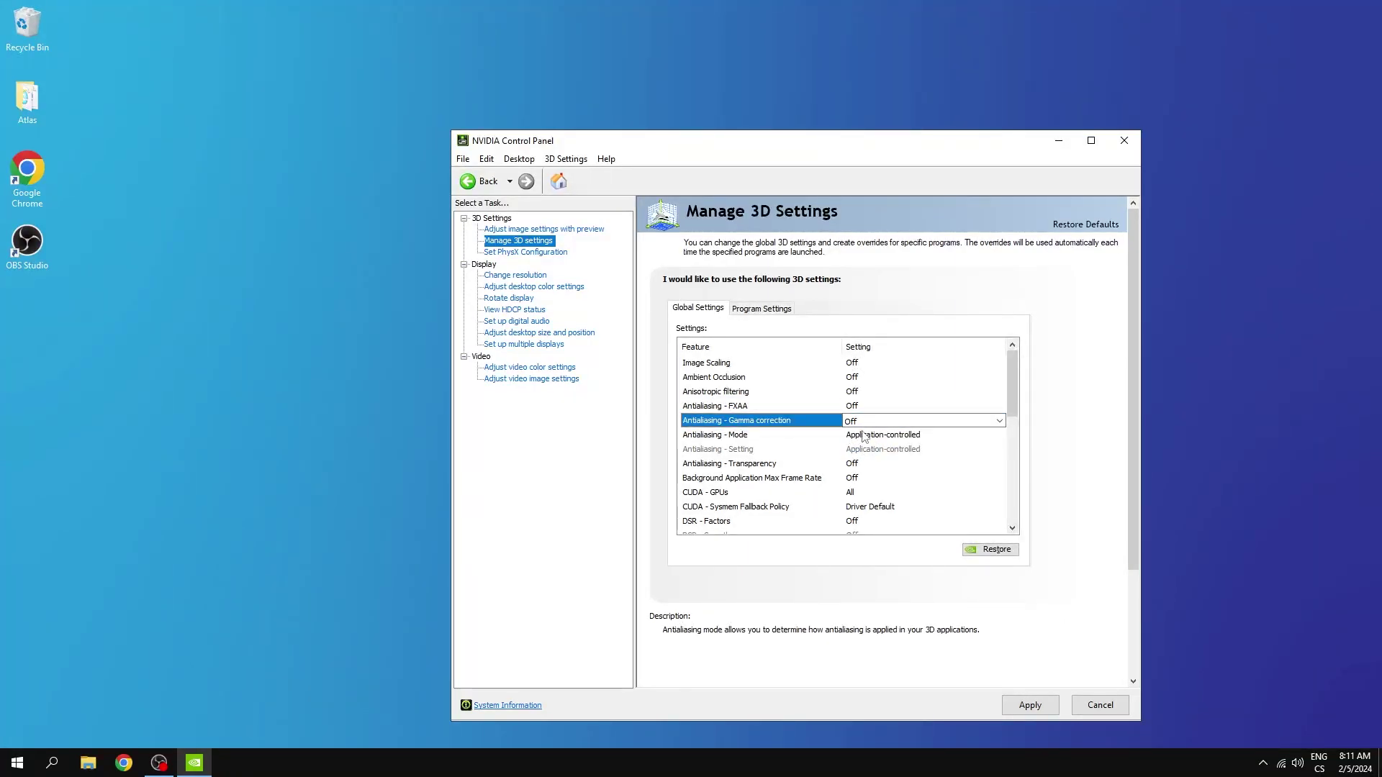
left_click(892, 436)
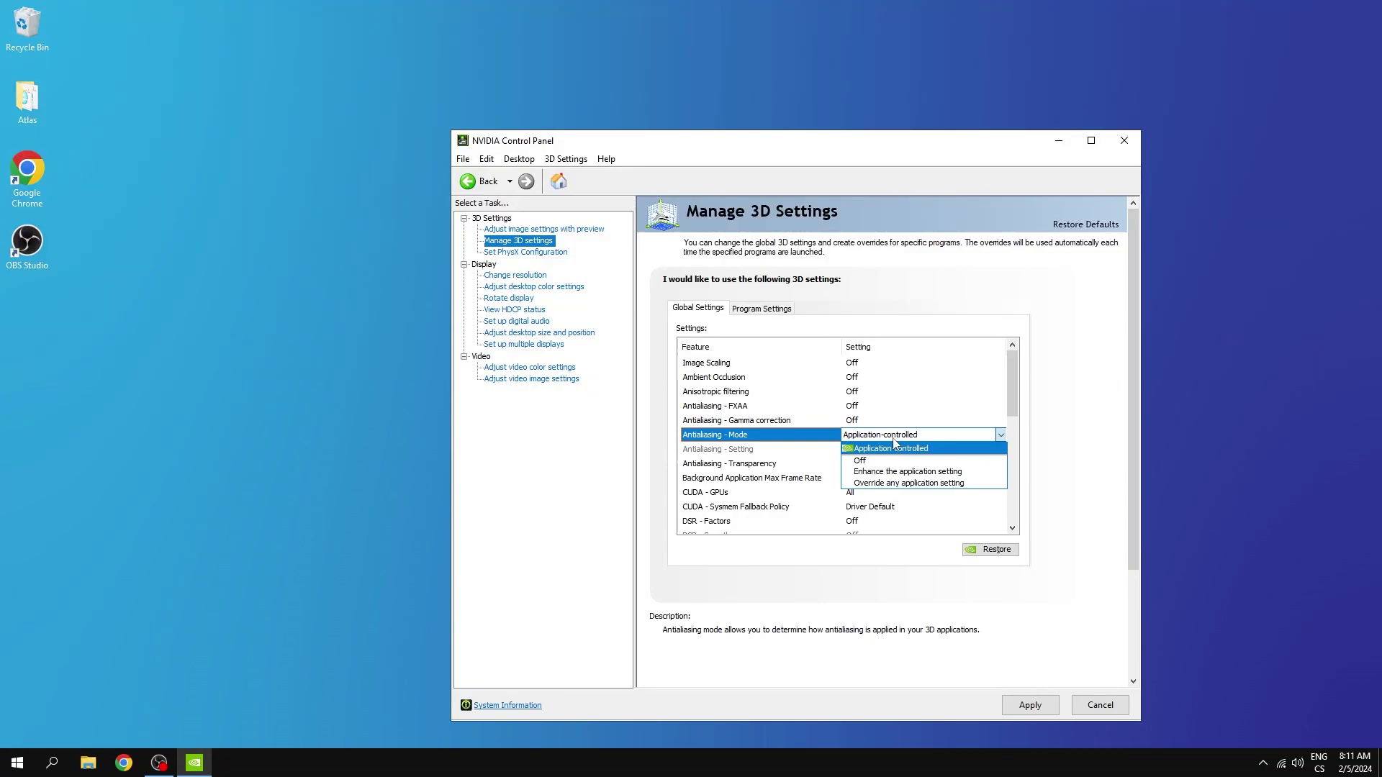
left_click(882, 441)
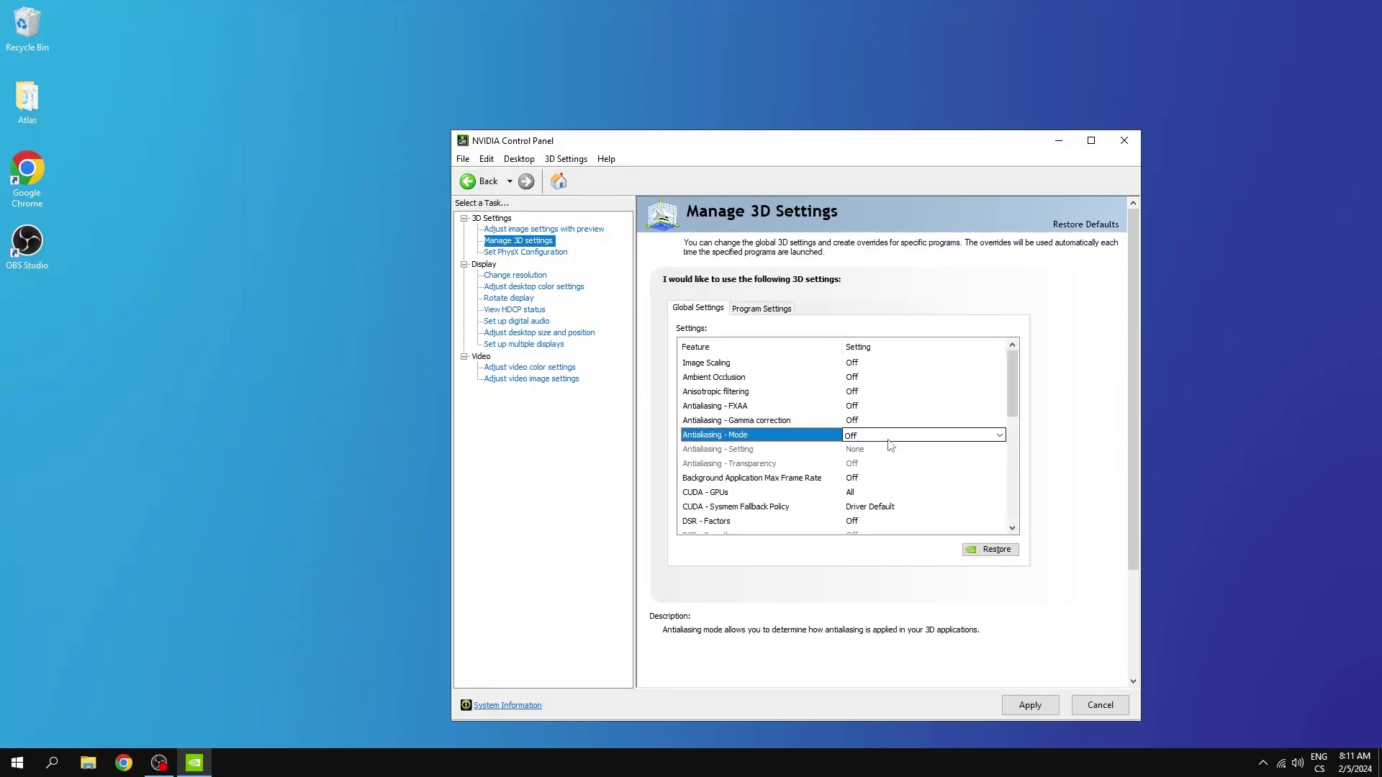
- Set Background Application Max Frame Rate to Off in the global 3D settings
scroll(888, 468, "down", 2)
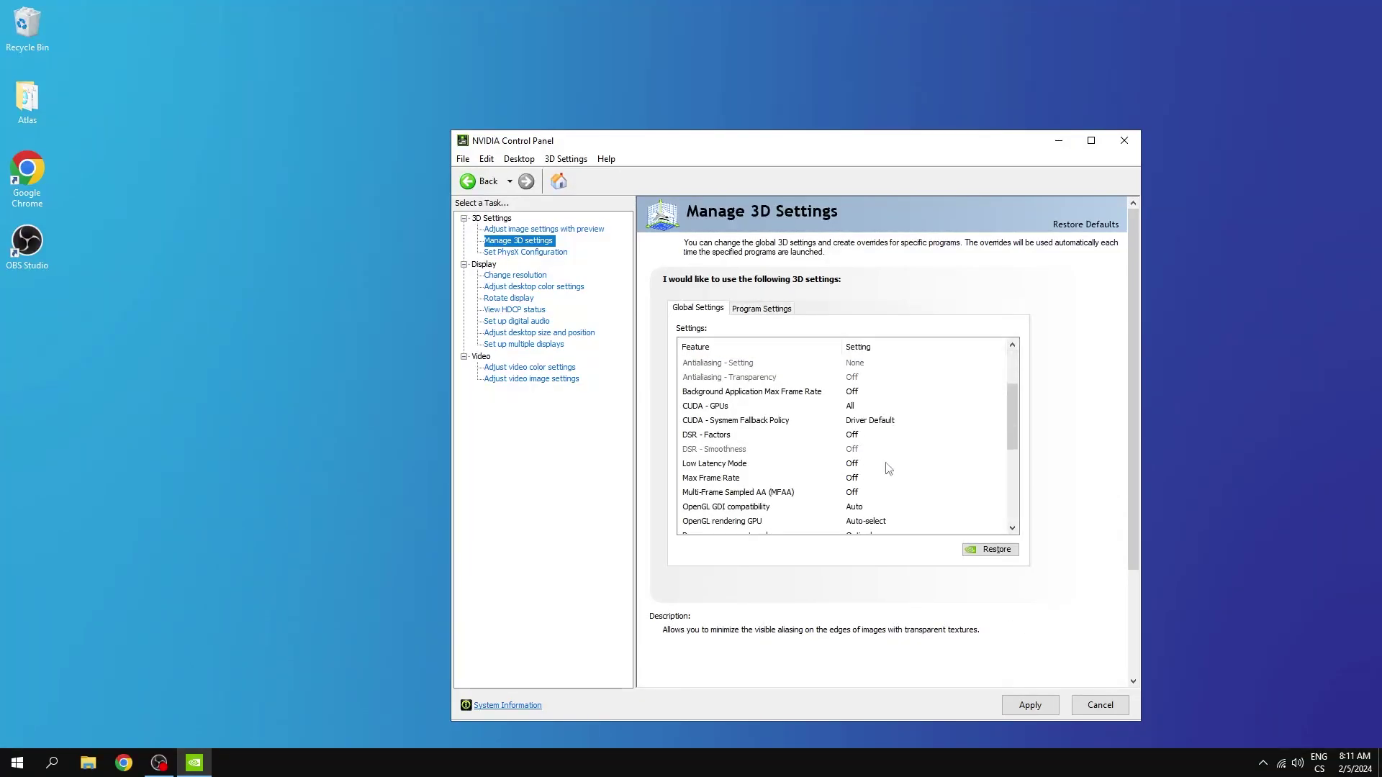
left_click(868, 393)
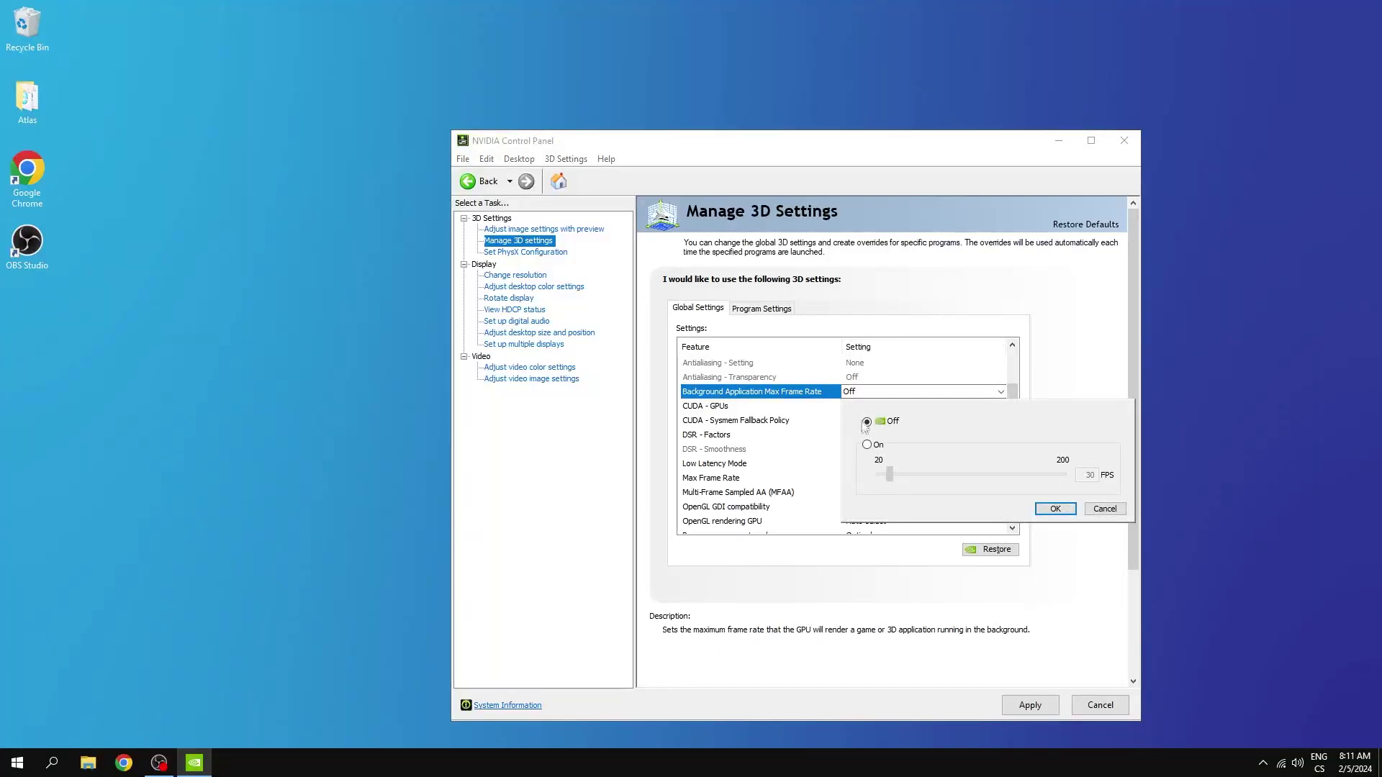
left_click(1055, 509)
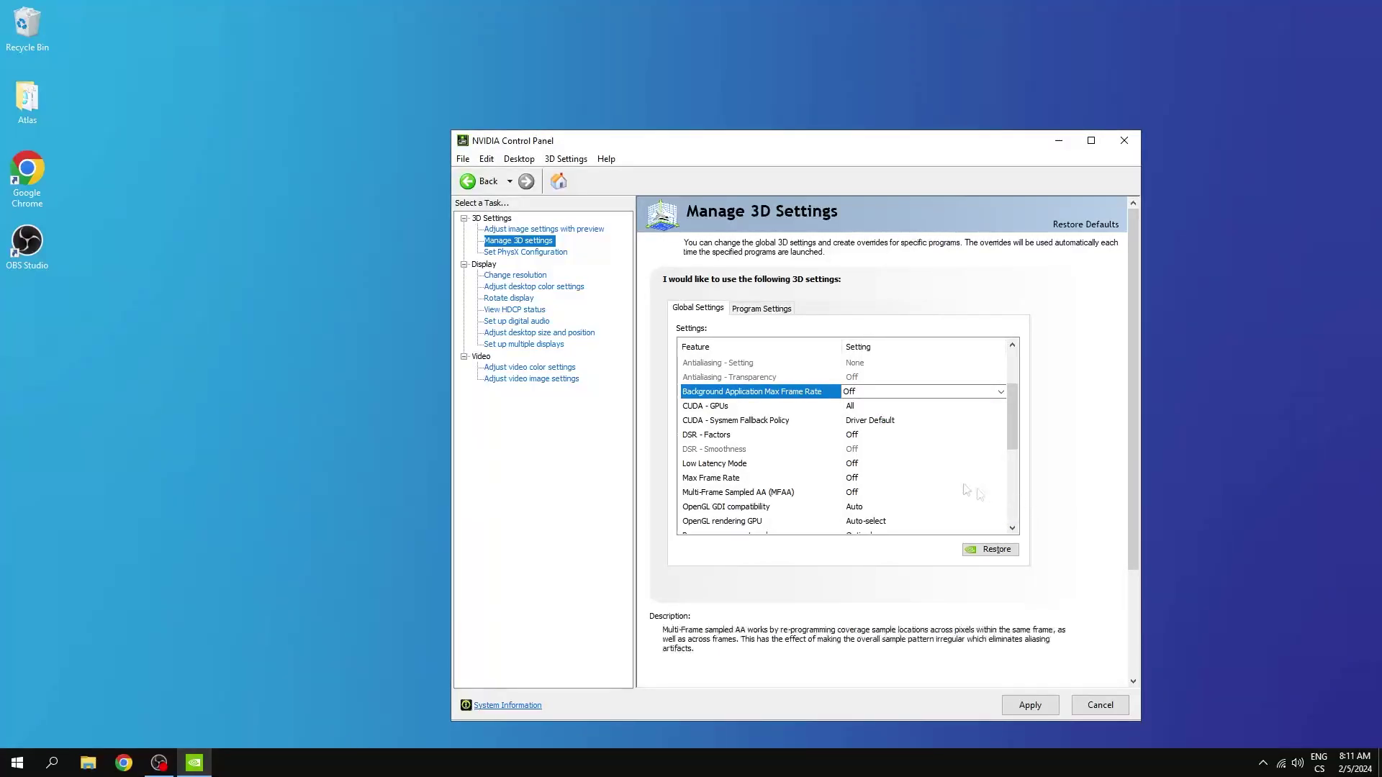
- Use the NVIDIA GeForce GTX 1650 for CUDA - GPUs and set CUDA - Sysmem Fallback Policy to Driver Default
left_click(864, 408)
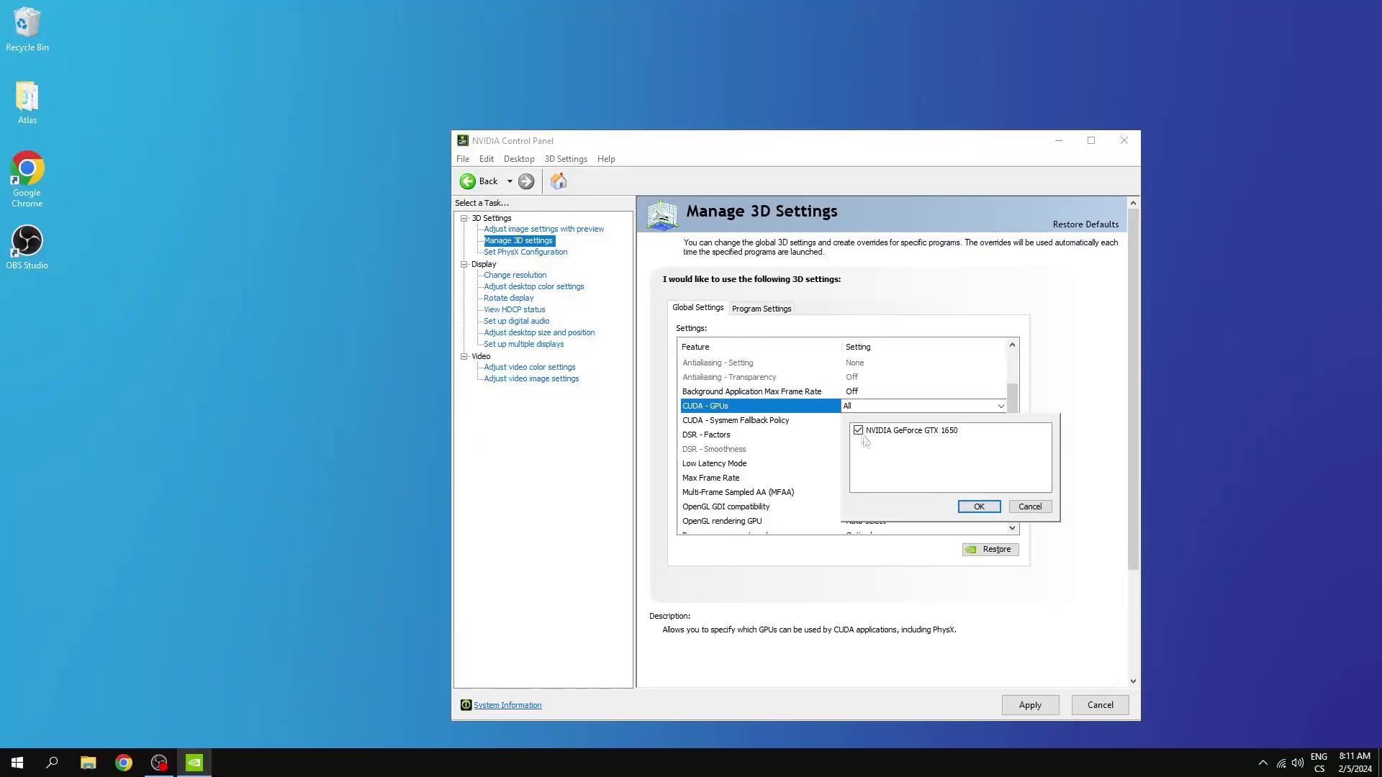
left_click(978, 506)
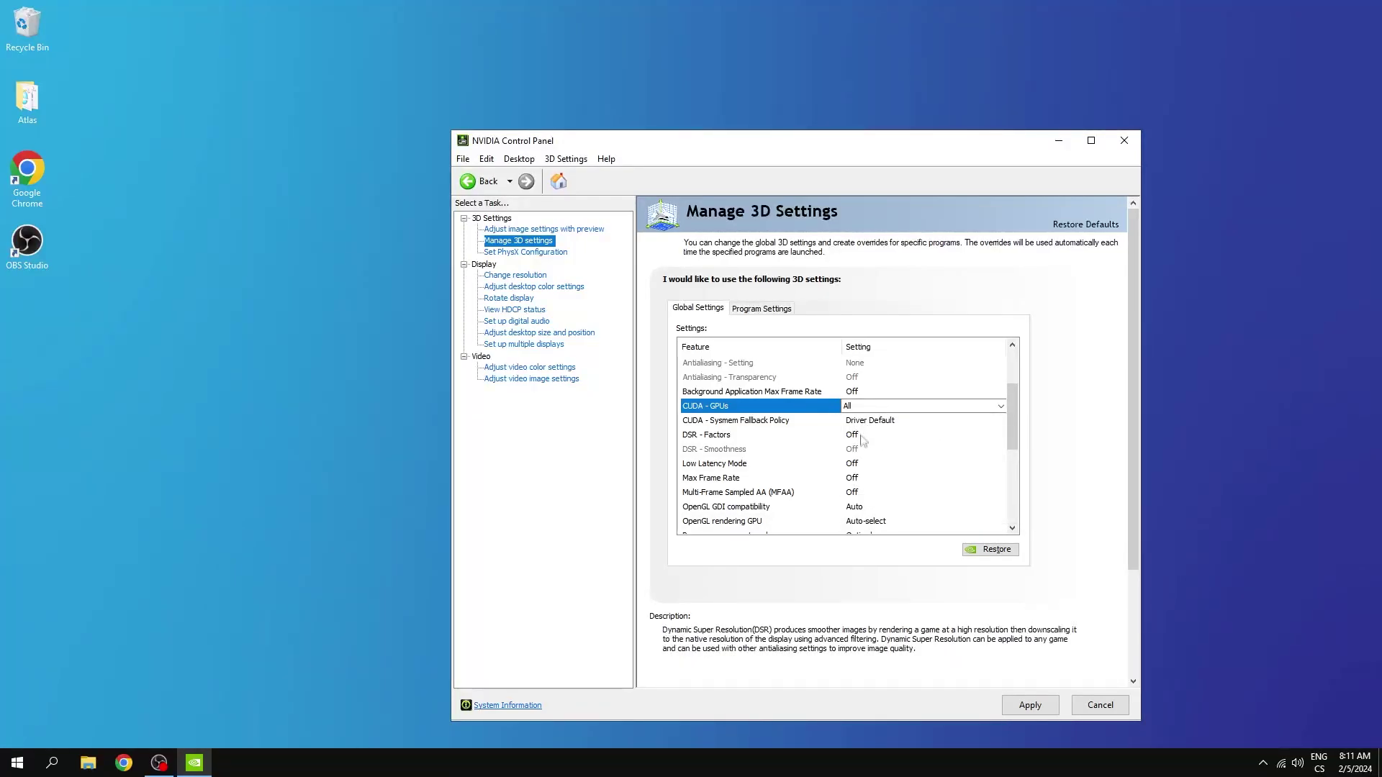
left_click(866, 423)
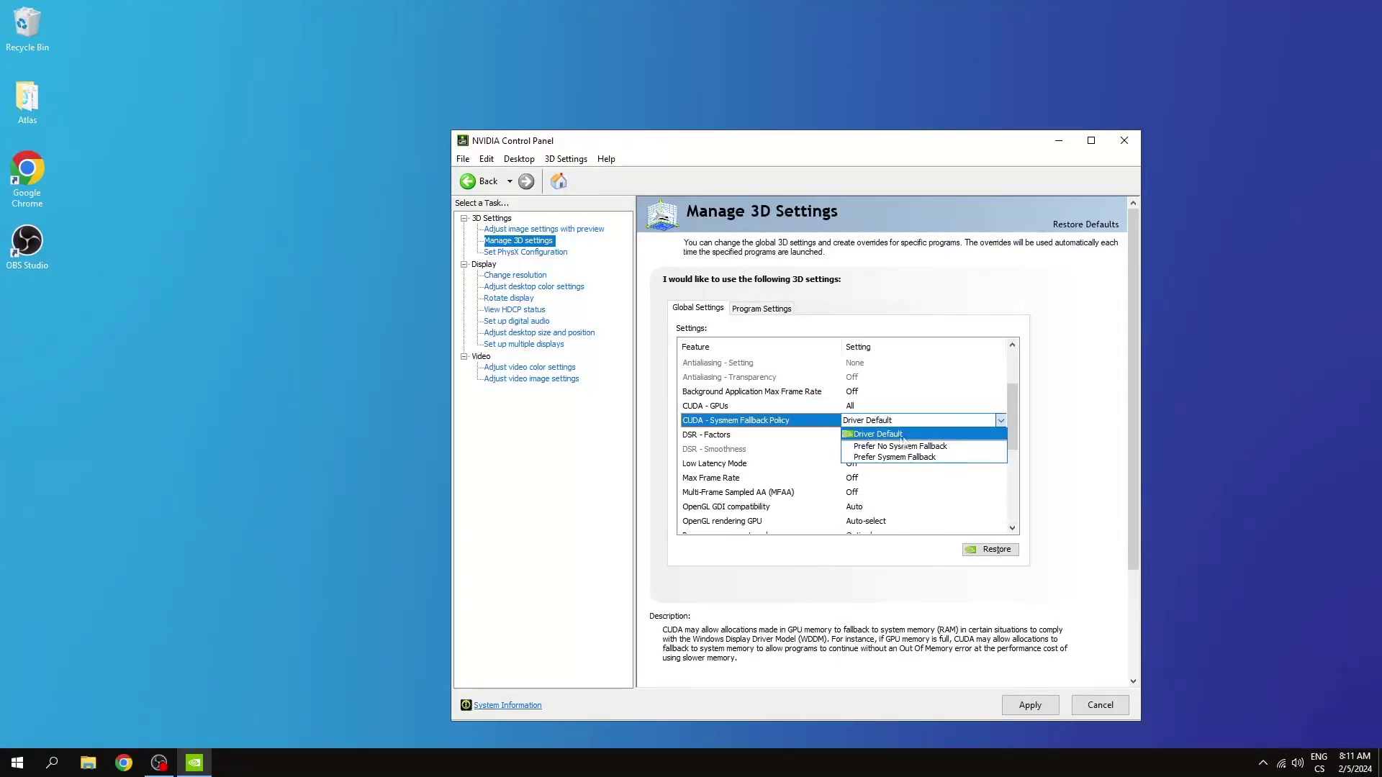
left_click(894, 435)
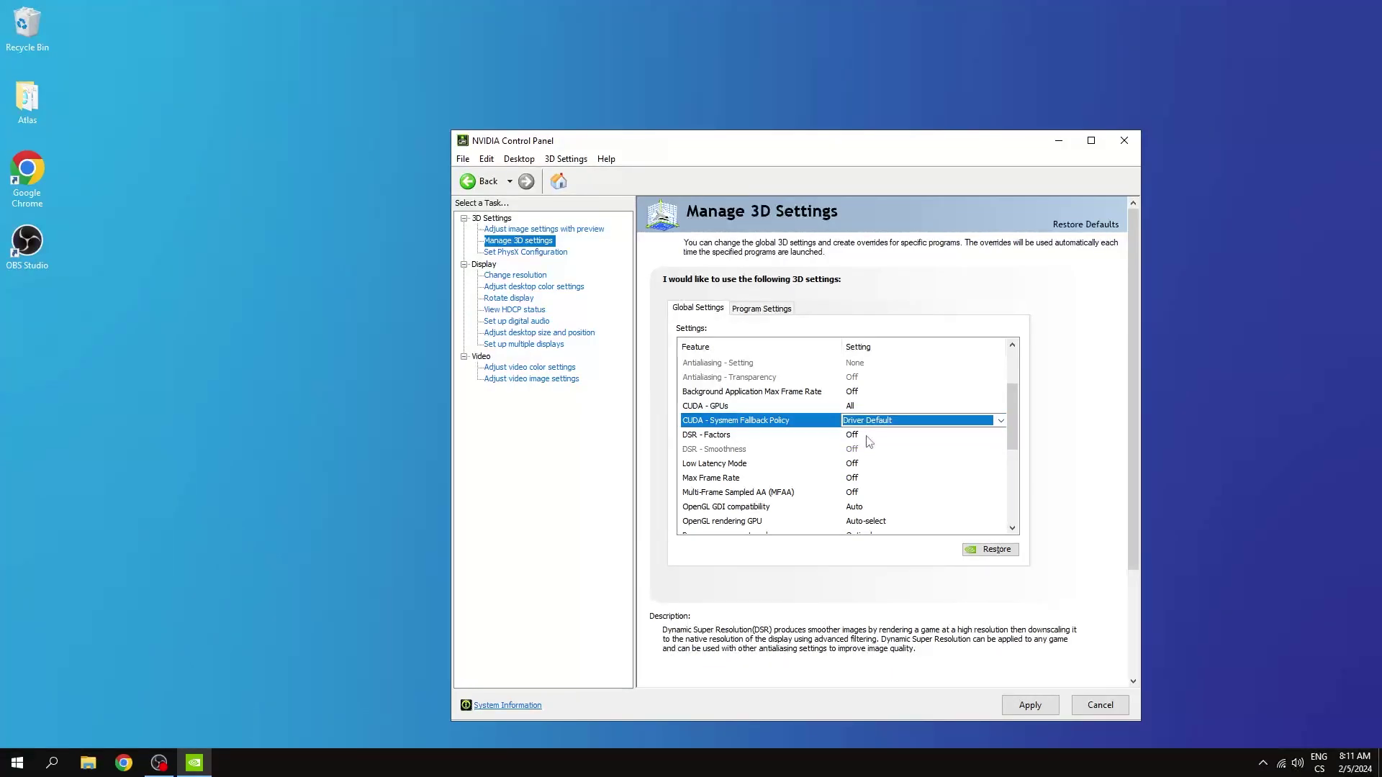
- Set the OpenGL rendering GPU to NVIDIA GeForce GTX 1650
scroll(1010, 452, "down", 2)
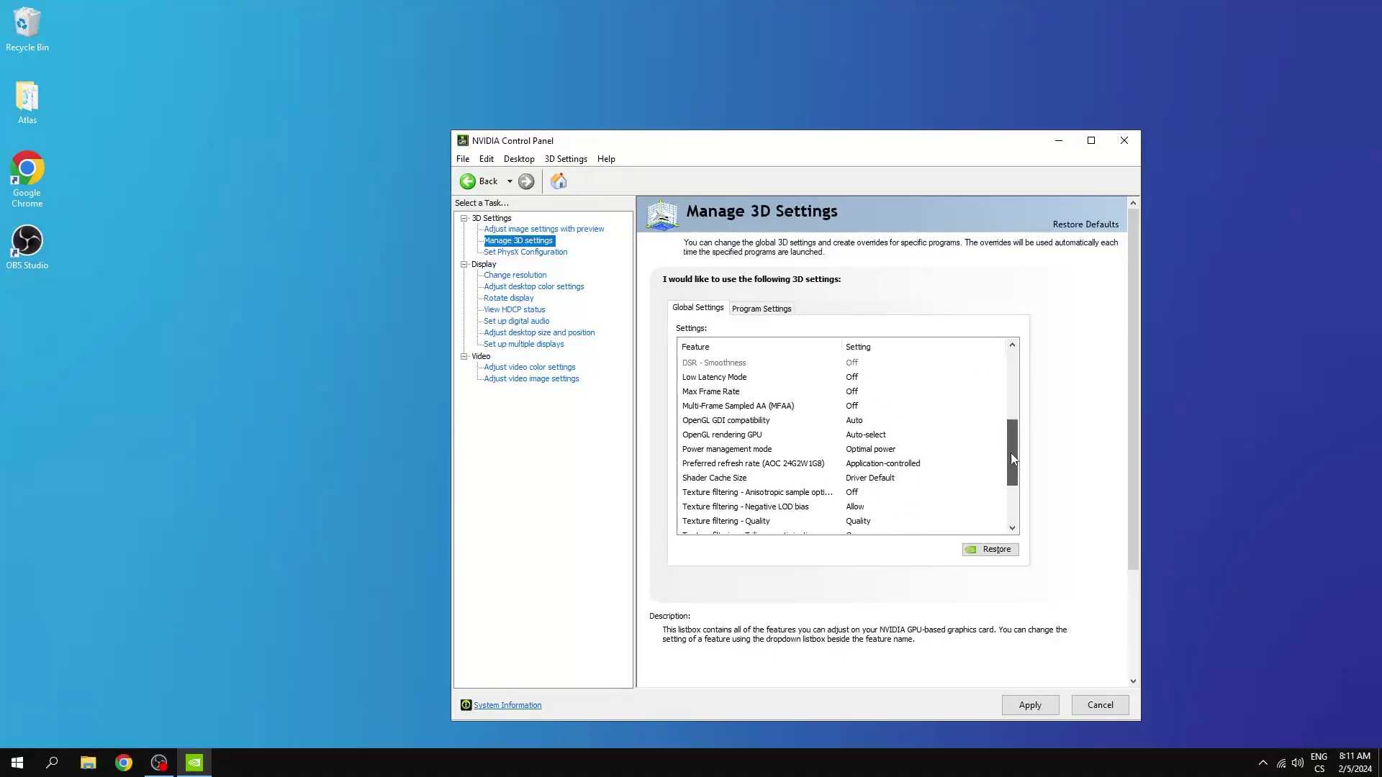
left_click(877, 437)
left_click(877, 438)
left_click(871, 449)
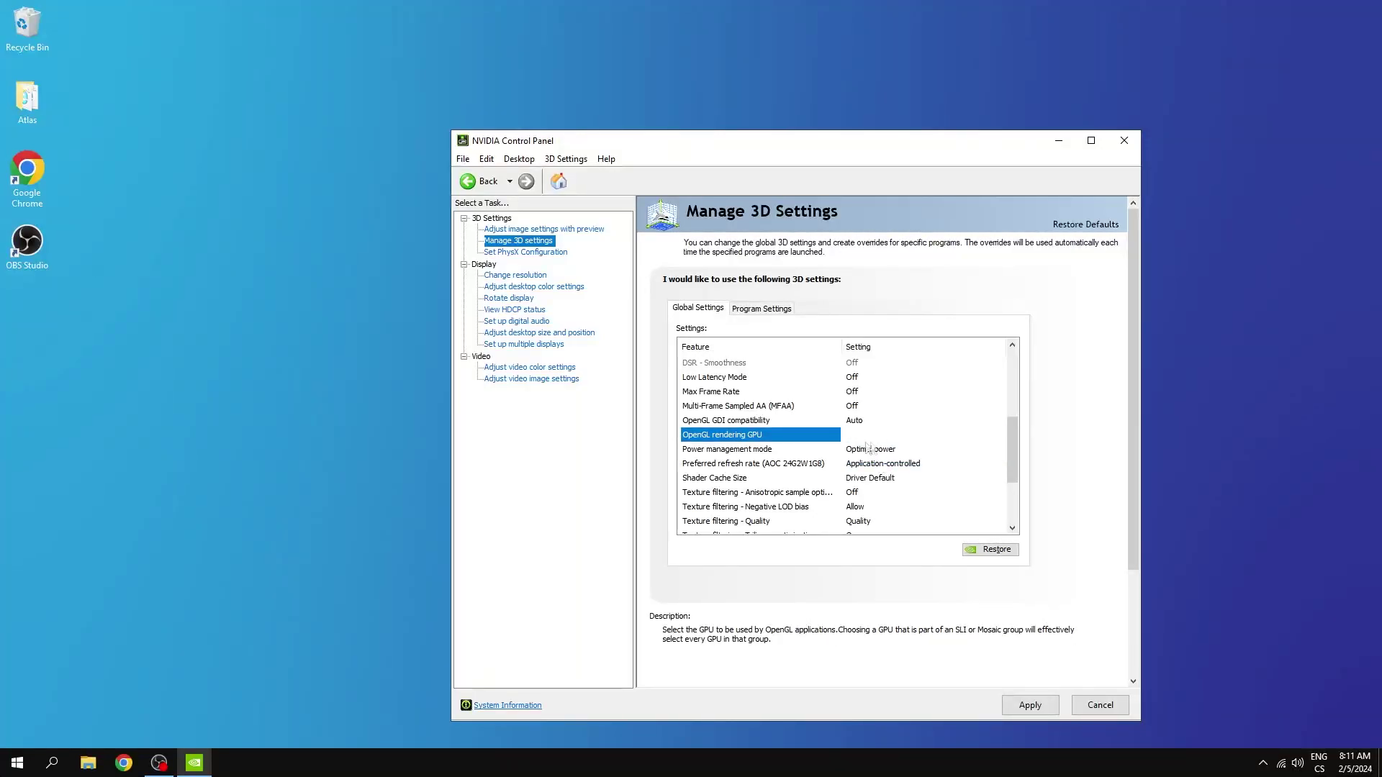
- Set OpenGL GDI compatibility to Prefer performance in the global 3D settings
scroll(864, 461, "down", 1)
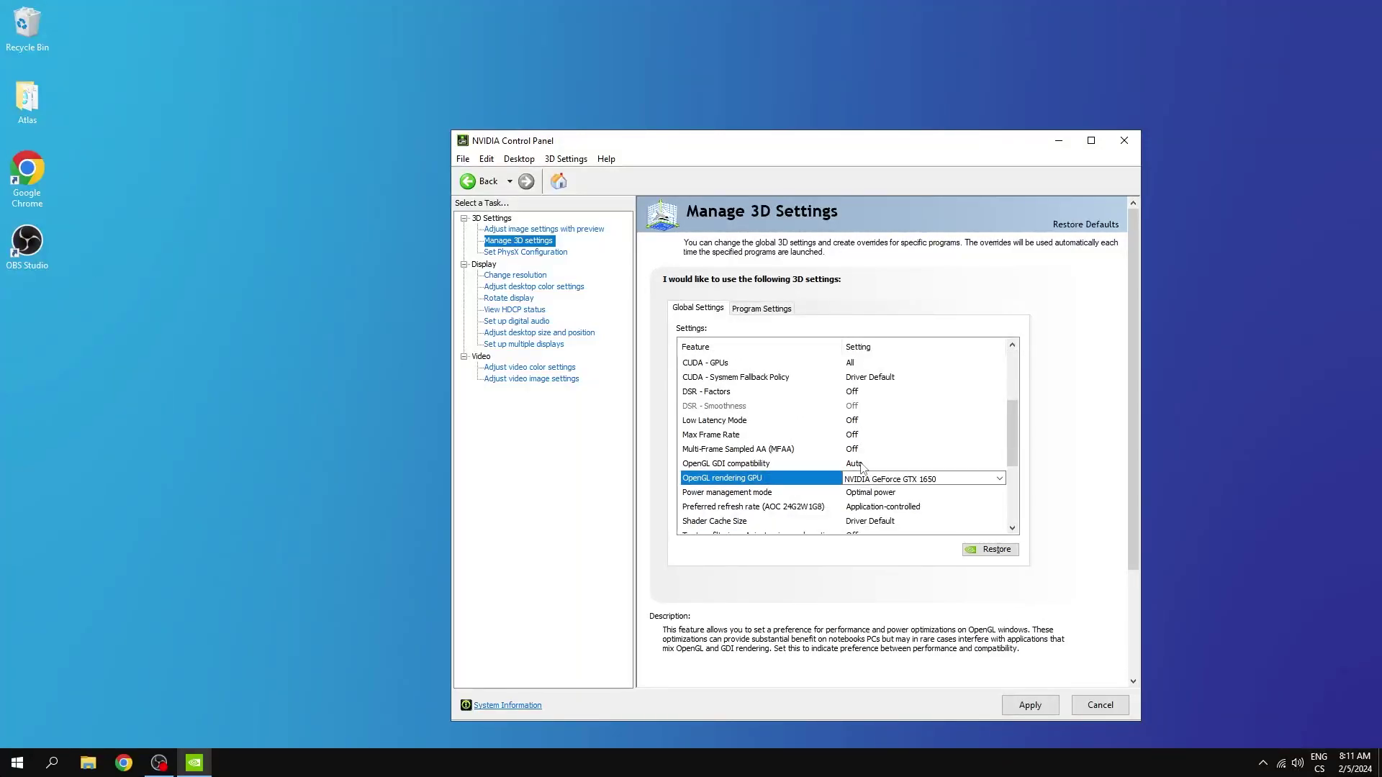
left_click(861, 463)
left_click(877, 491)
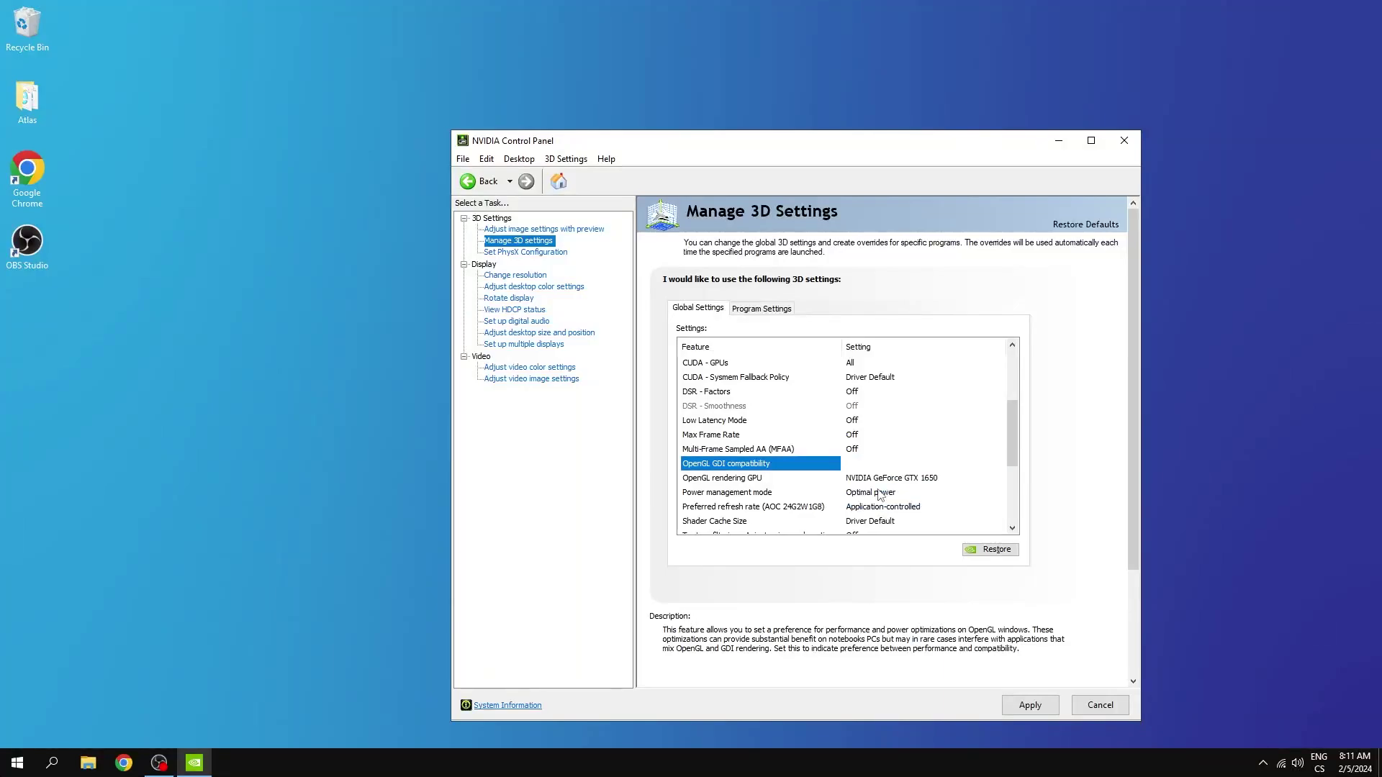
scroll(863, 468, "down", 2)
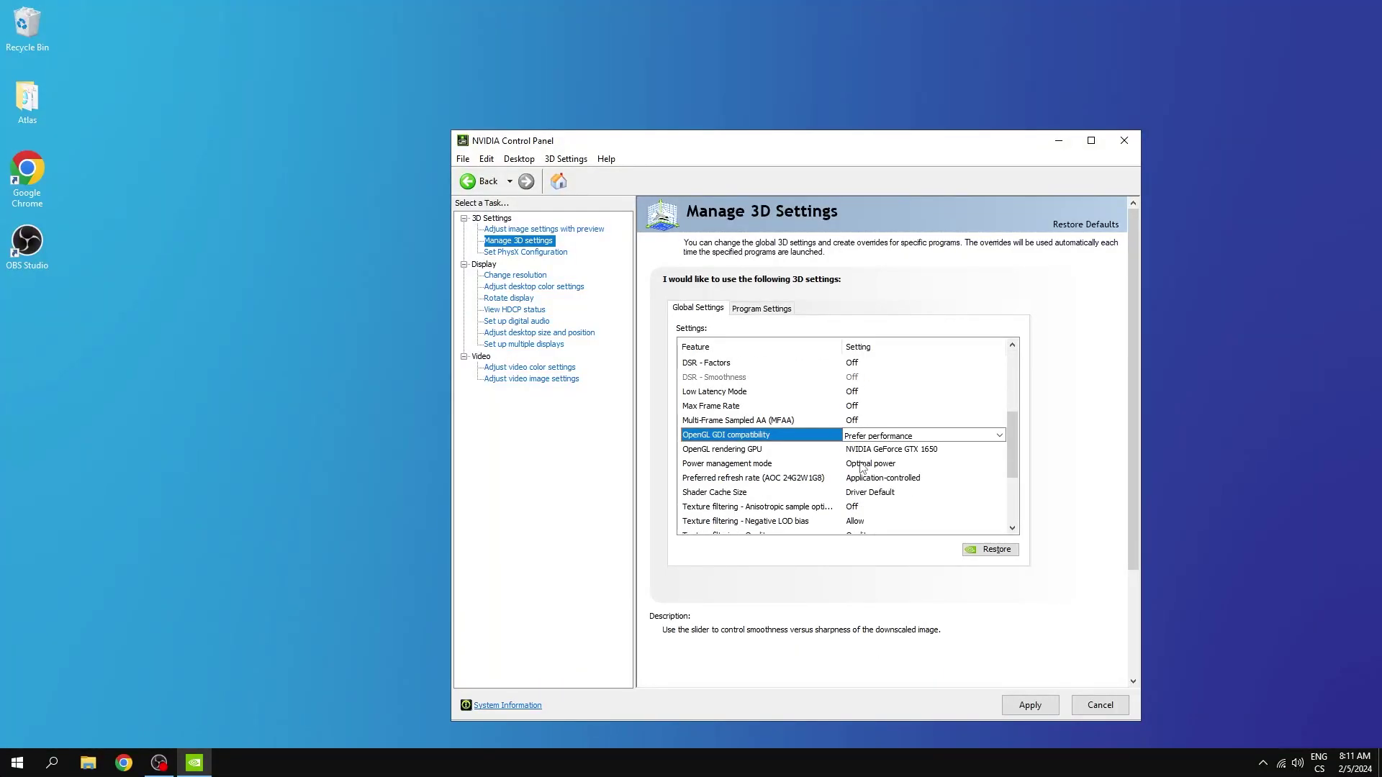
scroll(864, 432, "down", 1)
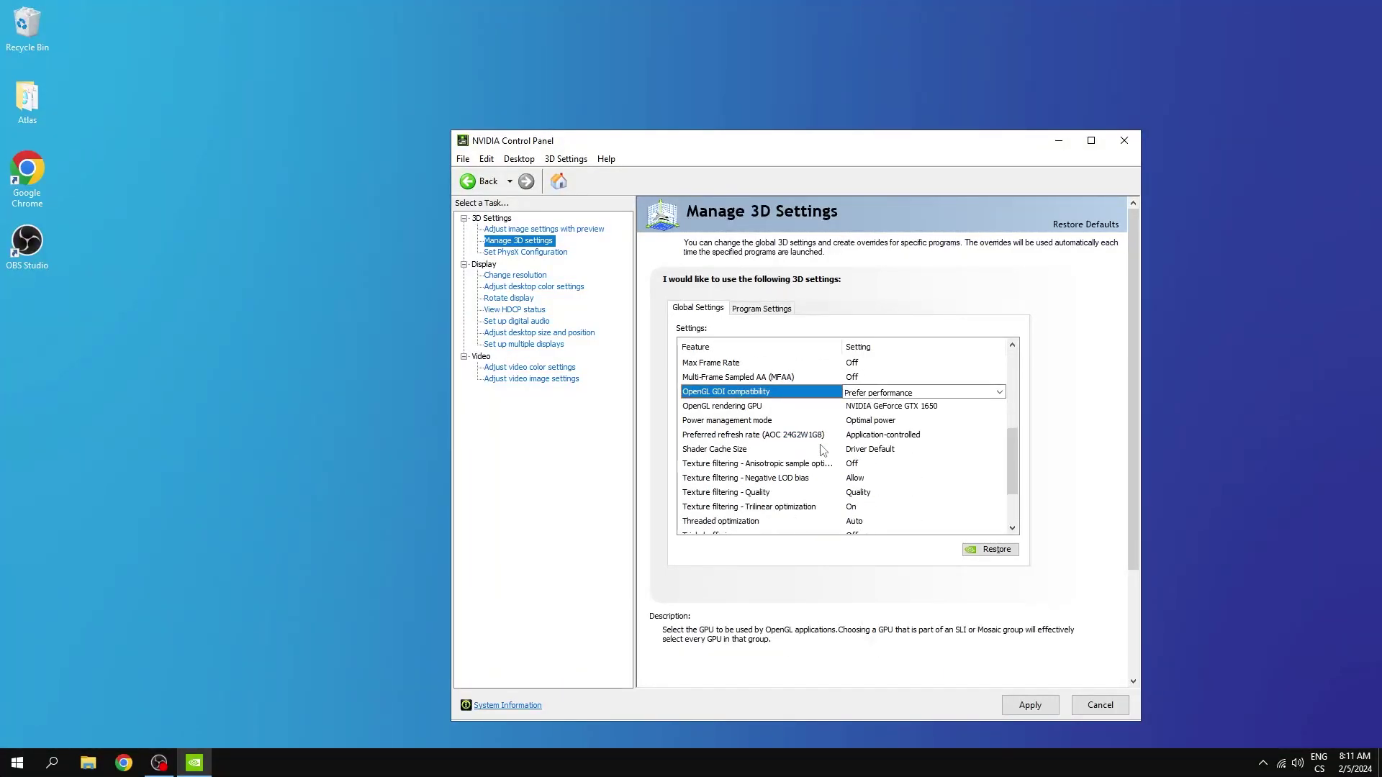
- Set Power management mode to Prefer maximum performance in the global 3D settings
left_click(861, 425)
left_click(864, 421)
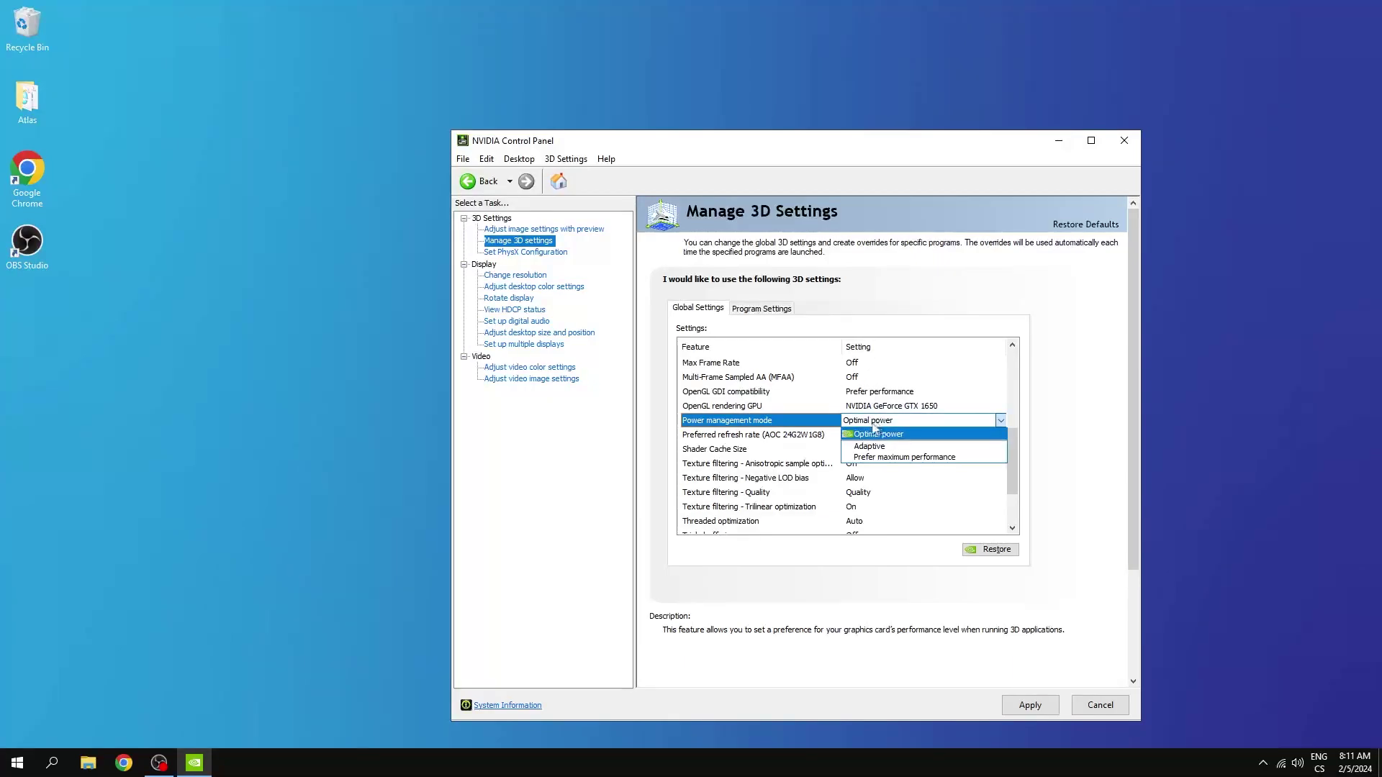
left_click(890, 458)
- Set the monitor's Preferred refresh rate to Highest available in the global 3D settings
scroll(824, 446, "down", 2)
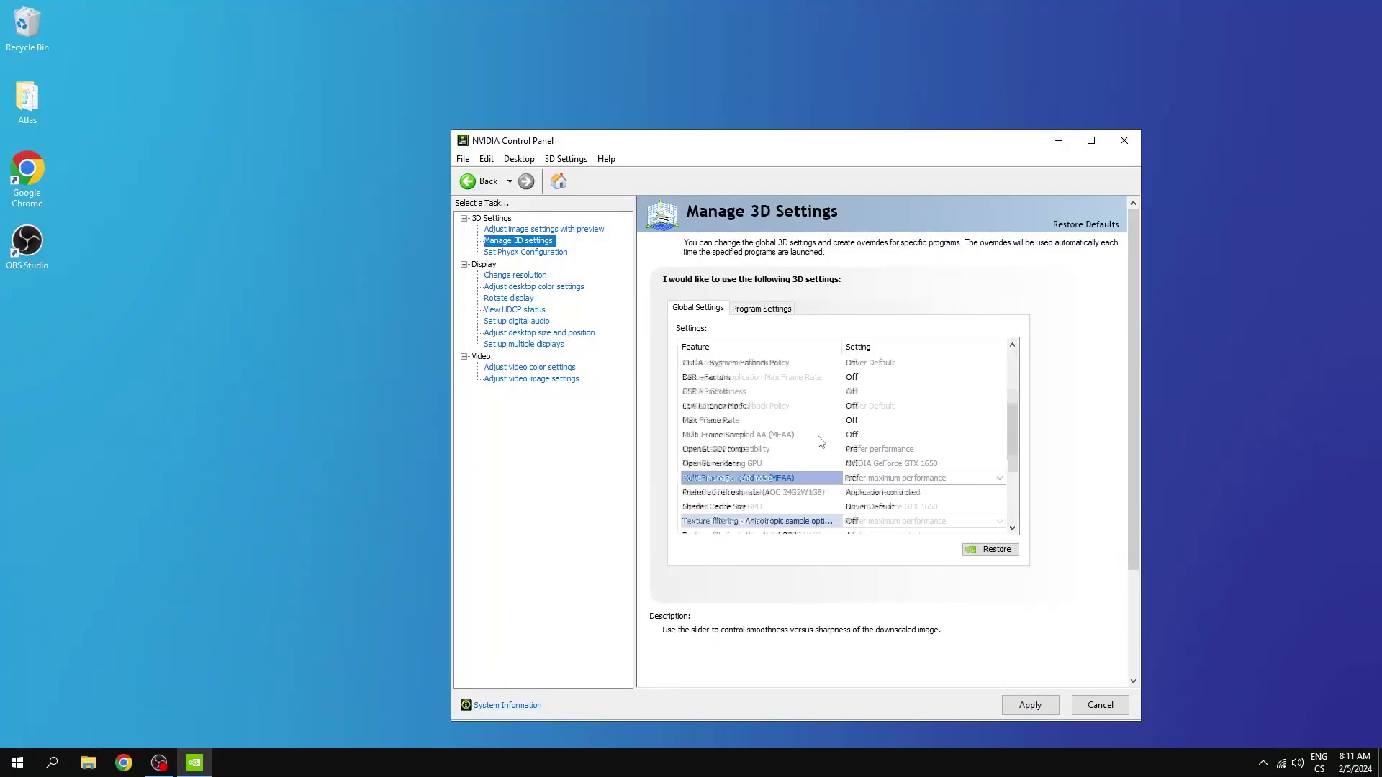
scroll(819, 442, "down", 1)
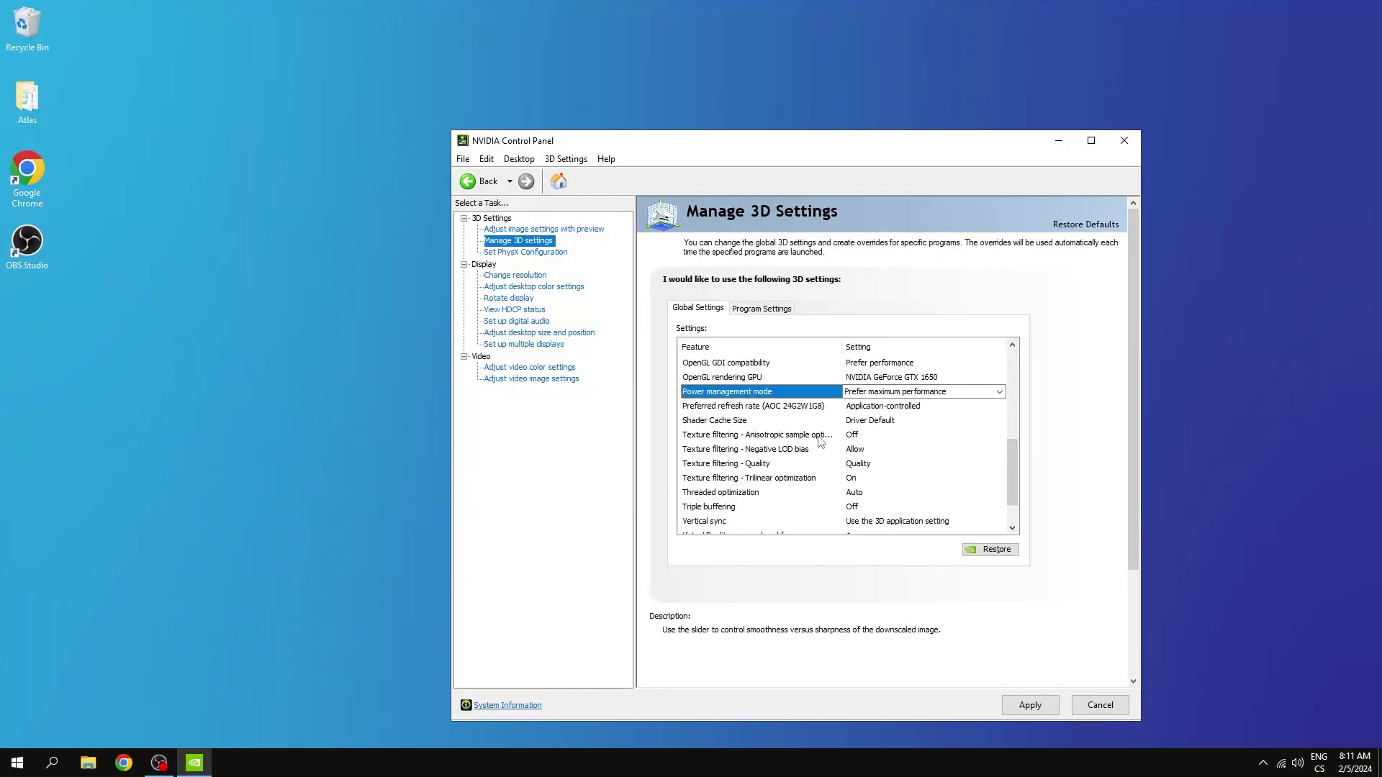
left_click(899, 407)
left_click(899, 407)
left_click(885, 429)
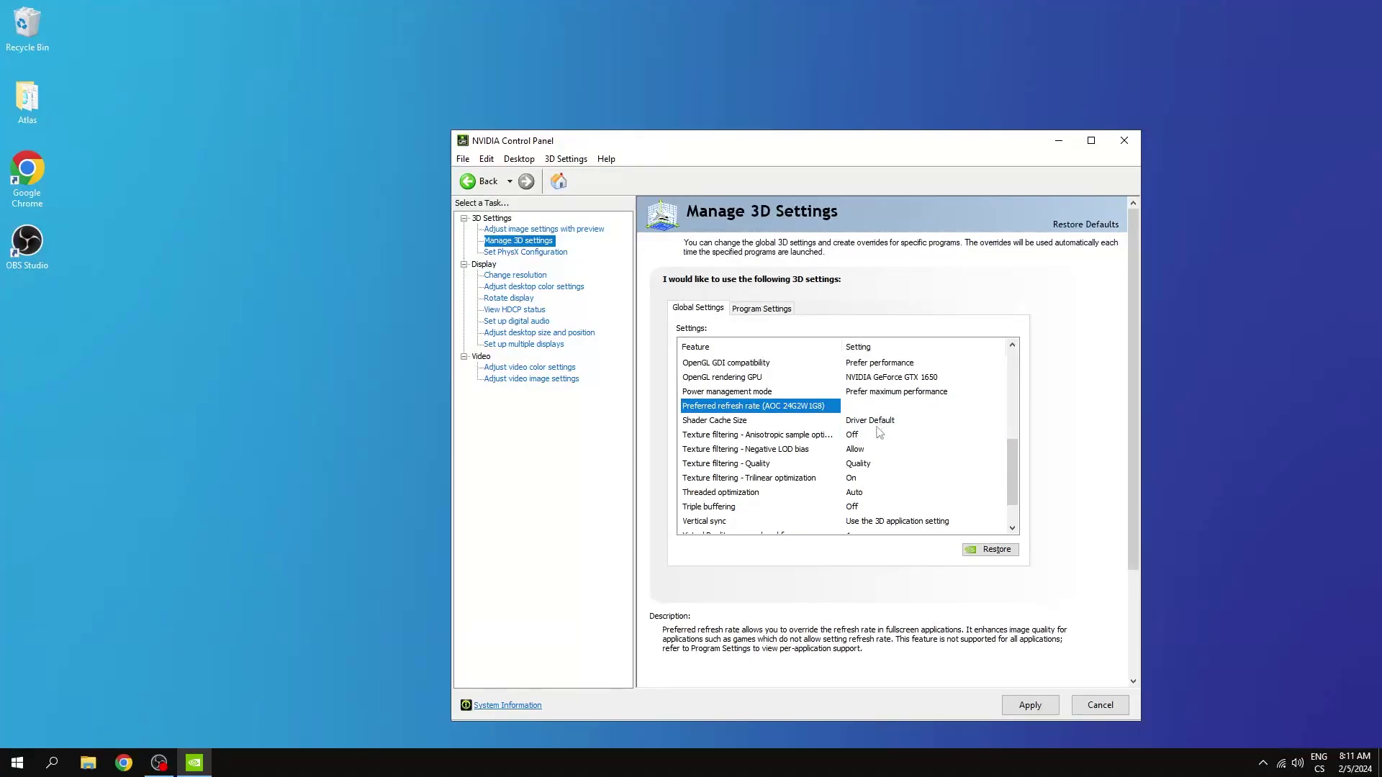
- Set Texture filtering - Negative LOD bias to Allow and Texture filtering - Quality to High performance
scroll(879, 431, "down", 2)
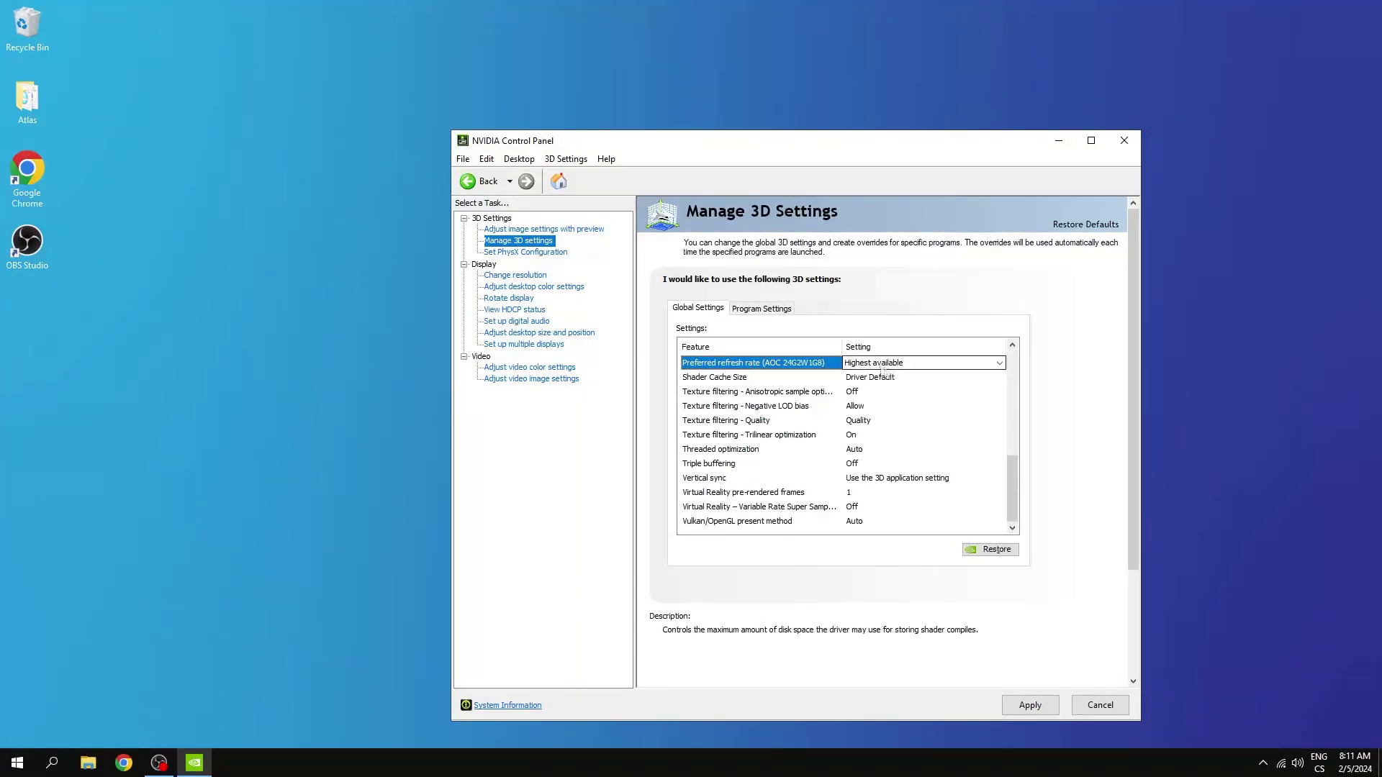
left_click(881, 407)
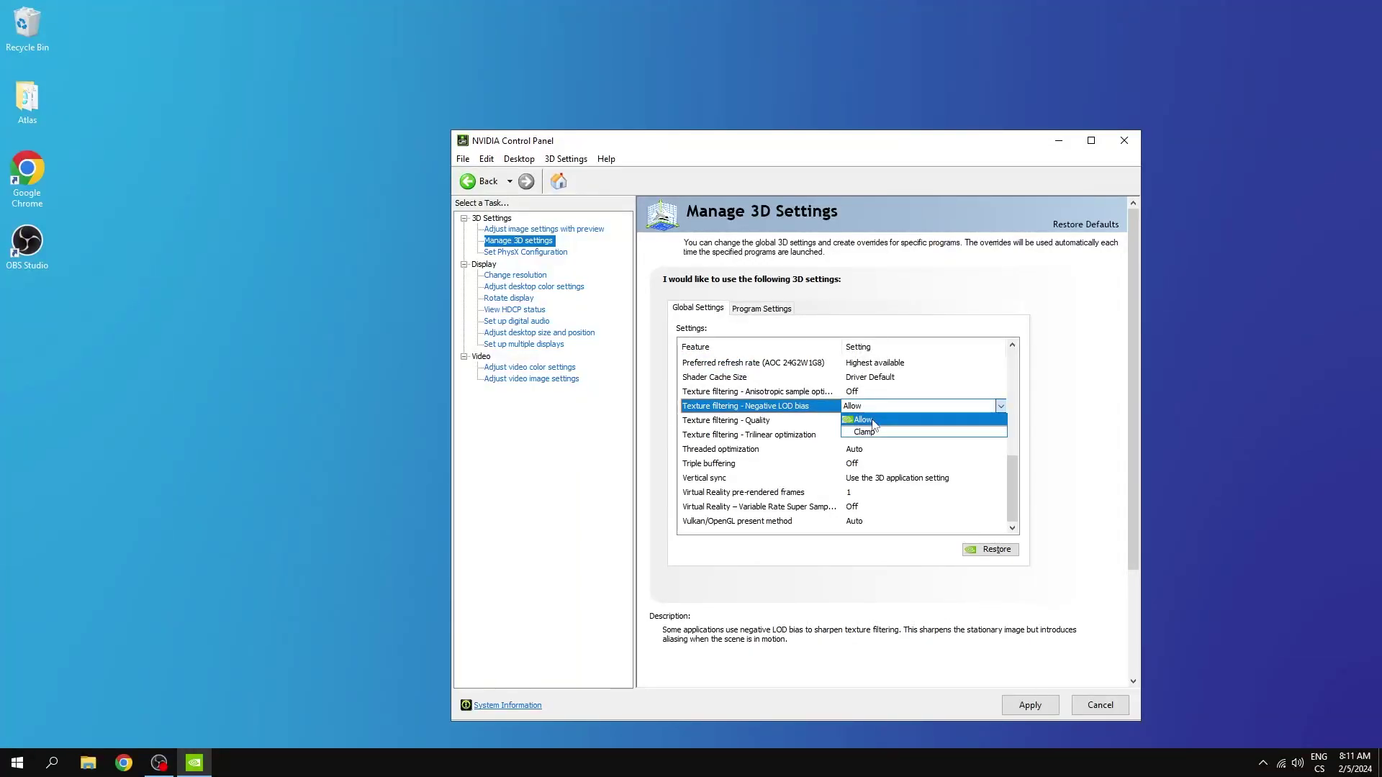
left_click(874, 423)
left_click(869, 422)
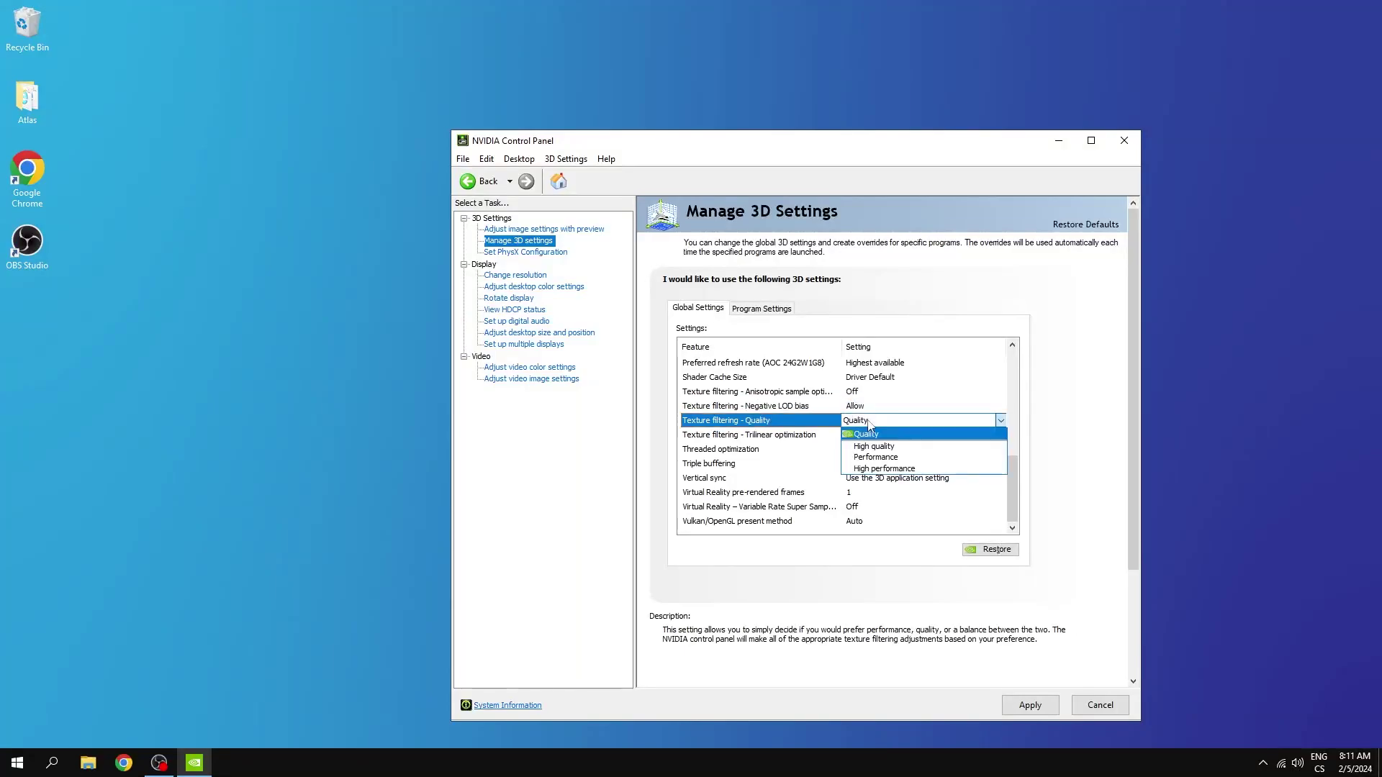
left_click(876, 469)
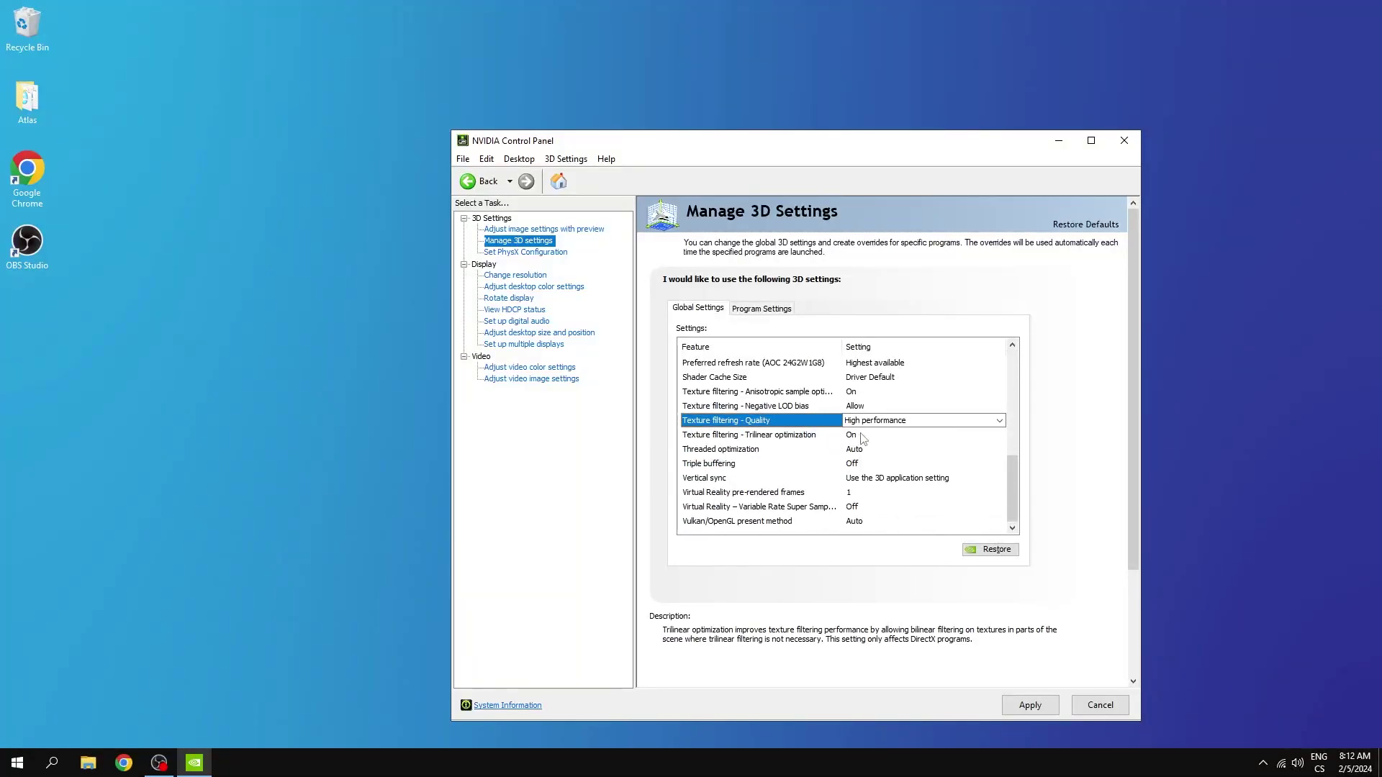
- Set Texture filtering - Trilinear optimization to On in the global 3D settings
left_click(863, 438)
left_click(863, 438)
left_click(862, 452)
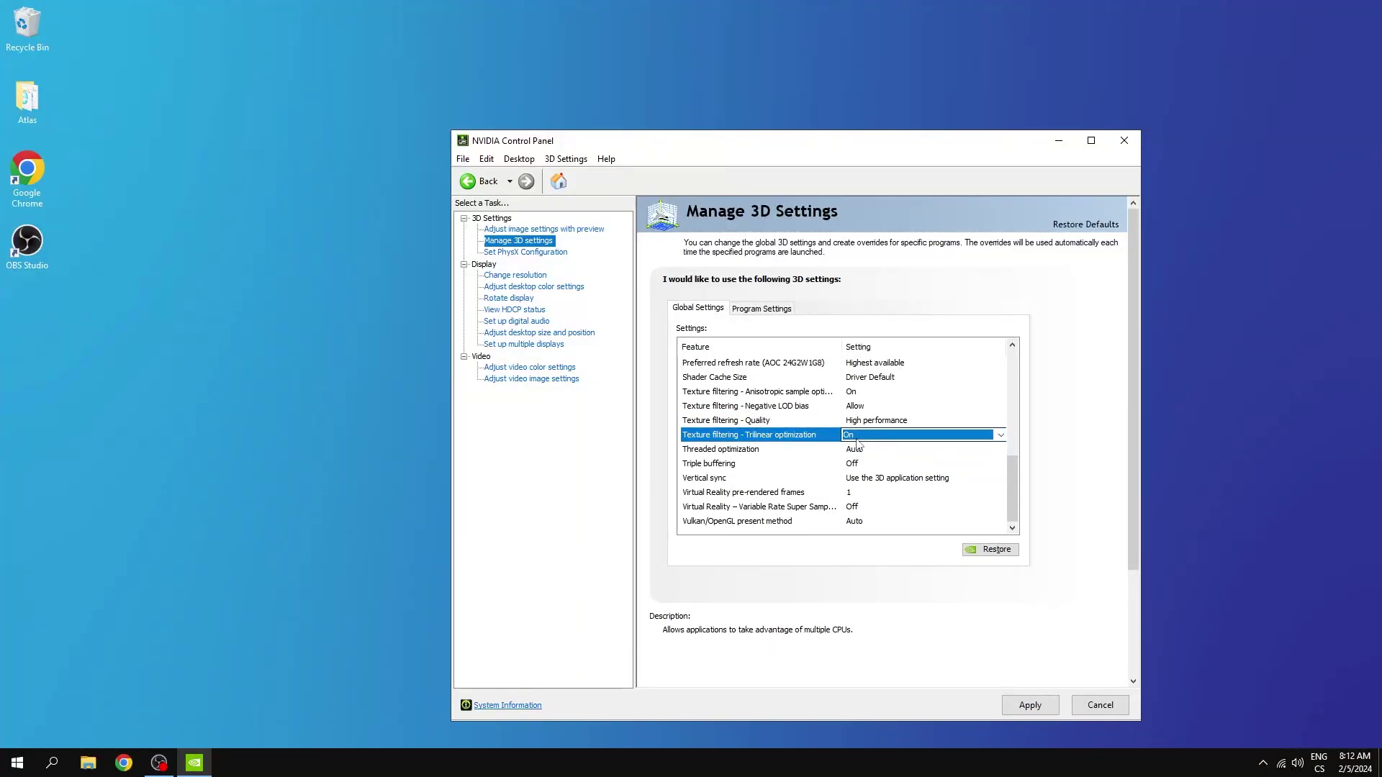
- Set Vertical sync to Off and apply the changed global 3D settings
left_click(903, 481)
left_click(903, 481)
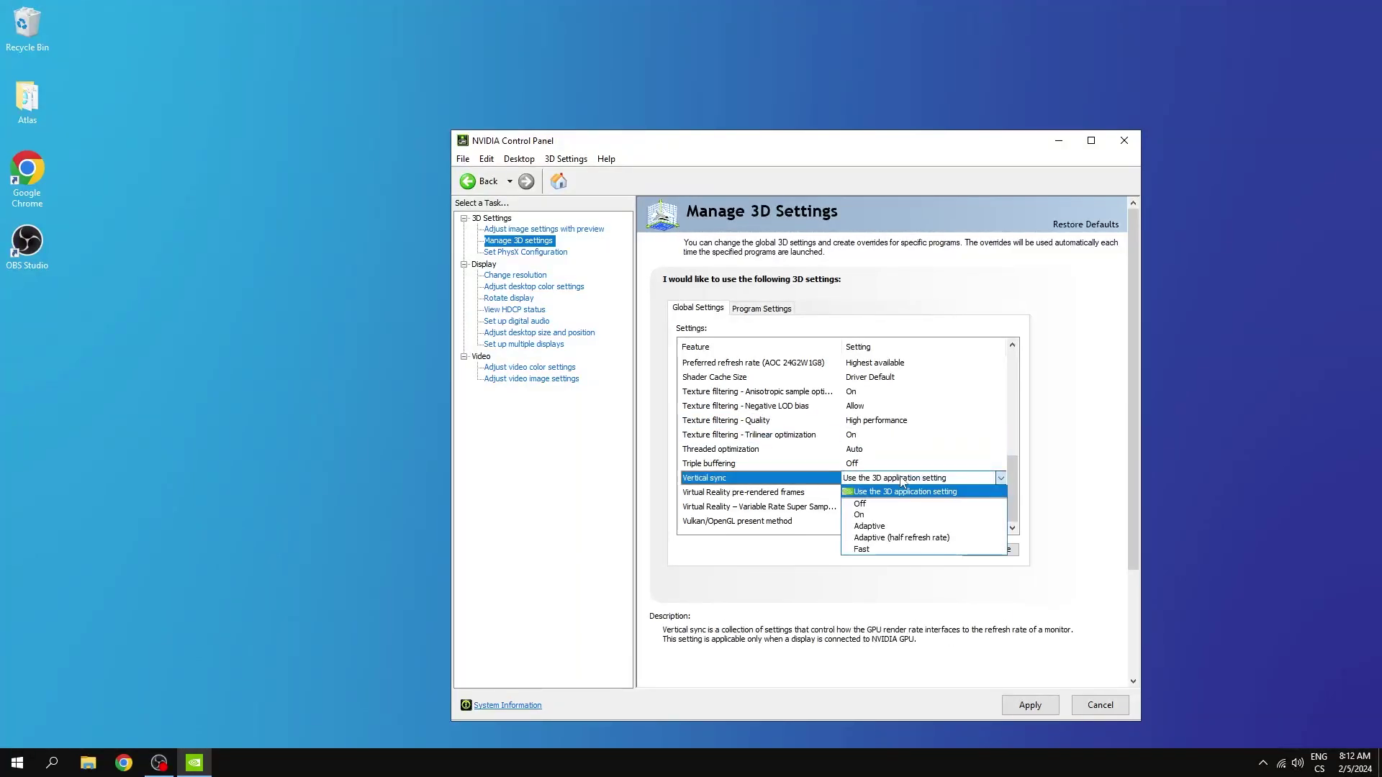
left_click(885, 505)
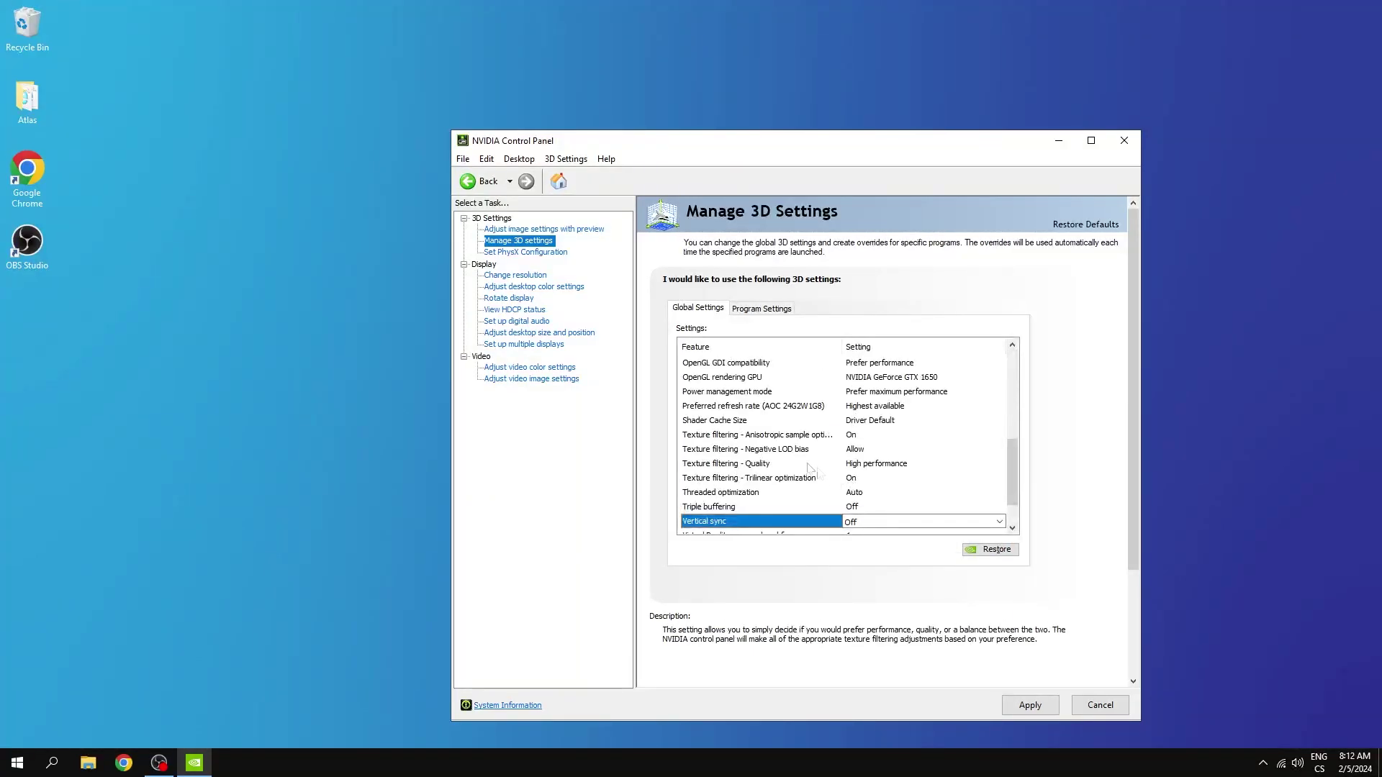
left_click(1033, 714)
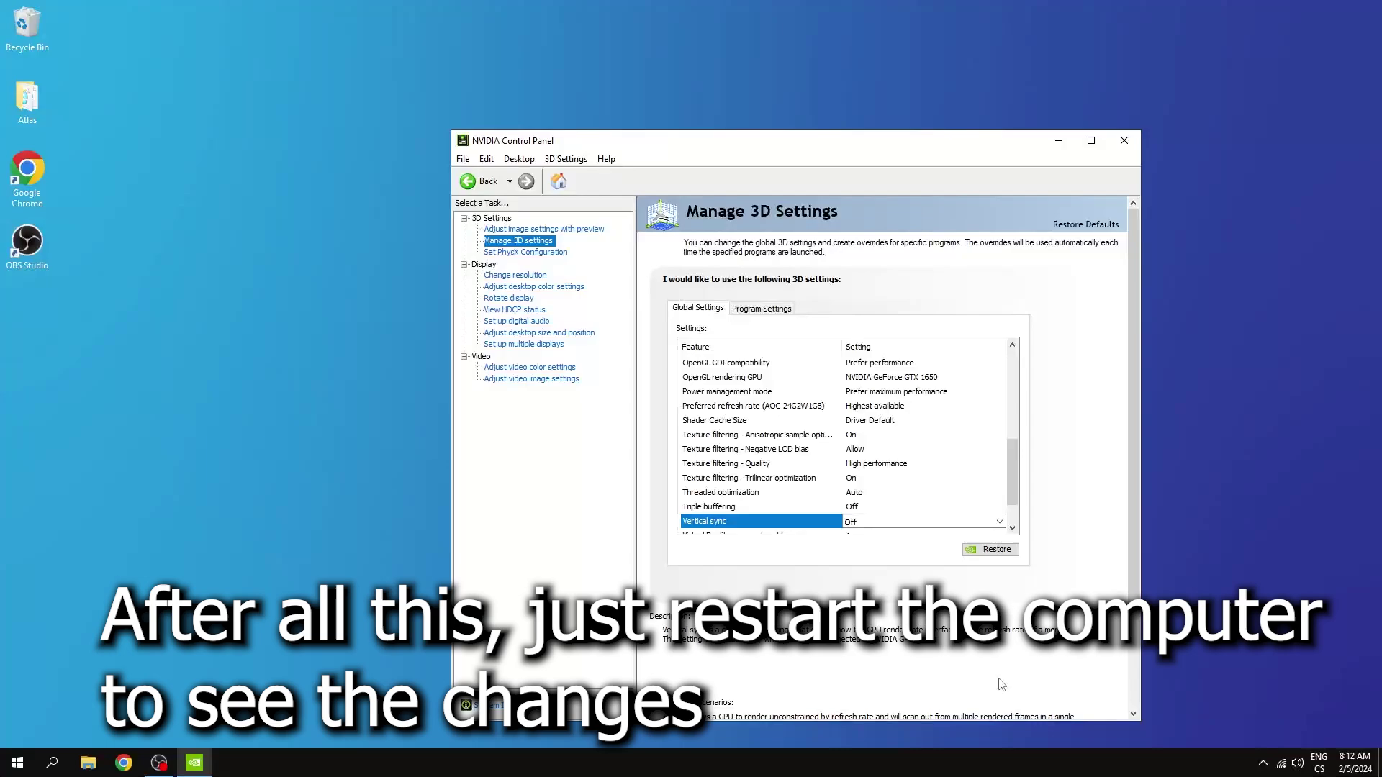
- Close the NVIDIA Control Panel and open the Windows power options
left_click(1124, 141)
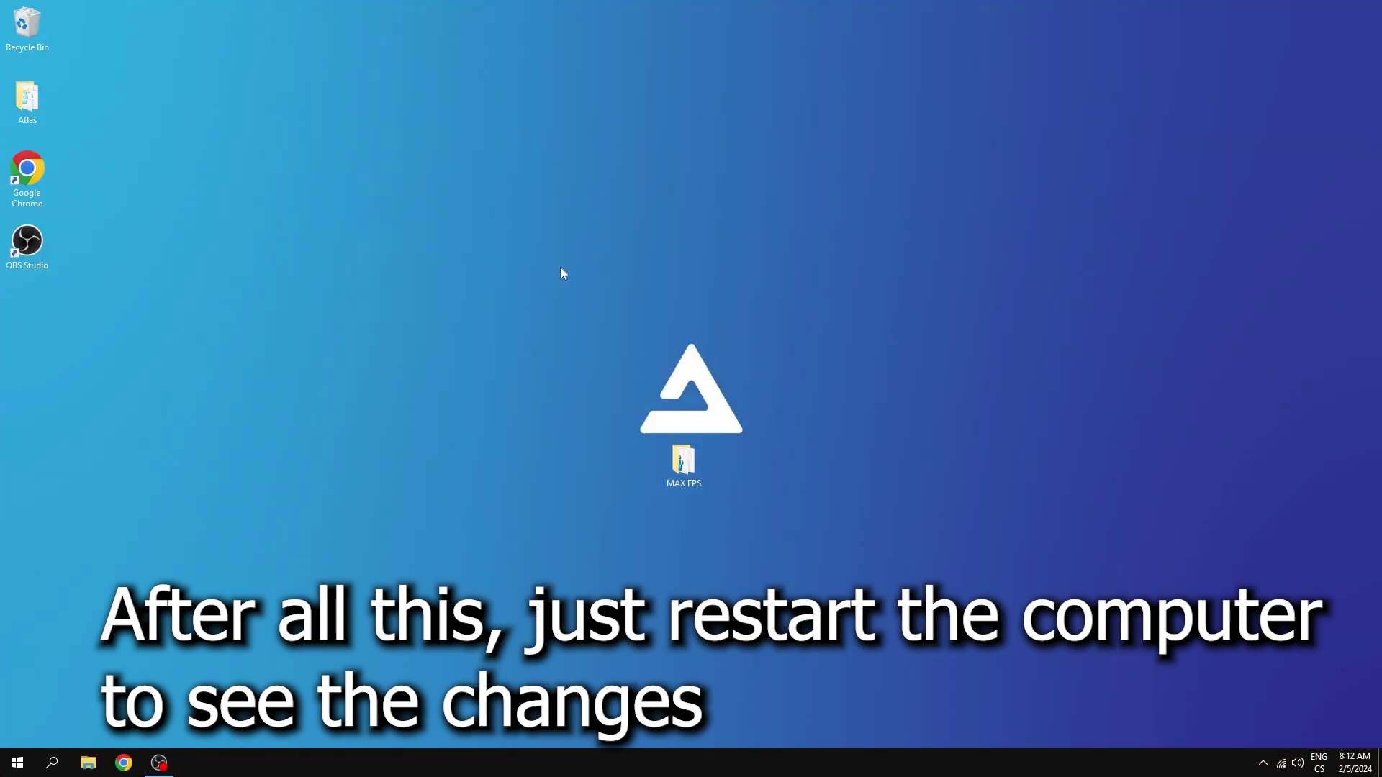
left_click(18, 763)
left_click(18, 731)
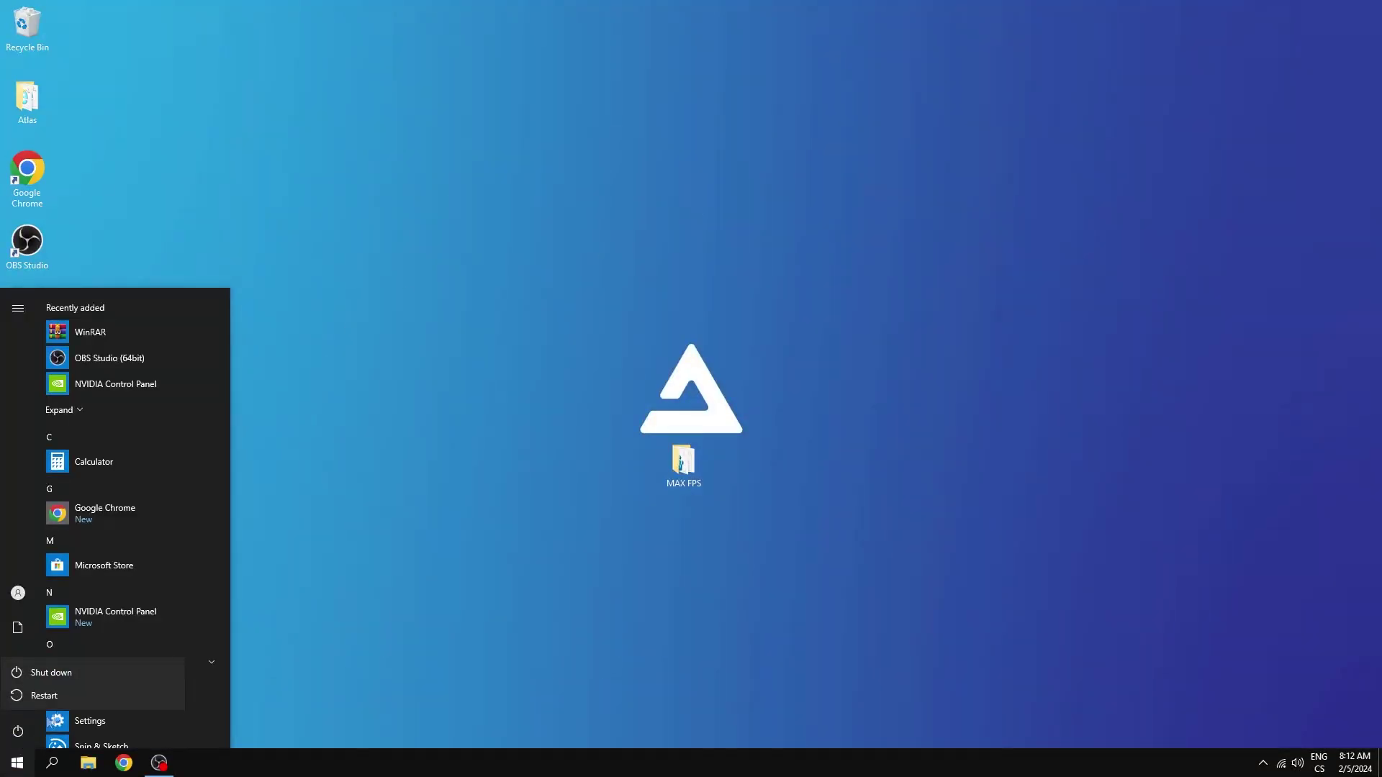